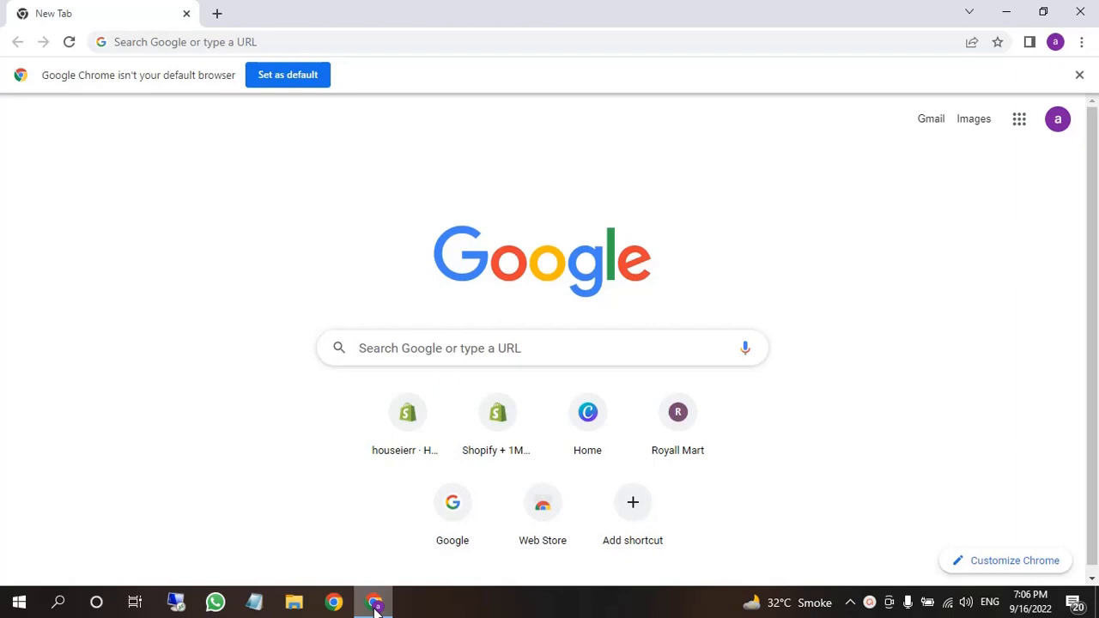
# Load the houseierr store admin, select its URL, and open a new incognito window
pyautogui.click(280, 44)
pyautogui.click(368, 384)
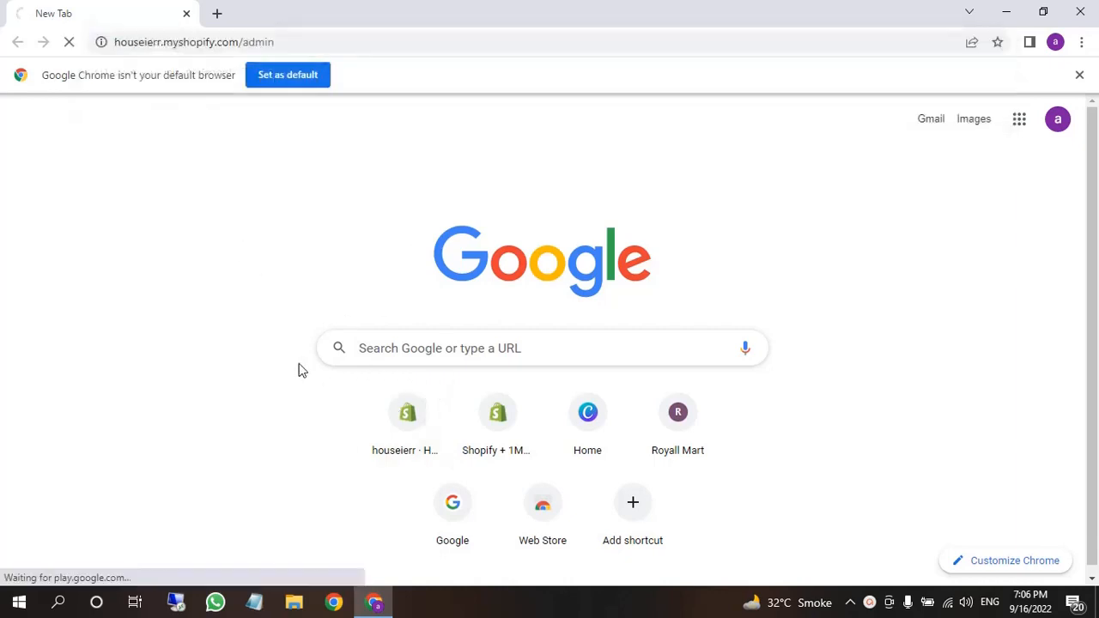
pyautogui.click(392, 37)
pyautogui.moveTo(276, 41); pyautogui.dragTo(92, 38)
pyautogui.hotkey('ctrl', 'c')
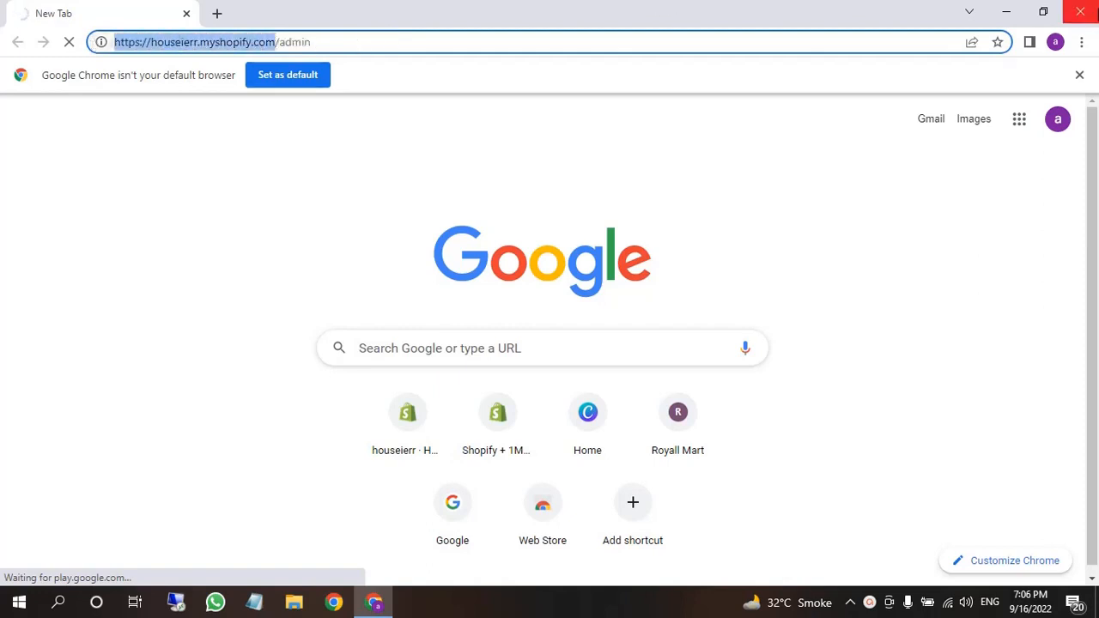
pyautogui.click(1081, 42)
pyautogui.click(1034, 103)
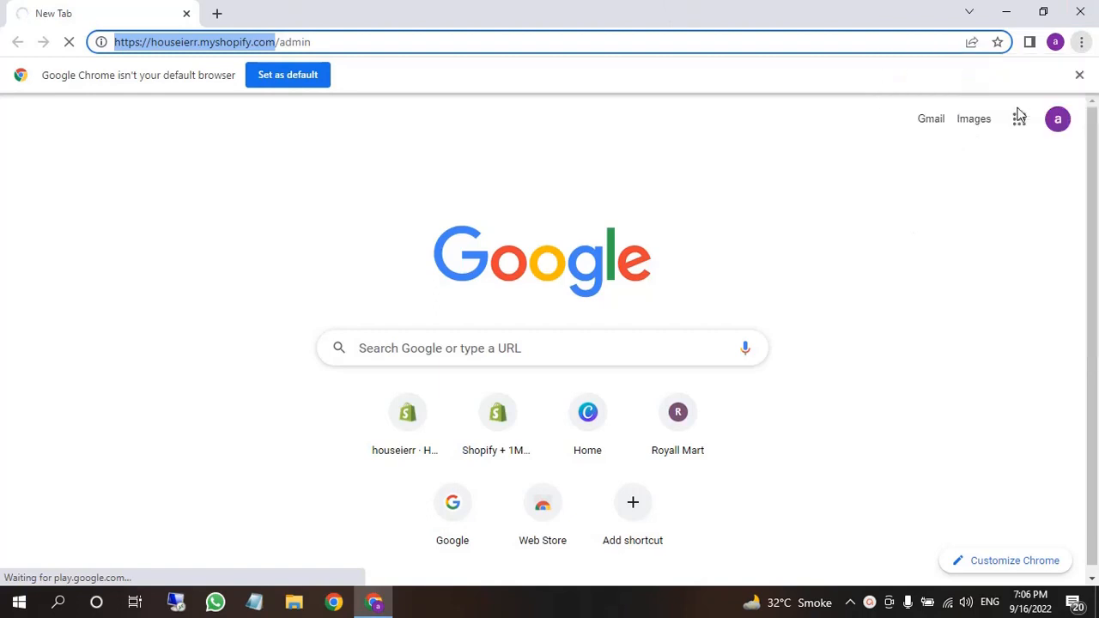
# Paste the store URL in incognito to show the password-protected Coming Soon storefront
pyautogui.hotkey('ctrl', 'v')
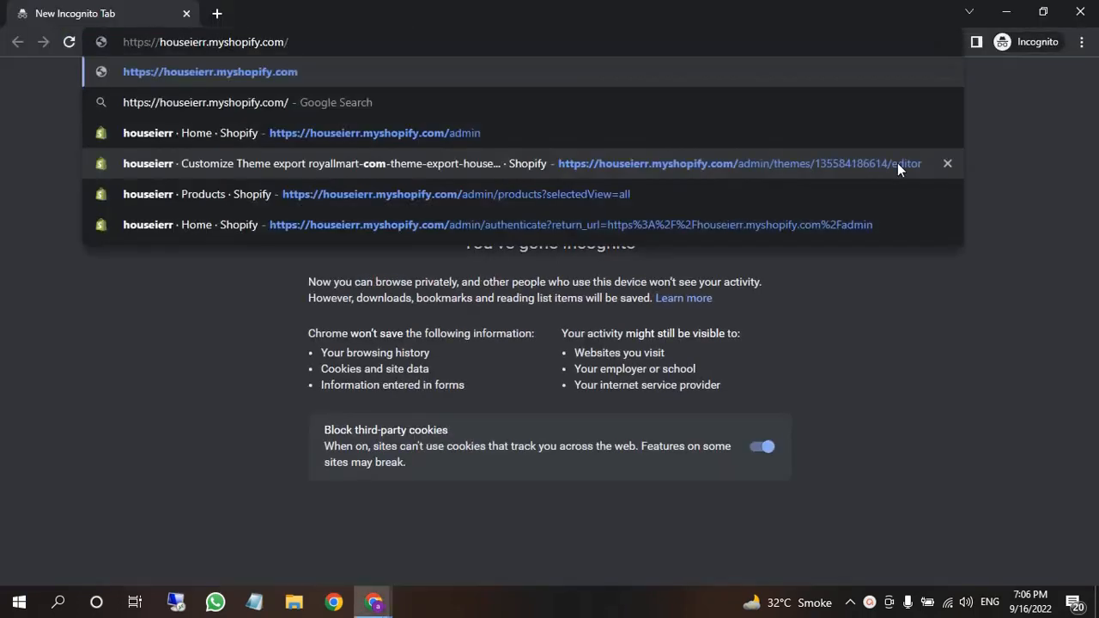
pyautogui.press('Return')
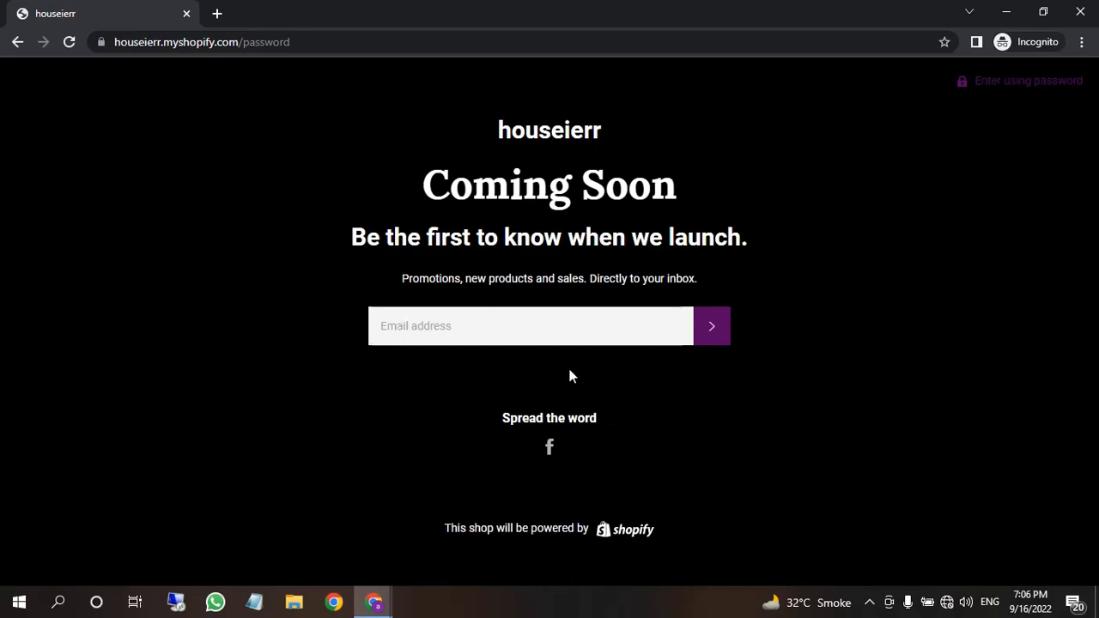
pyautogui.click(996, 85)
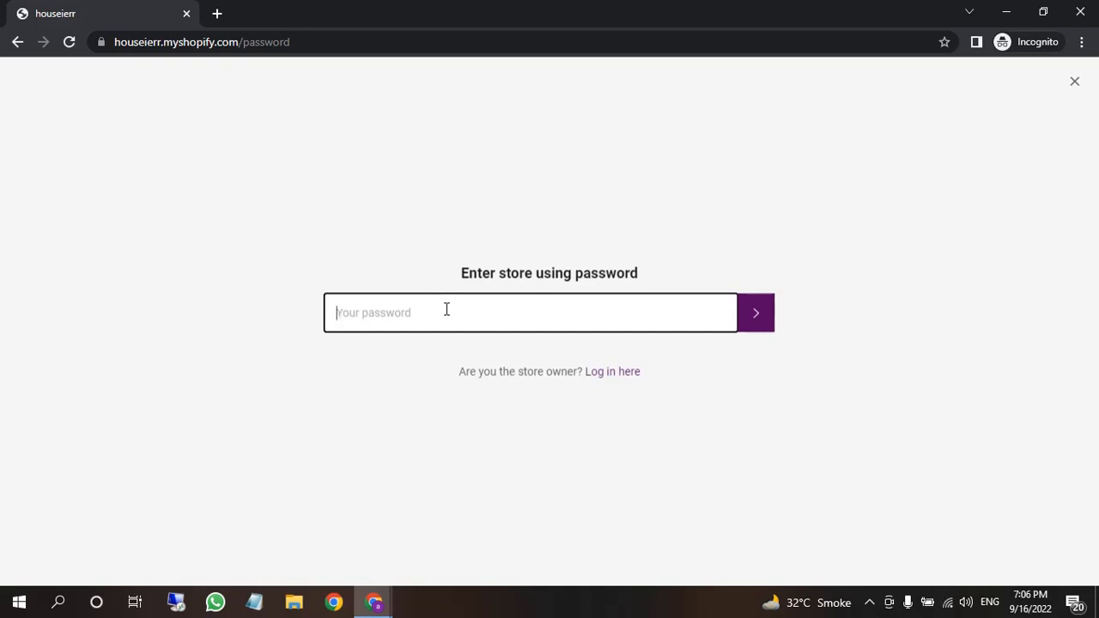
pyautogui.click(1074, 96)
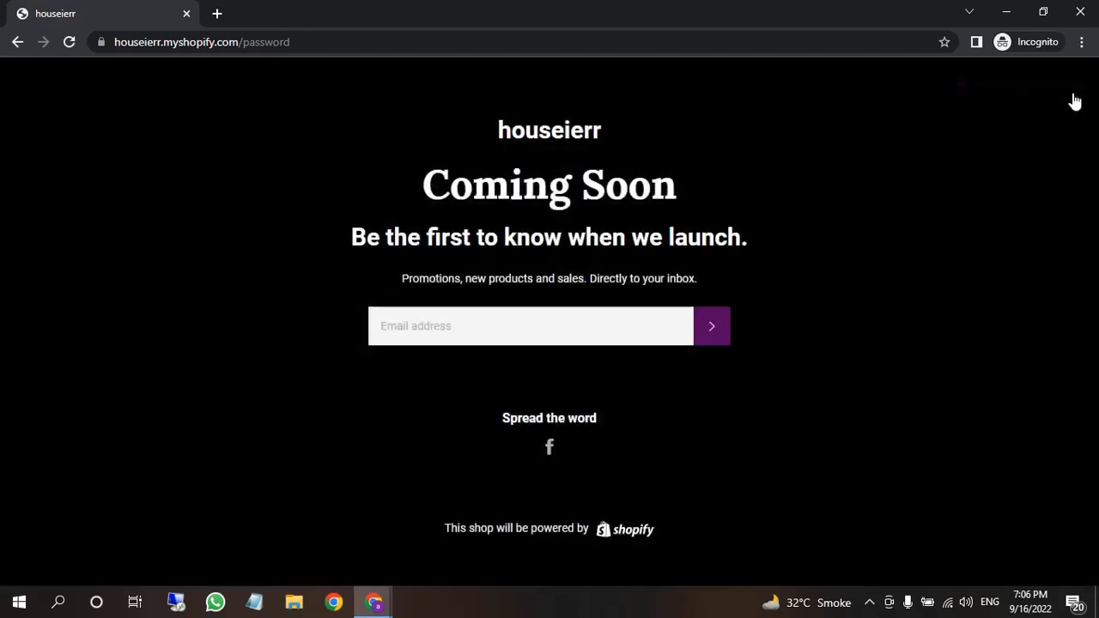
pyautogui.click(230, 45)
pyautogui.click(259, 46)
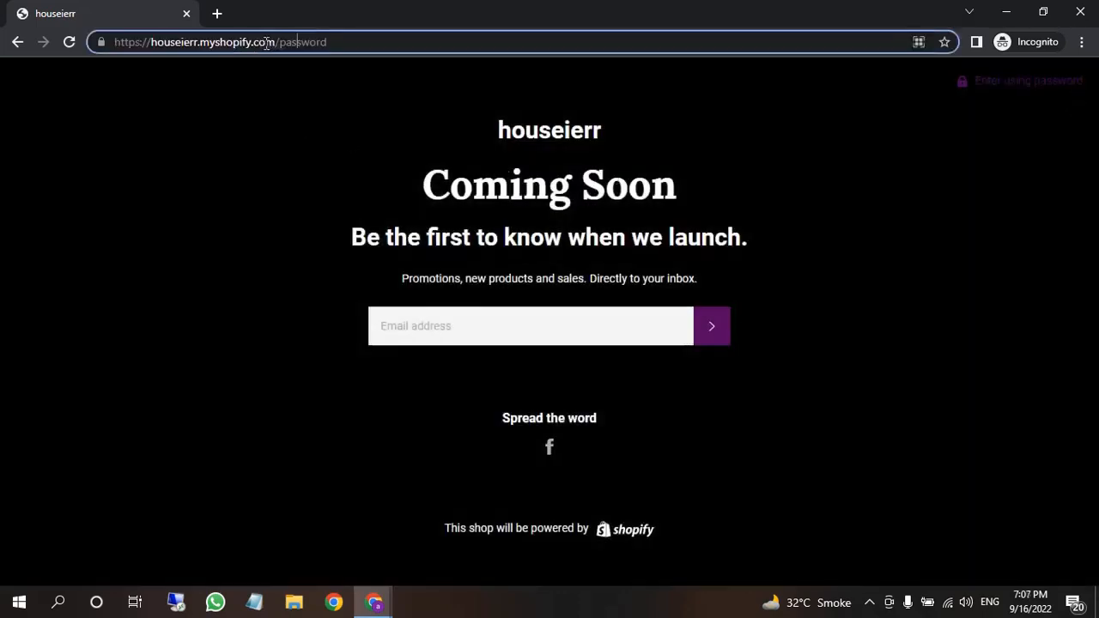
pyautogui.moveTo(268, 43); pyautogui.dragTo(104, 66)
pyautogui.click(193, 137)
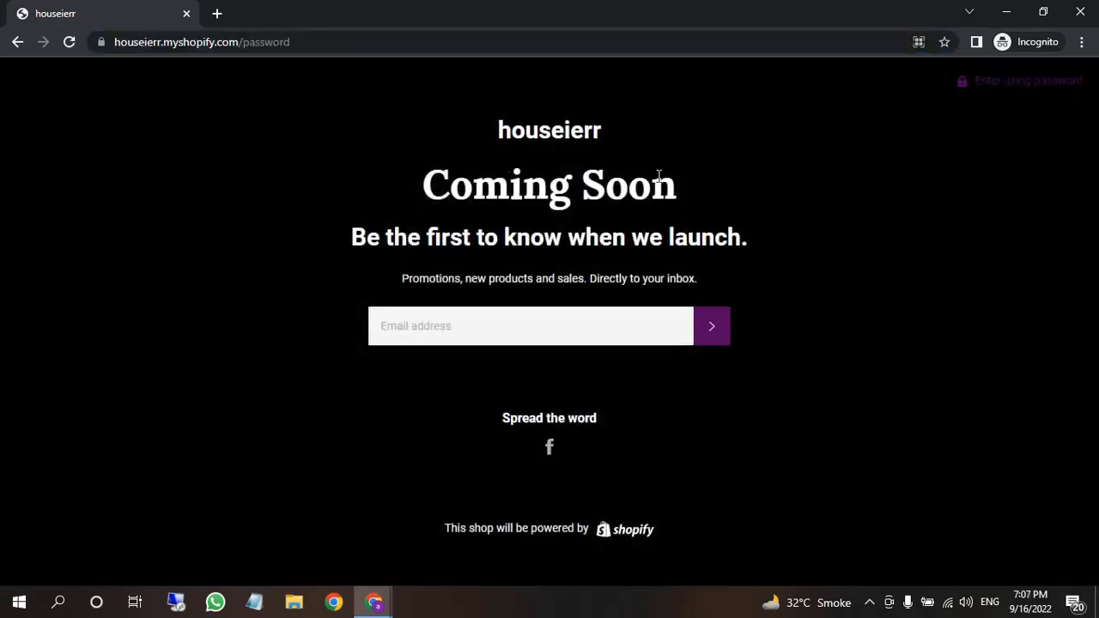
# Close the incognito window, then open and reload the admin Discounts page
pyautogui.click(1080, 11)
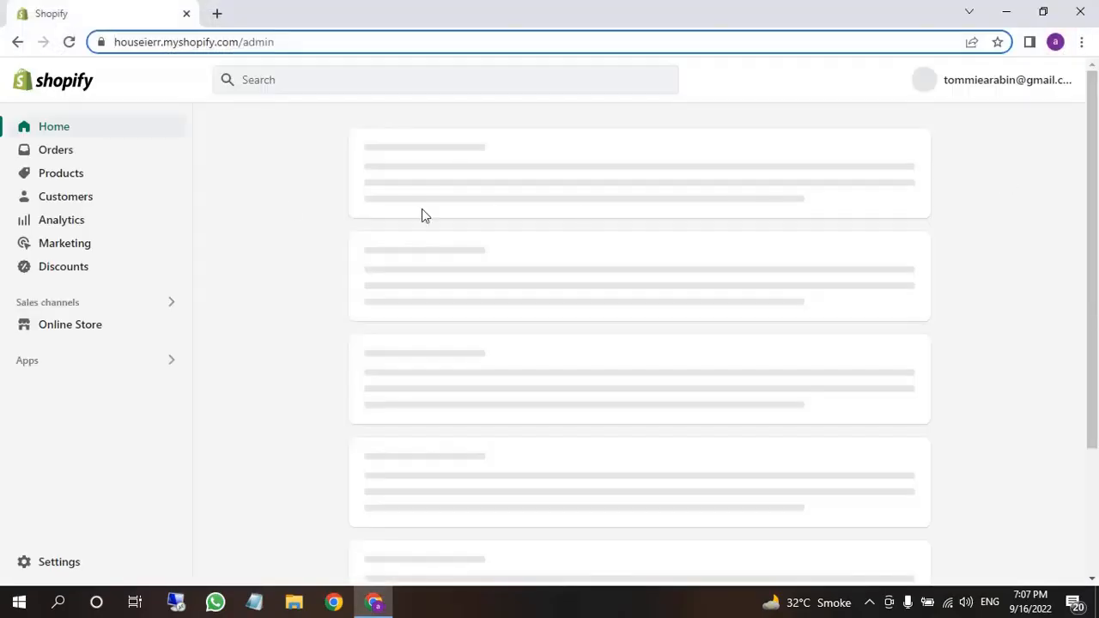
pyautogui.click(187, 266)
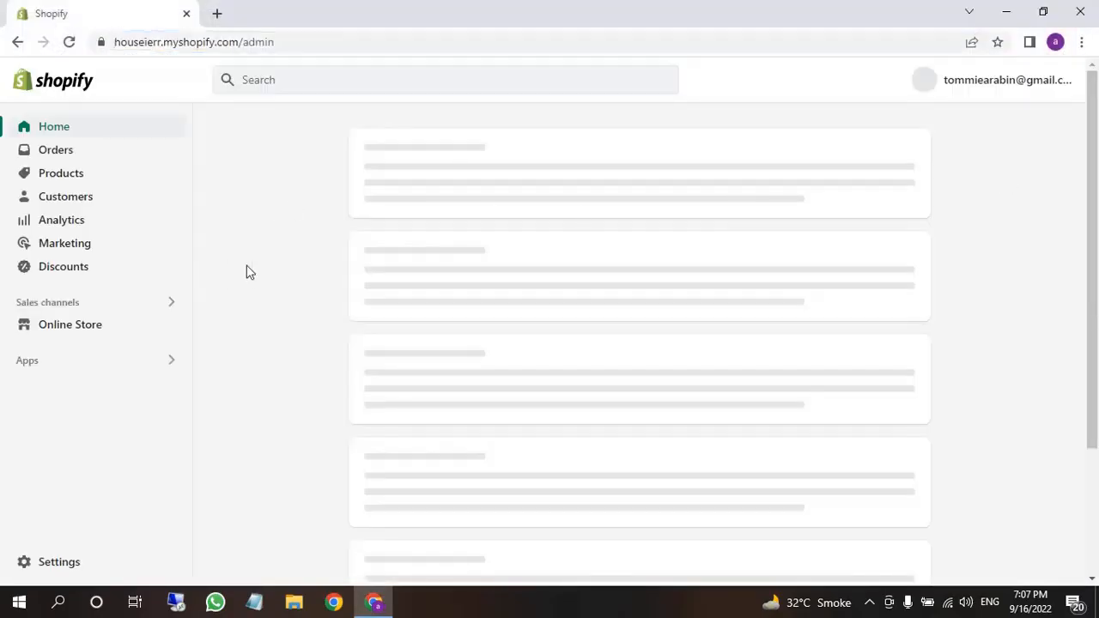
pyautogui.click(83, 273)
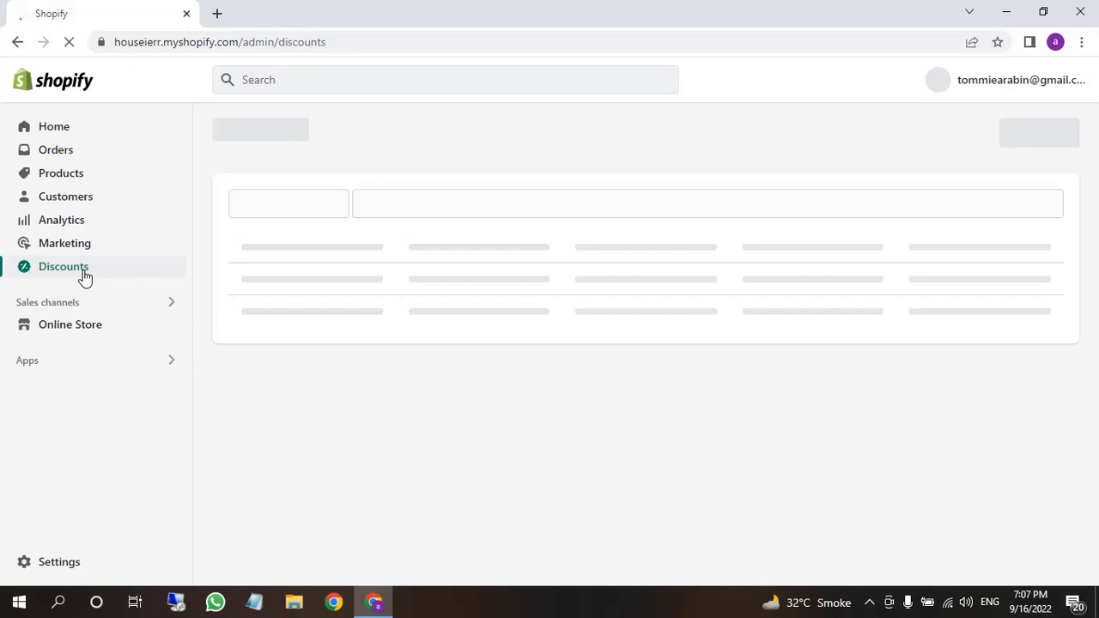
pyautogui.click(427, 39)
pyautogui.click(427, 39)
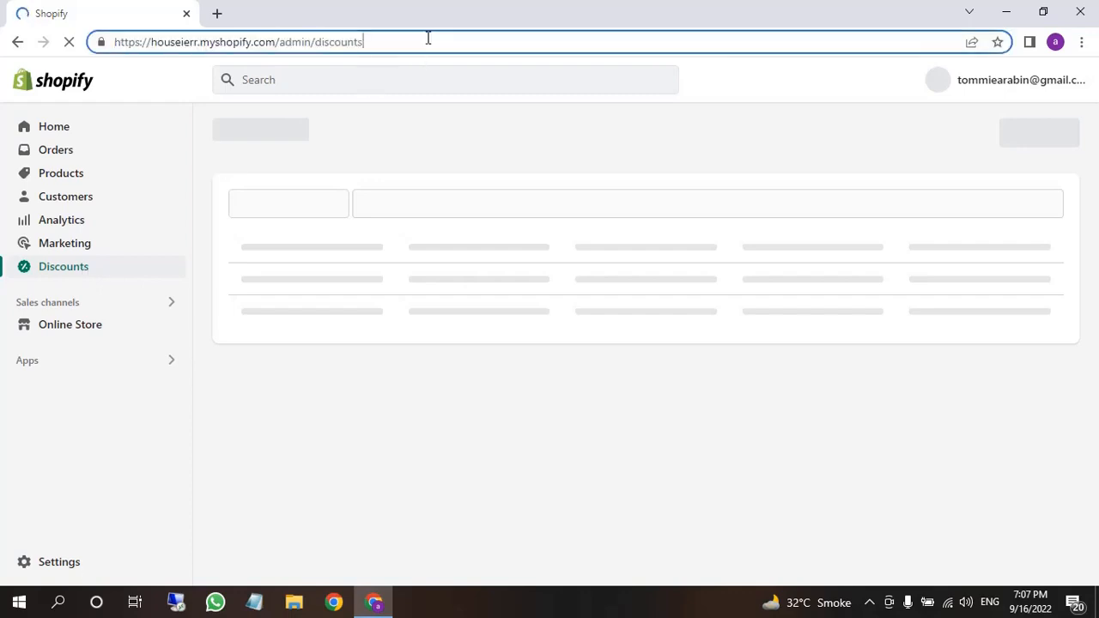
pyautogui.press('Return')
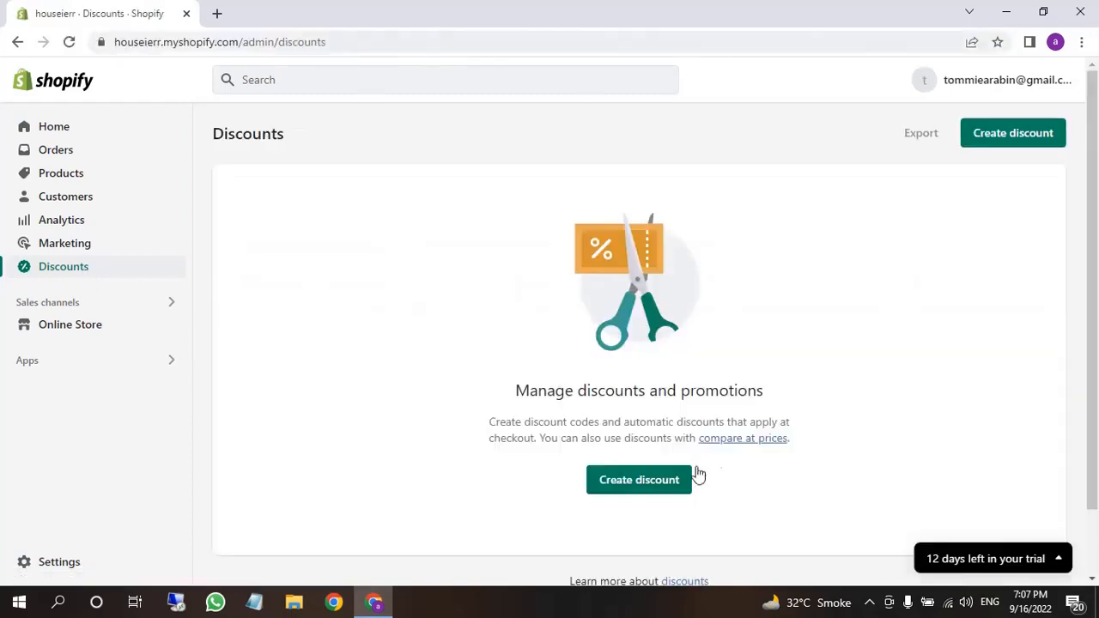
# Start a Free shipping discount and enter the discount code 'shipping'
pyautogui.click(636, 492)
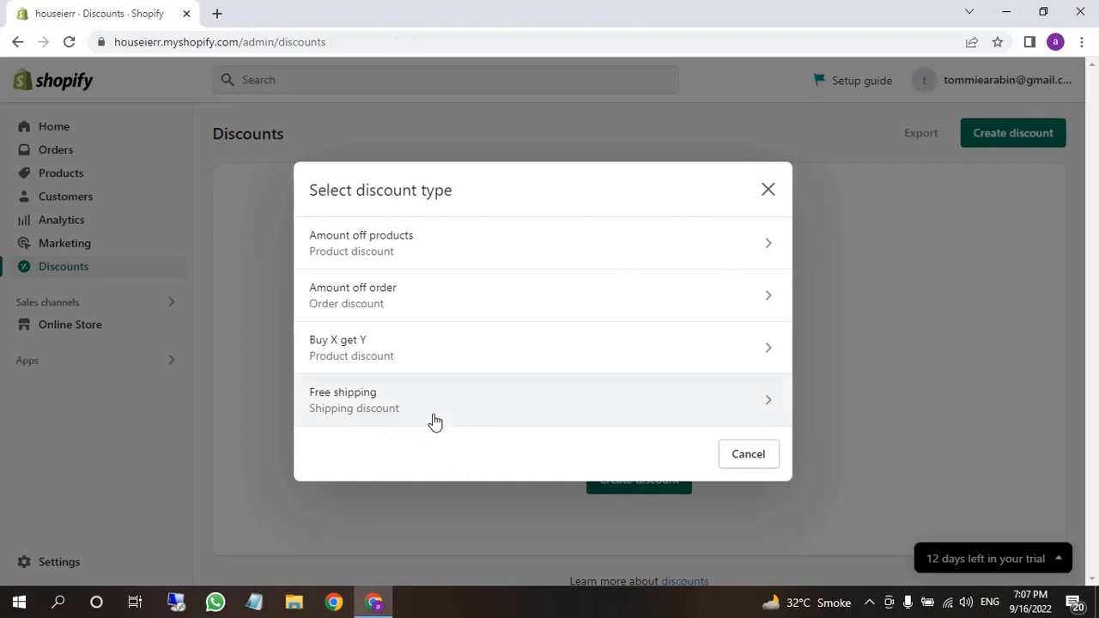
pyautogui.click(434, 421)
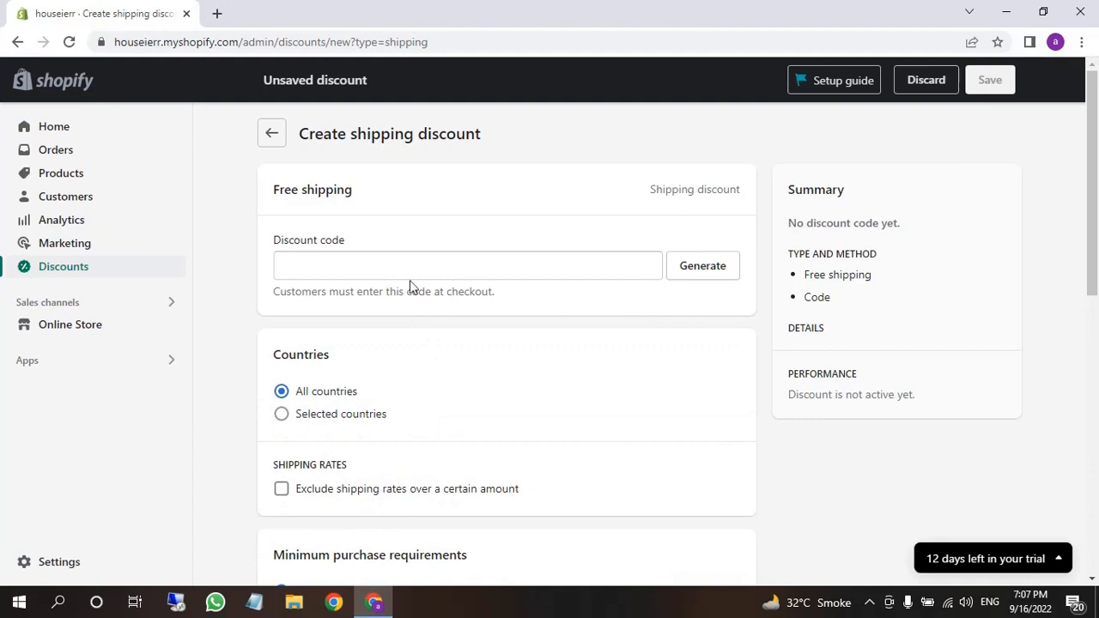
pyautogui.click(411, 275)
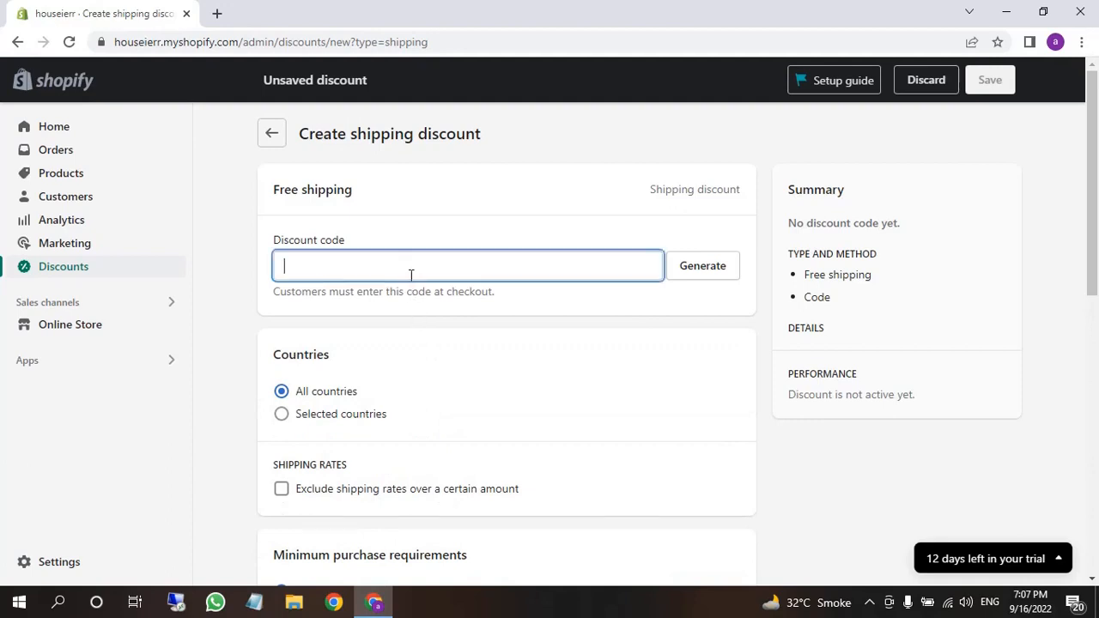
pyautogui.write('s')
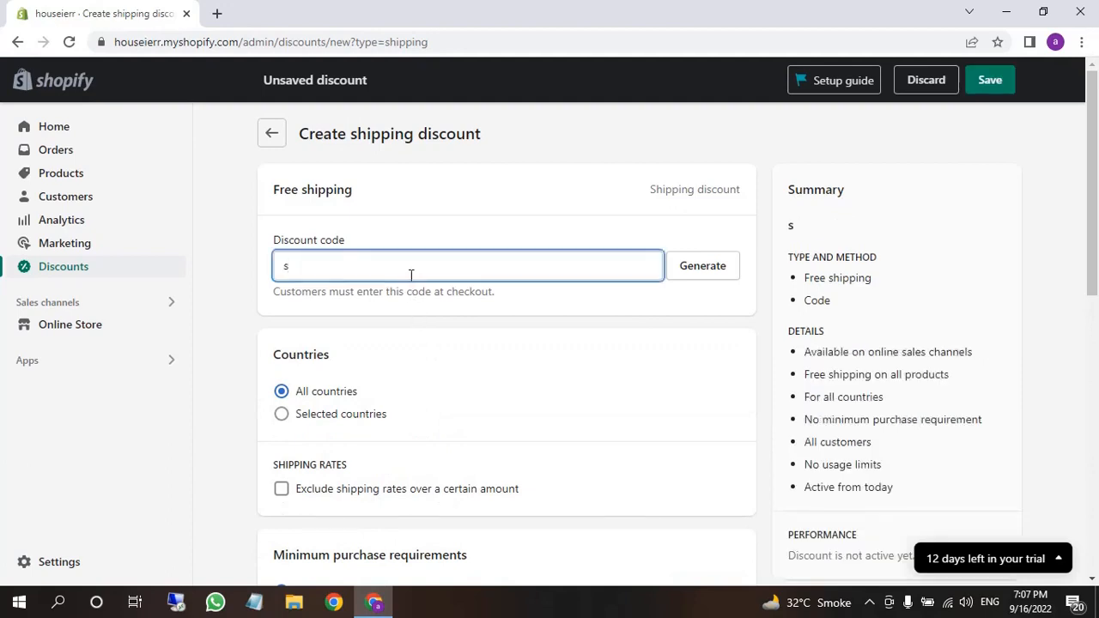
pyautogui.write('hipping')
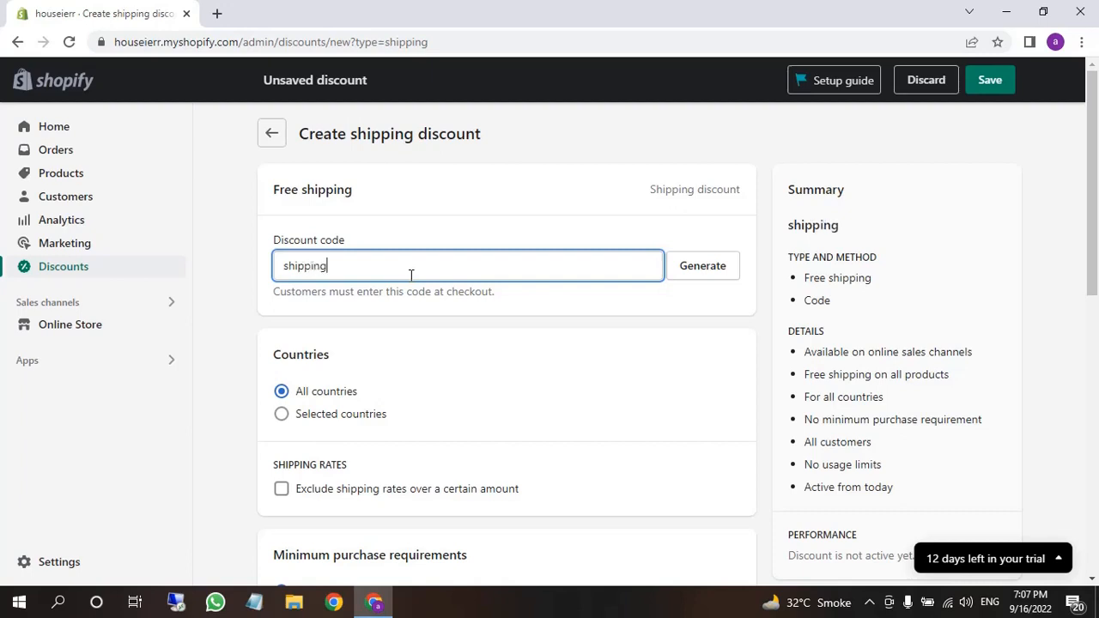
pyautogui.click(235, 313)
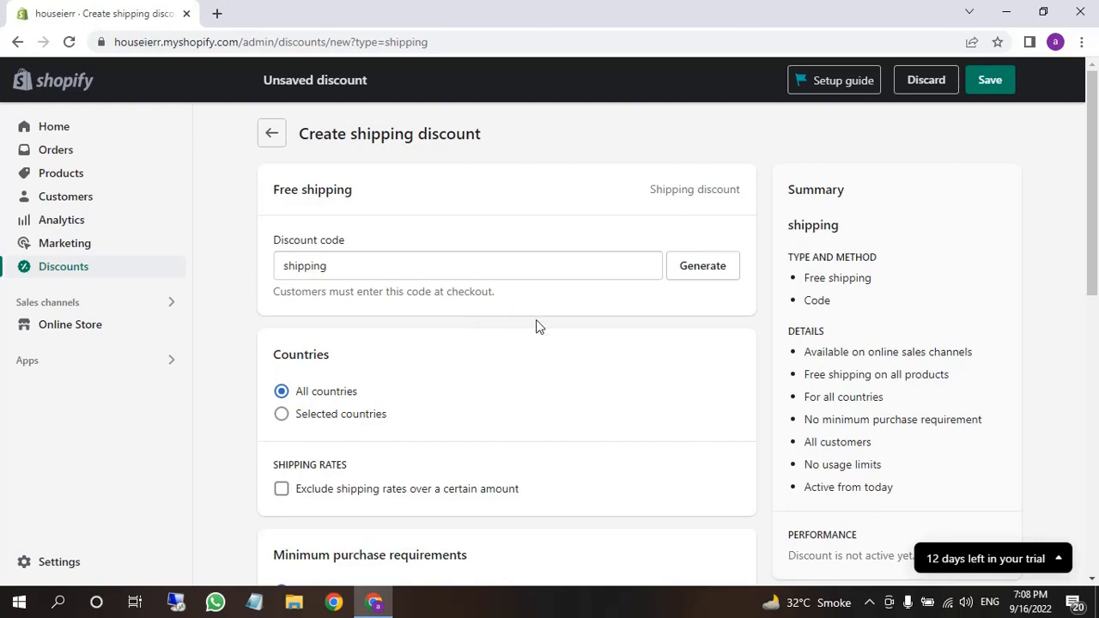
pyautogui.scroll(-2, 437, 437)
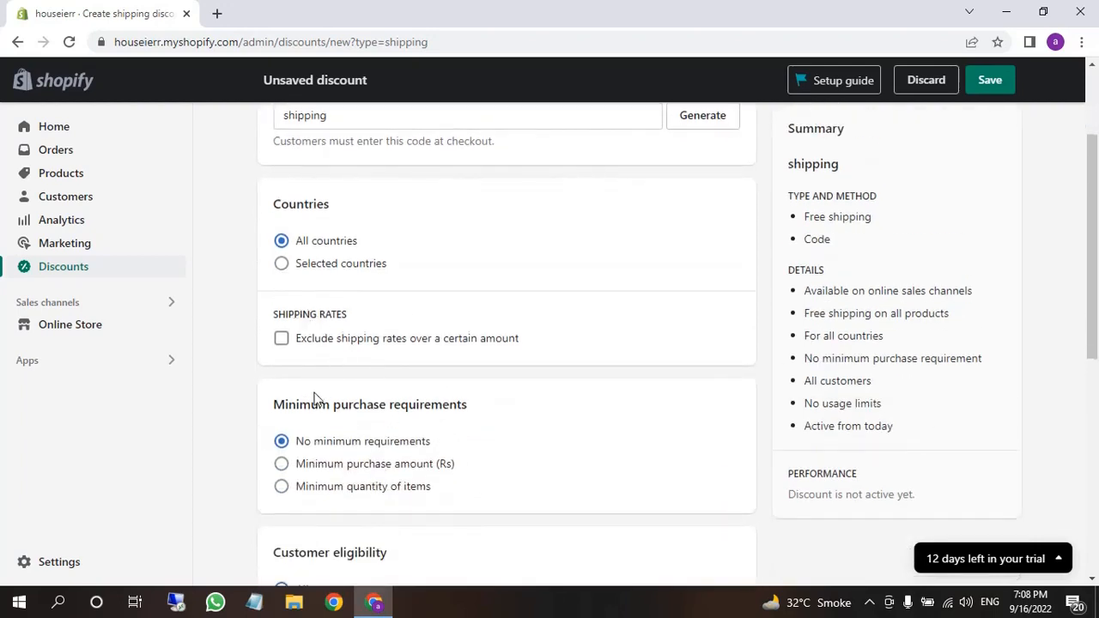
pyautogui.scroll(-1, 313, 397)
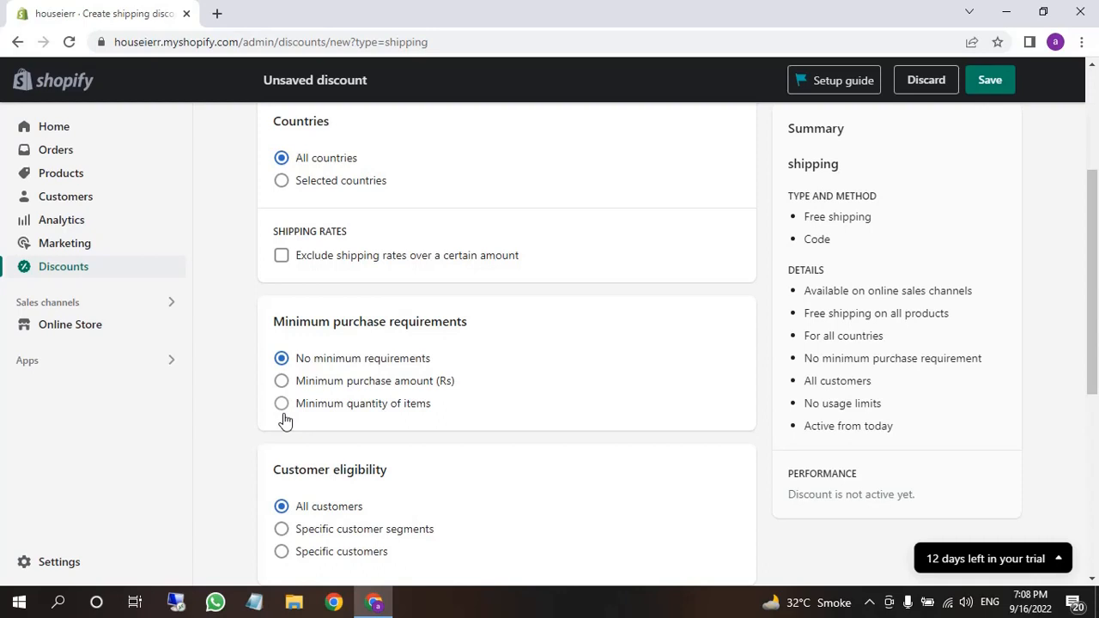
pyautogui.scroll(-1, 300, 437)
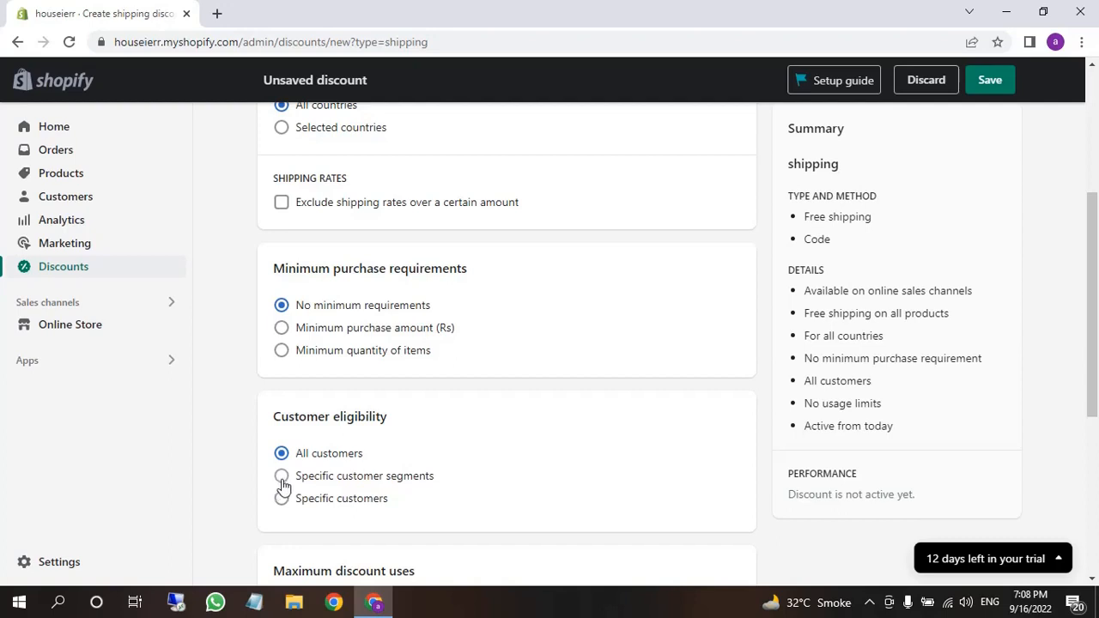
pyautogui.scroll(-1, 384, 431)
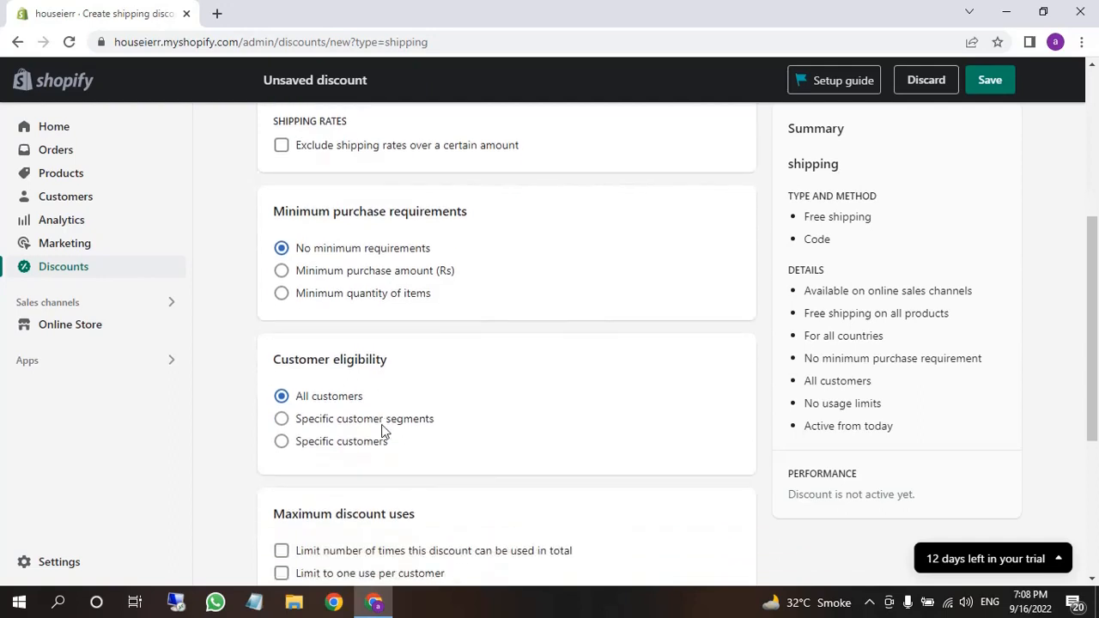
pyautogui.scroll(-2, 384, 431)
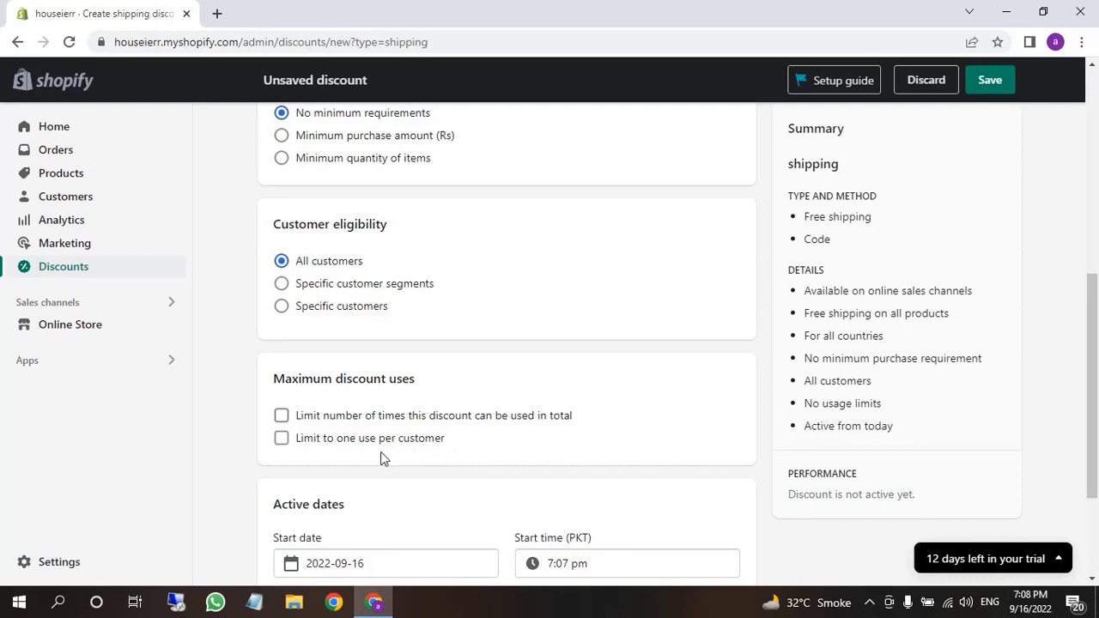
pyautogui.scroll(-1, 380, 456)
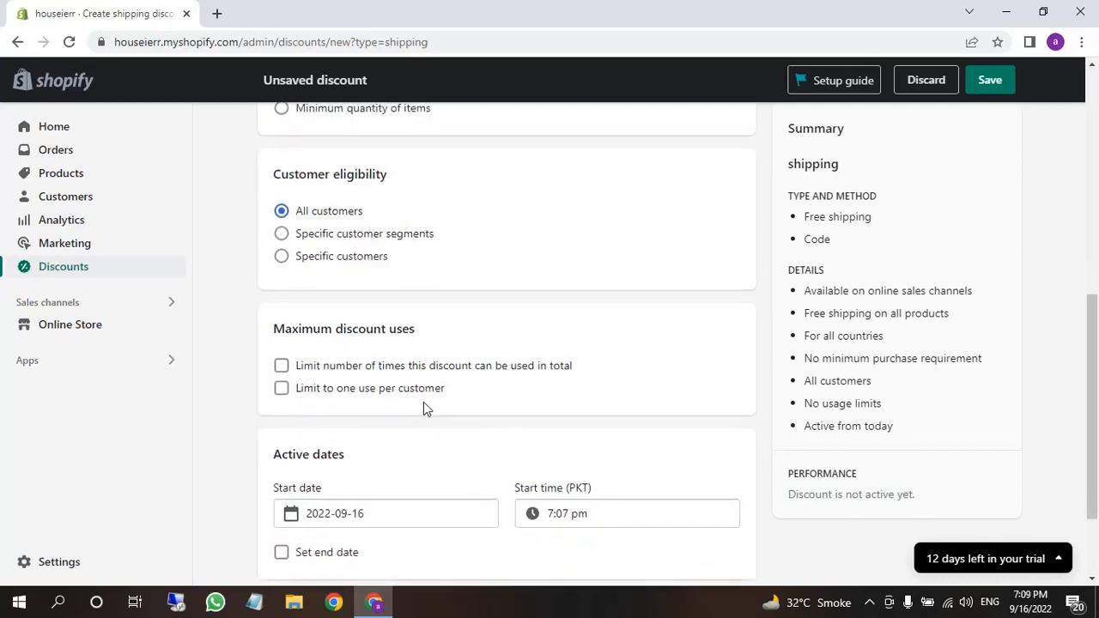
pyautogui.scroll(-1, 413, 409)
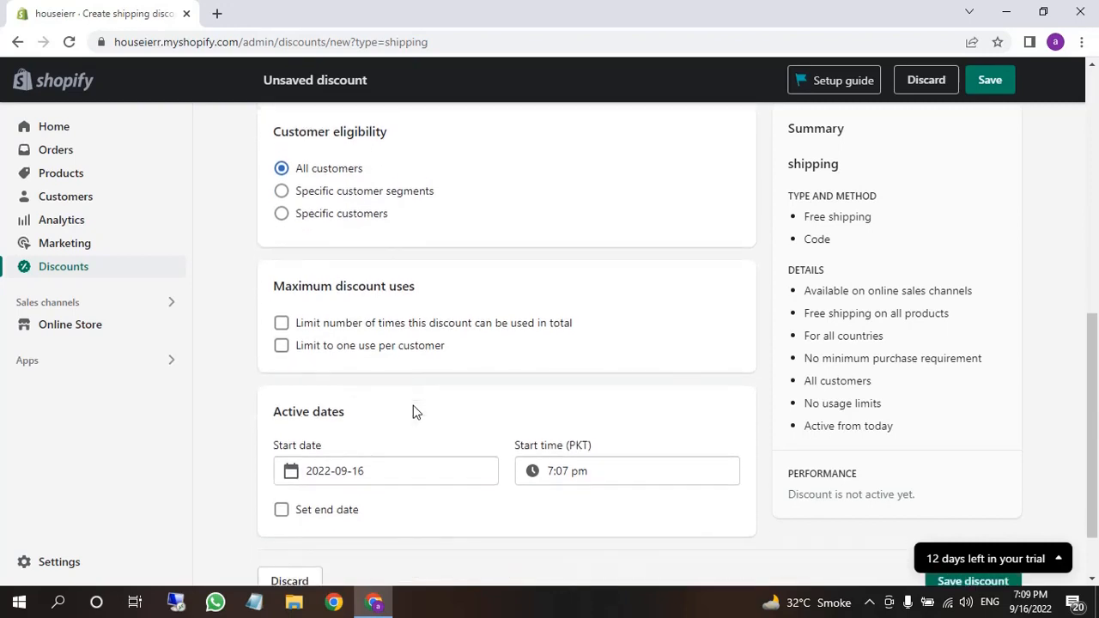
pyautogui.scroll(-2, 413, 411)
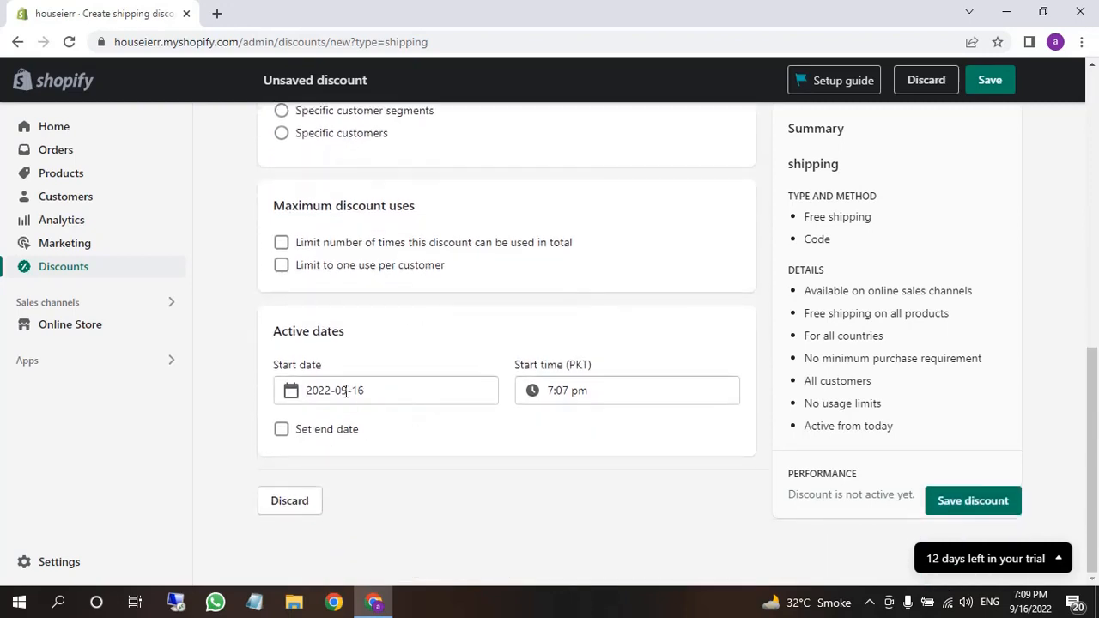
pyautogui.scroll(4, 549, 332)
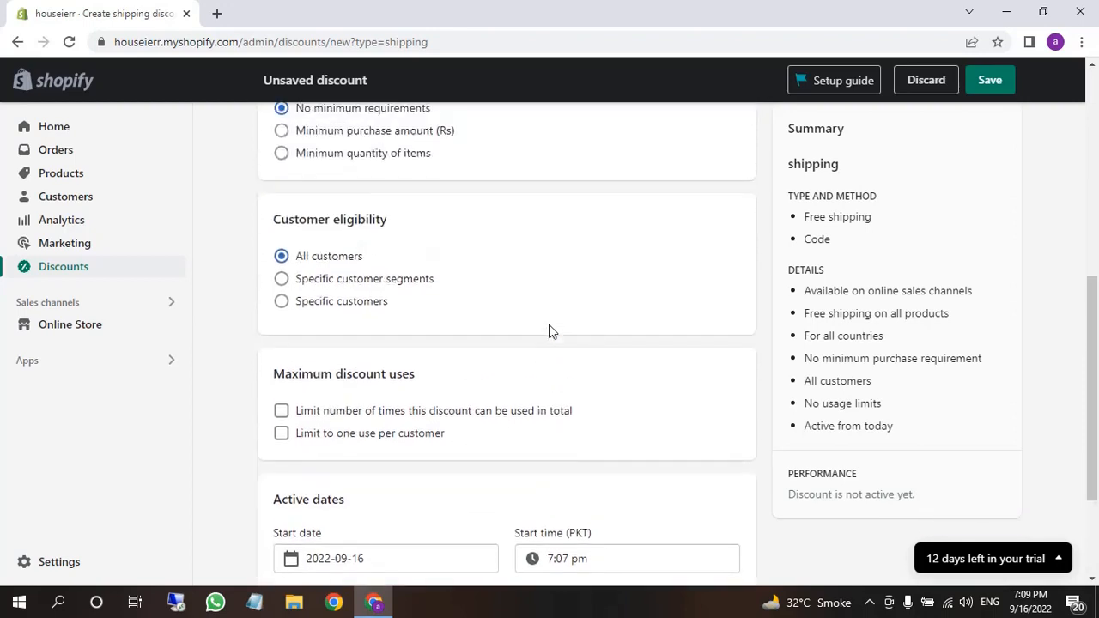
pyautogui.scroll(9, 549, 332)
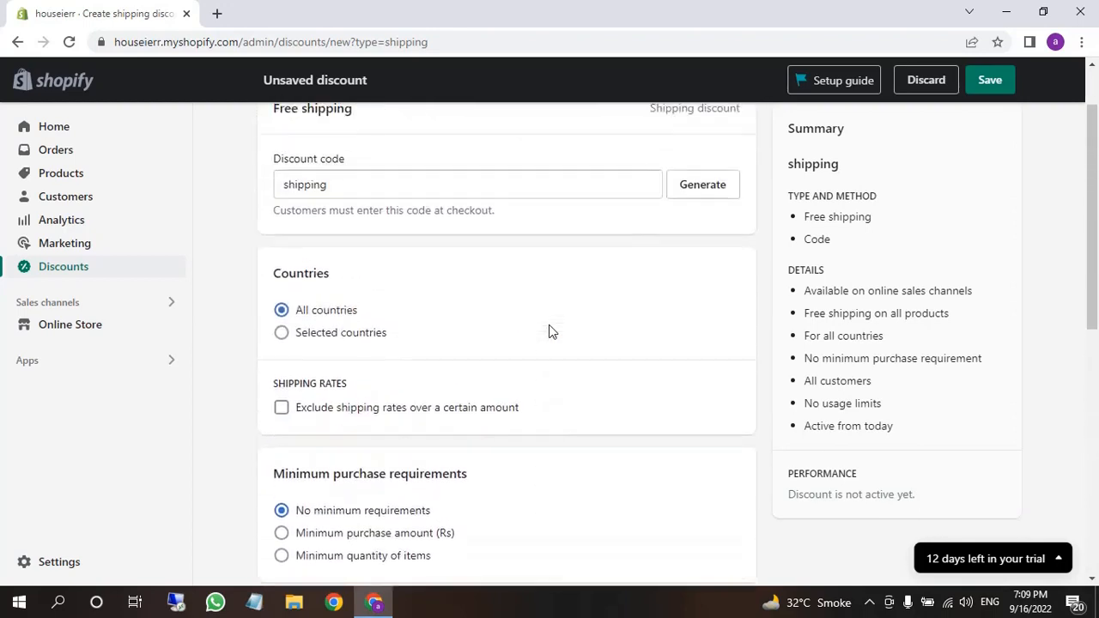
pyautogui.scroll(2, 549, 331)
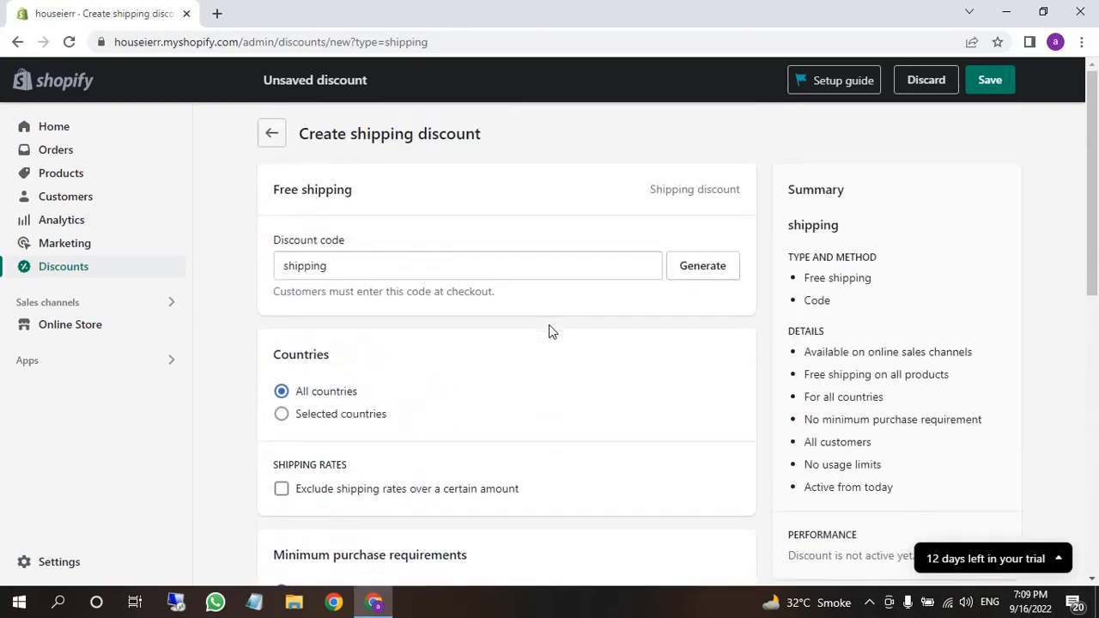
# Save the 'shipping' discount, return to Discounts, and dismiss the new discount-type dialog
pyautogui.click(987, 80)
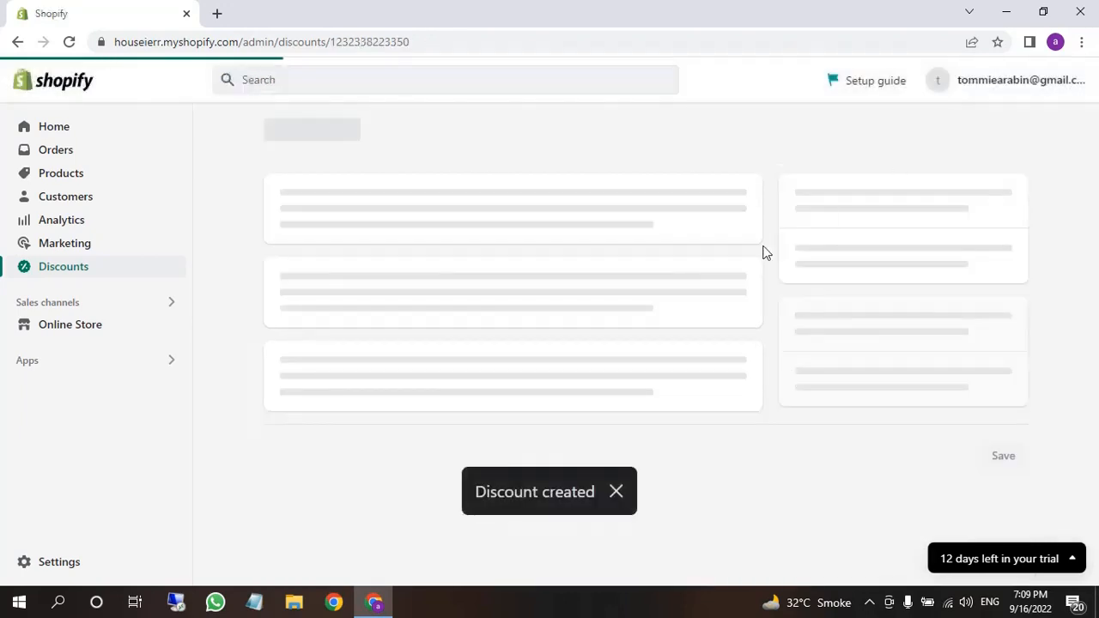
pyautogui.scroll(-1, 516, 371)
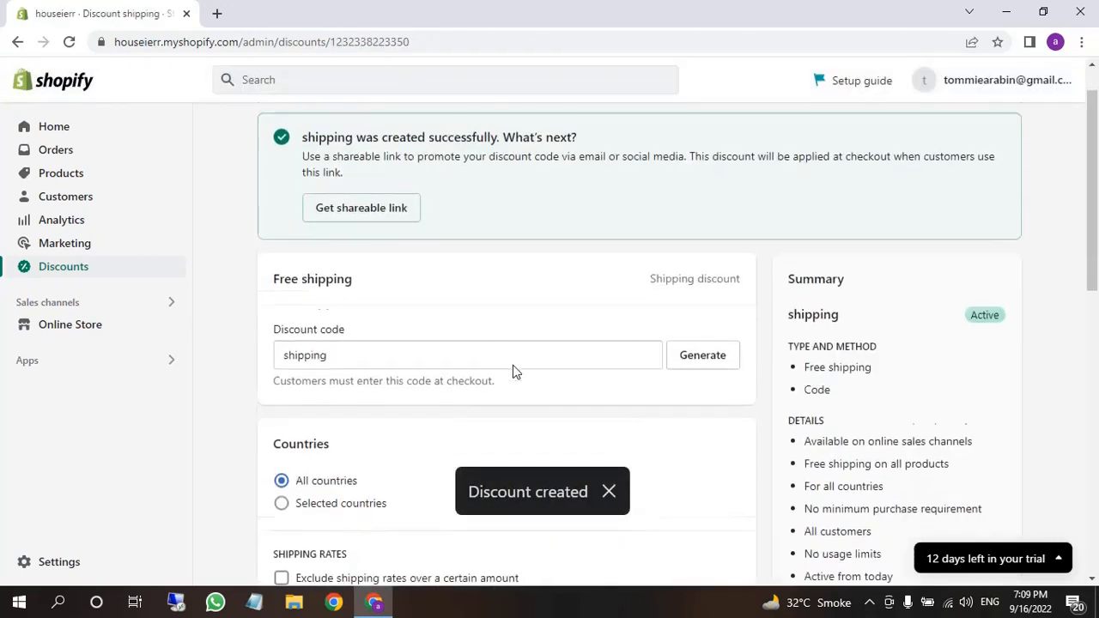
pyautogui.scroll(1, 512, 365)
pyautogui.click(277, 148)
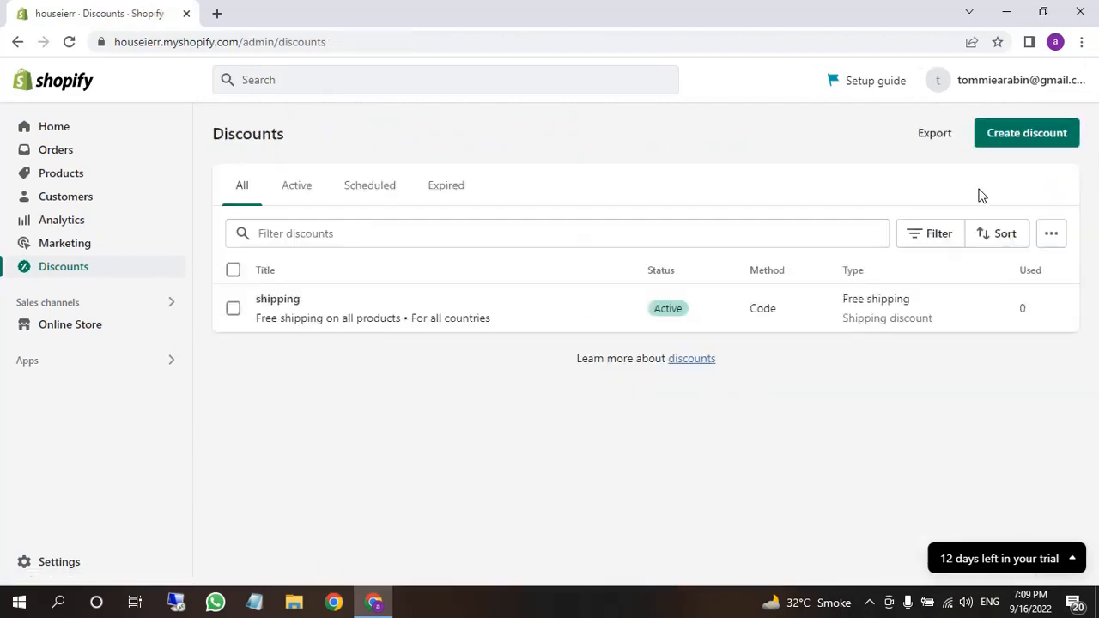
pyautogui.click(1006, 140)
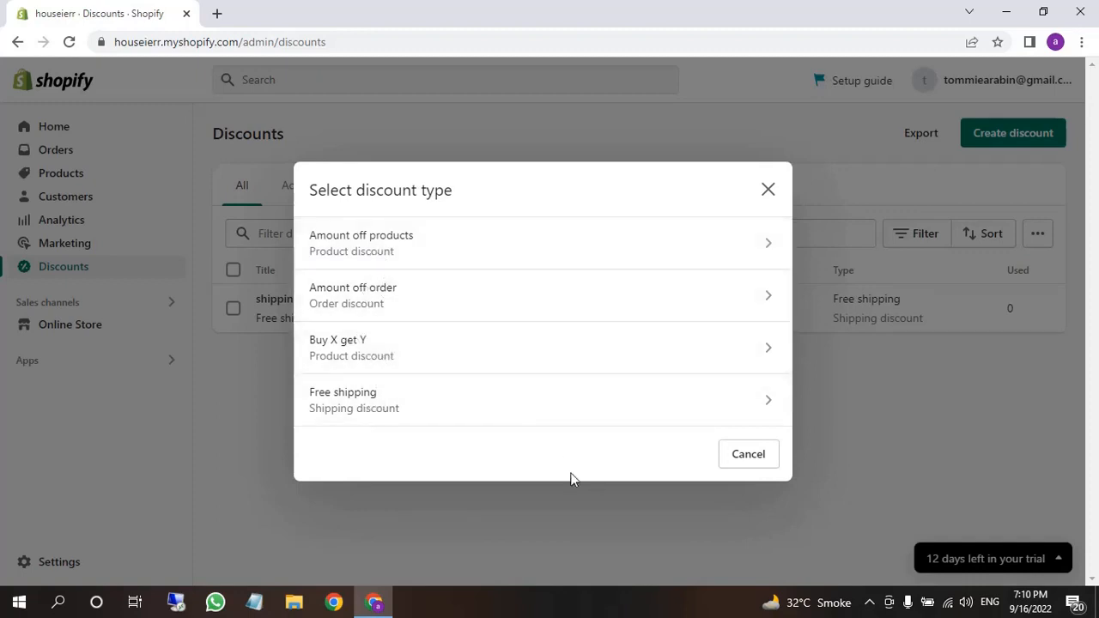
pyautogui.click(771, 196)
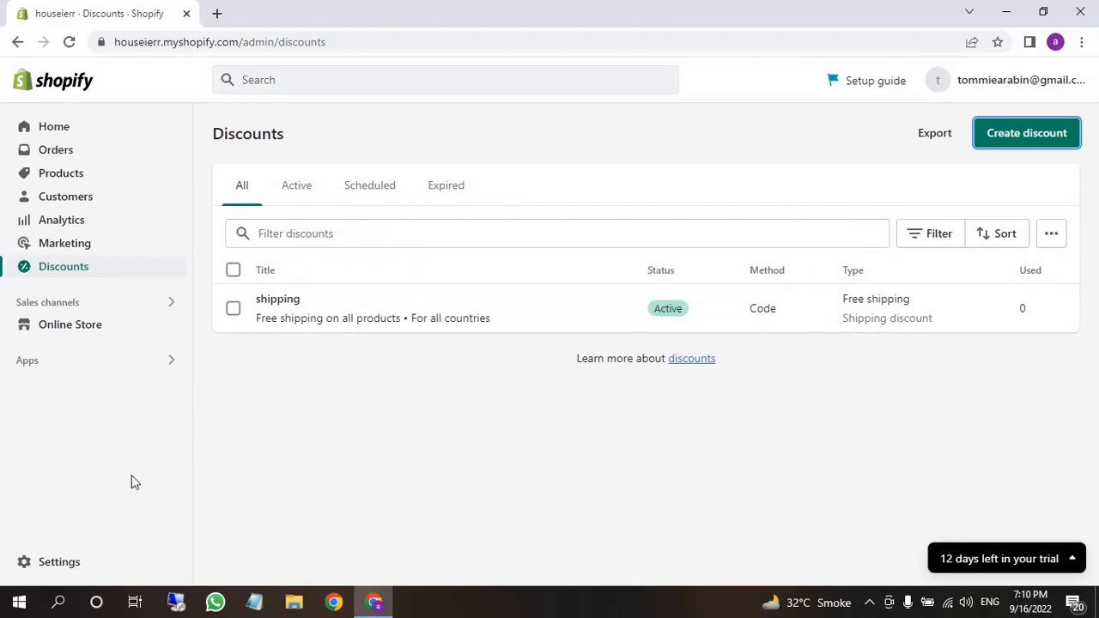
# Go to Settings > Plan and open the Pick a plan page
pyautogui.click(49, 573)
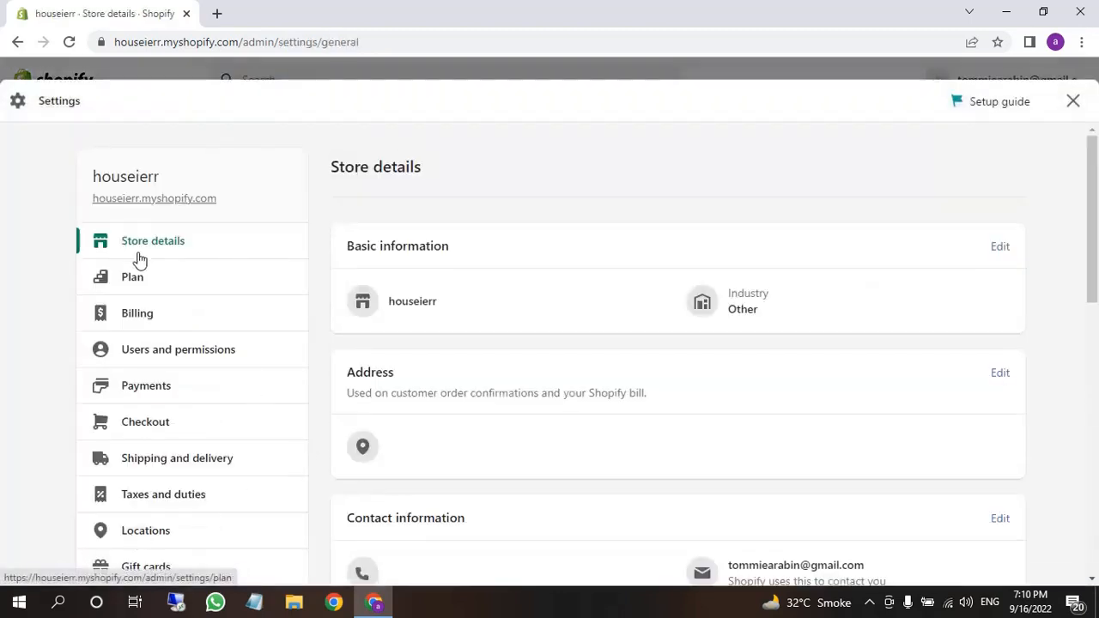
pyautogui.click(135, 277)
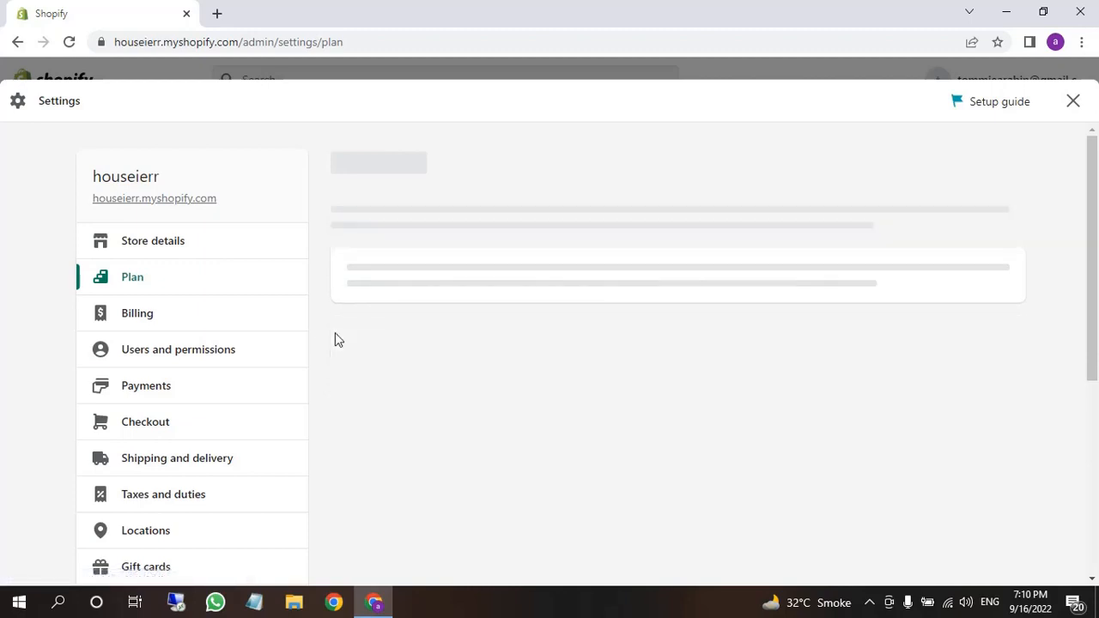
pyautogui.scroll(-2, 336, 335)
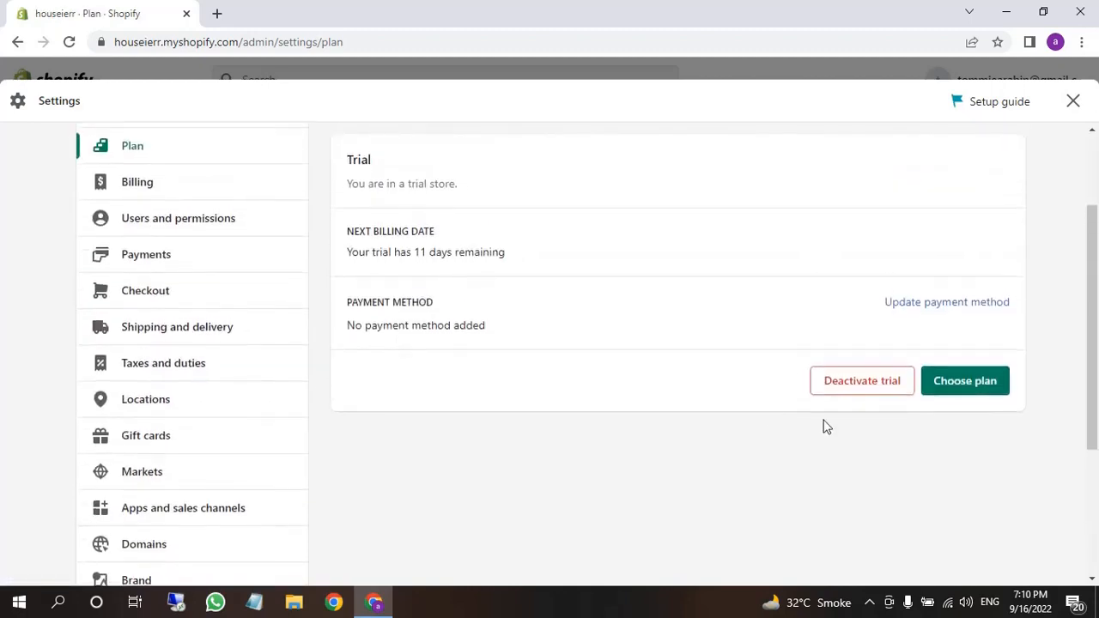
pyautogui.click(965, 382)
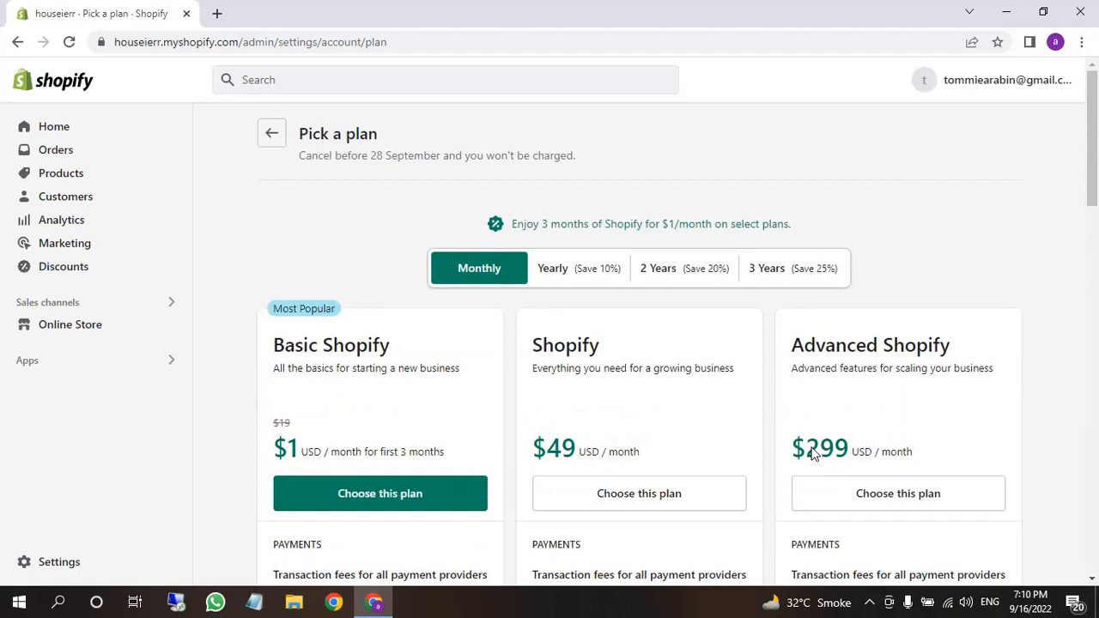
# Review the plan comparison and Basic Shopify introductory price, then choose Basic Shopify
pyautogui.scroll(-2, 670, 520)
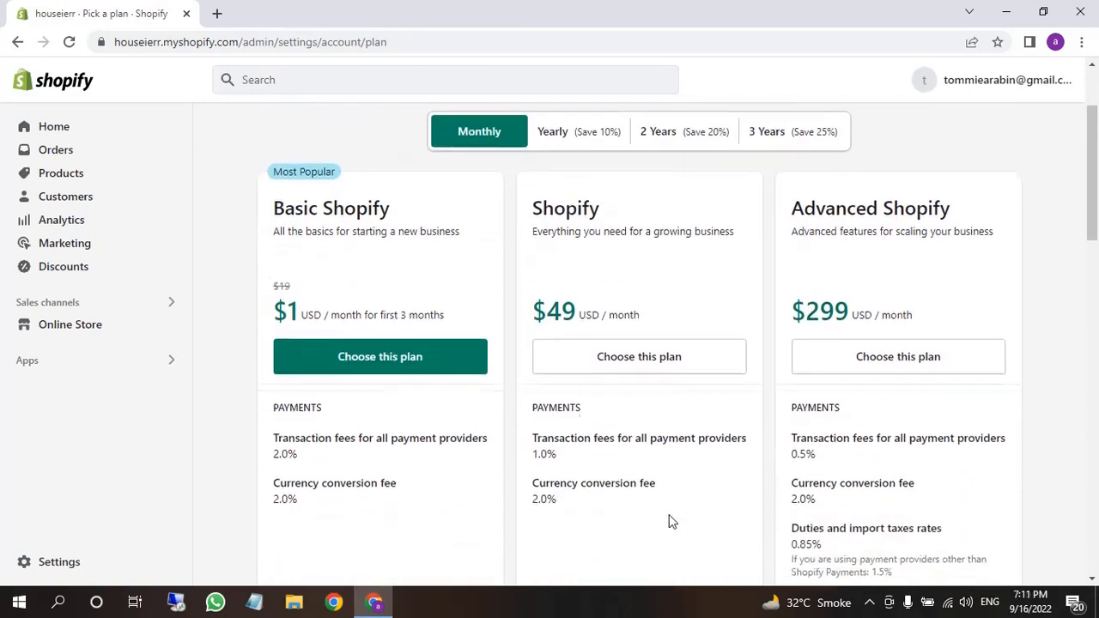
pyautogui.scroll(-1, 671, 521)
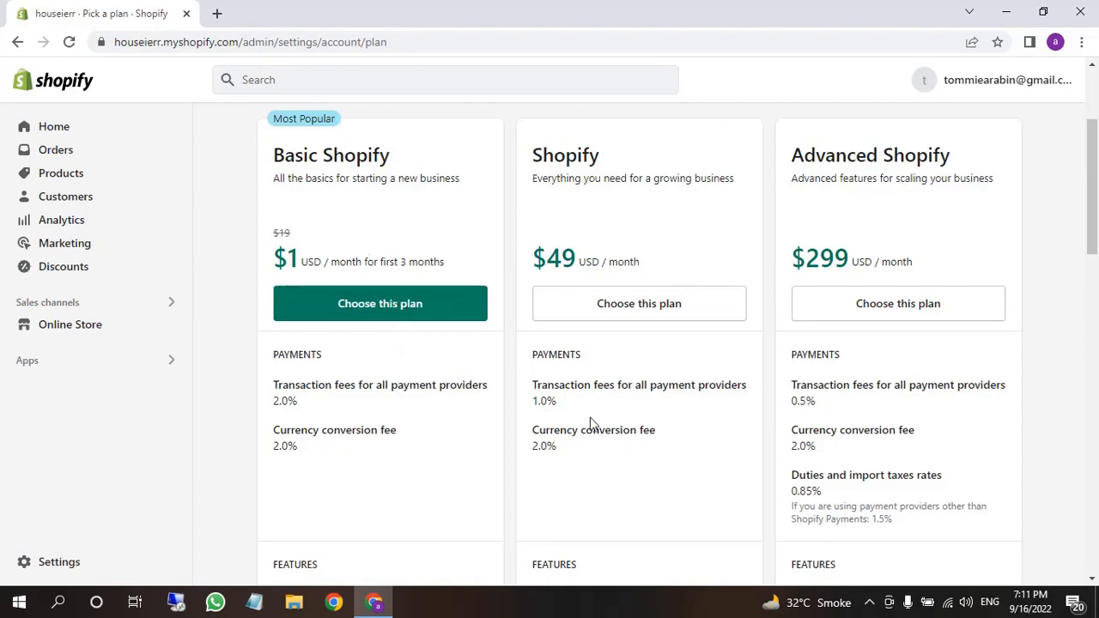
pyautogui.scroll(-3, 699, 442)
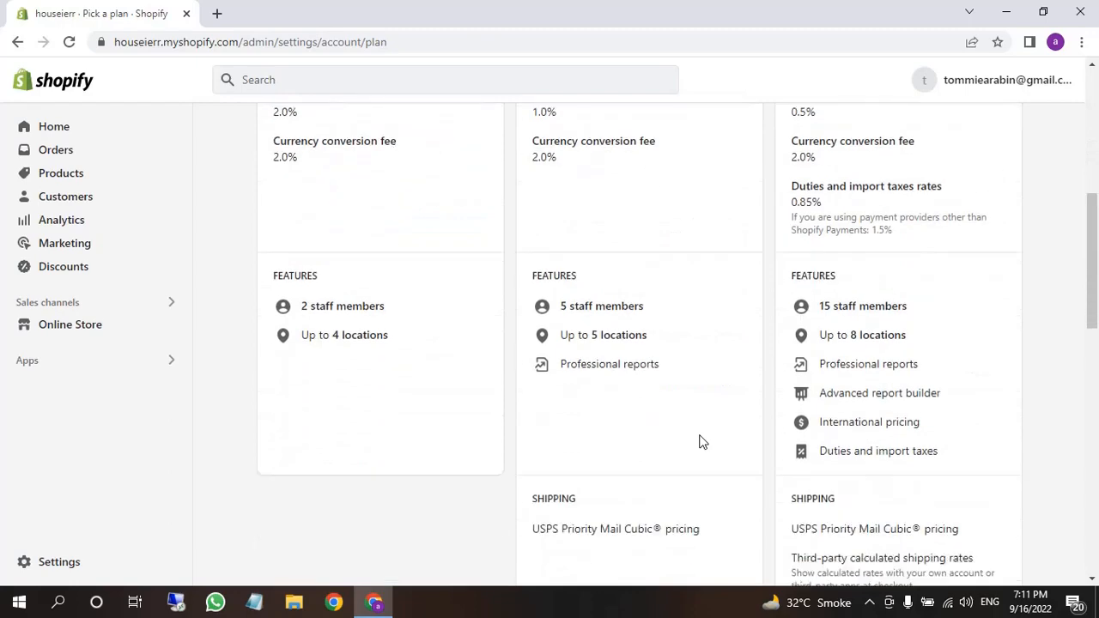
pyautogui.scroll(1, 699, 441)
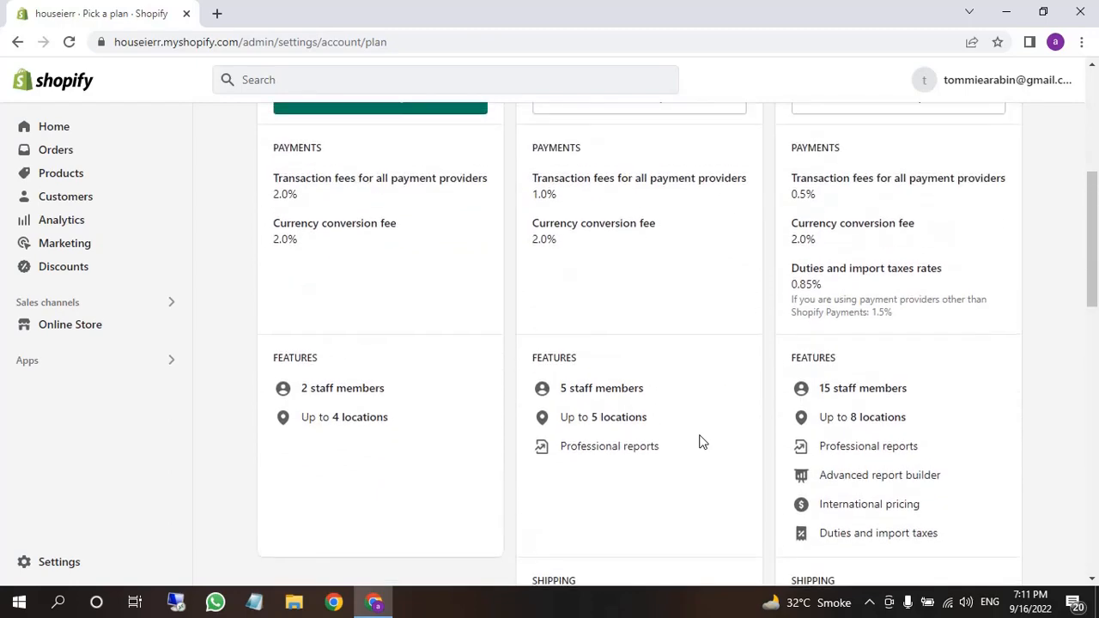
pyautogui.scroll(1, 699, 442)
pyautogui.scroll(2, 699, 441)
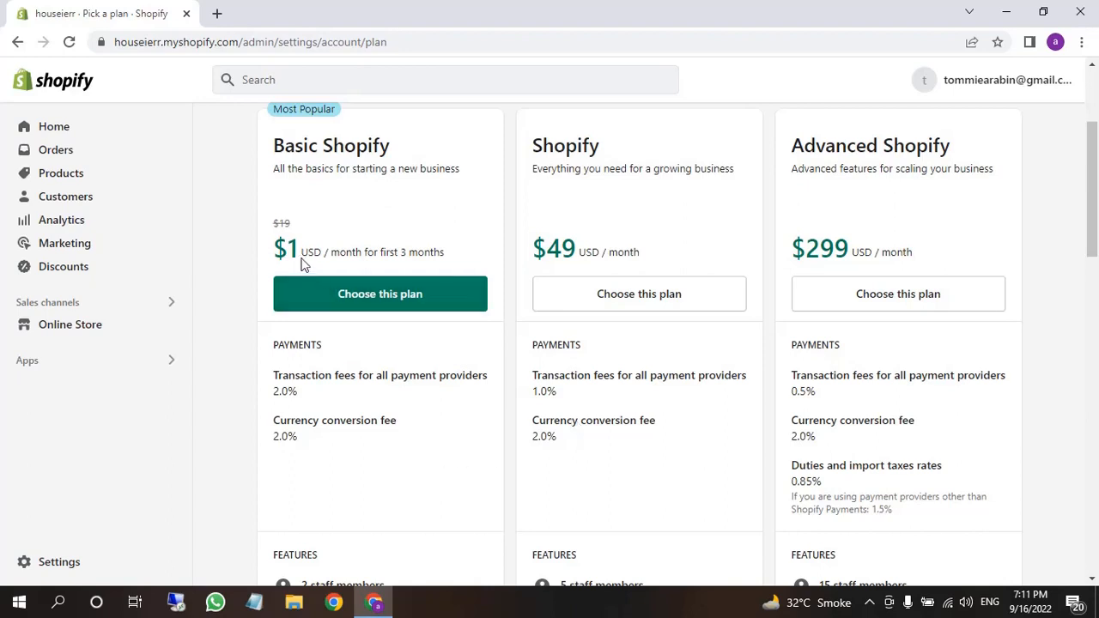
pyautogui.moveTo(300, 258); pyautogui.dragTo(437, 248)
pyautogui.click(361, 249)
pyautogui.moveTo(305, 251); pyautogui.dragTo(409, 228)
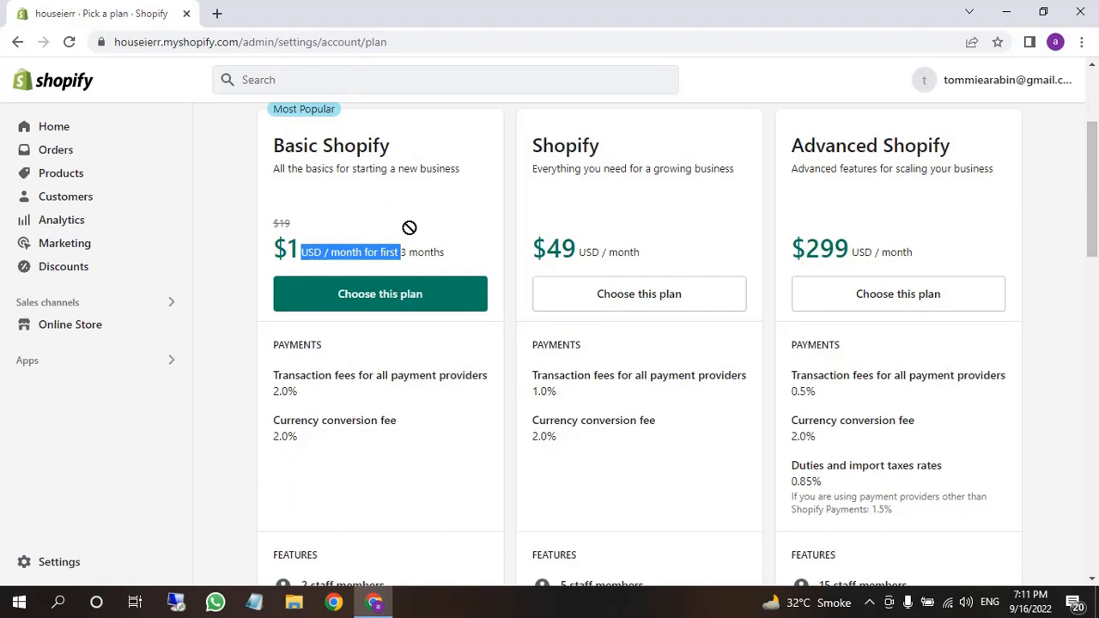
pyautogui.moveTo(409, 227); pyautogui.dragTo(360, 242)
pyautogui.click(388, 230)
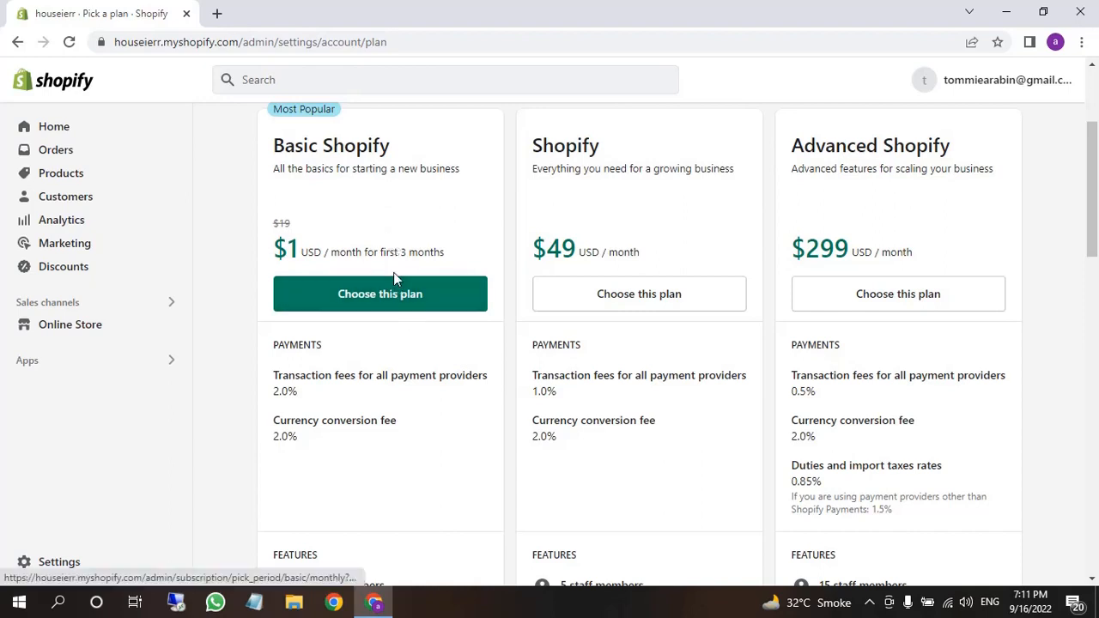
pyautogui.scroll(1, 393, 272)
pyautogui.click(369, 394)
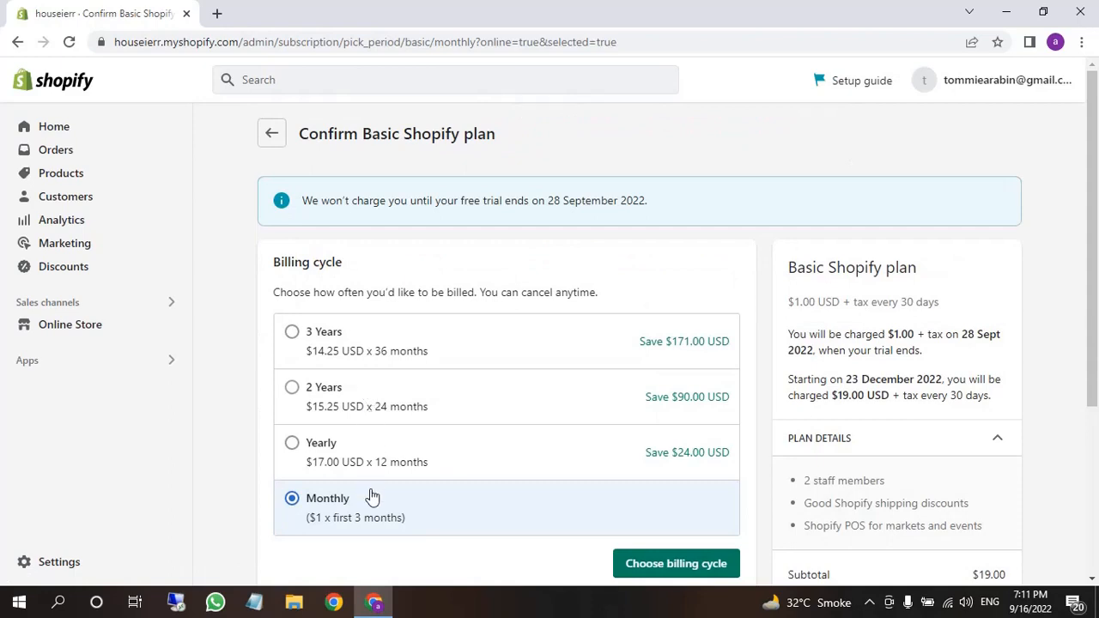
# Confirm the Monthly billing cycle for the Basic Shopify plan
pyautogui.scroll(-1, 371, 493)
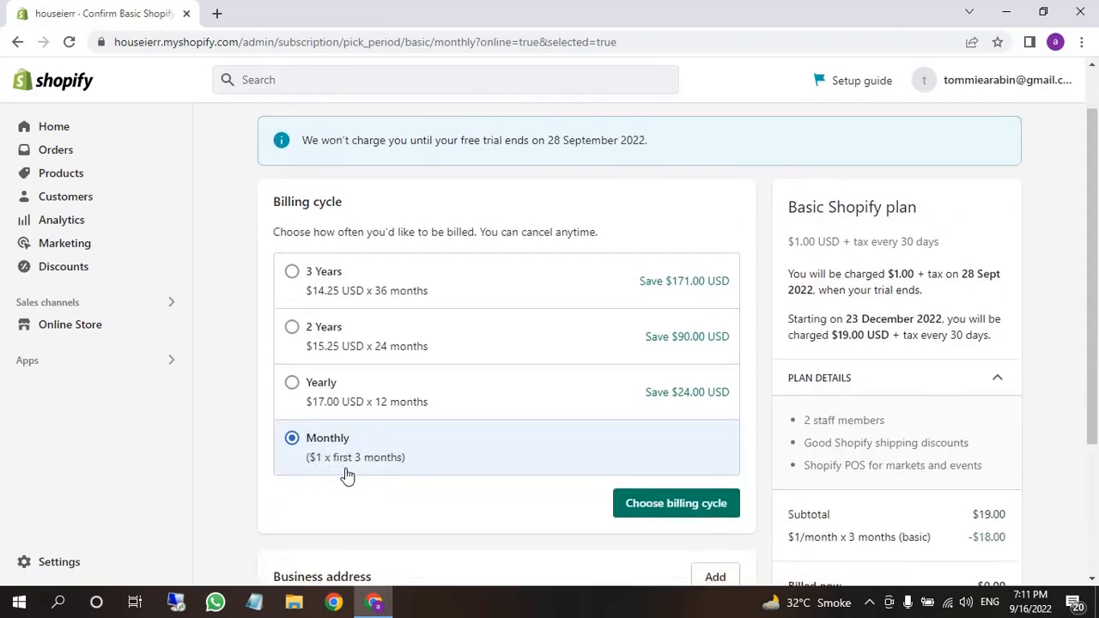
pyautogui.scroll(-1, 344, 475)
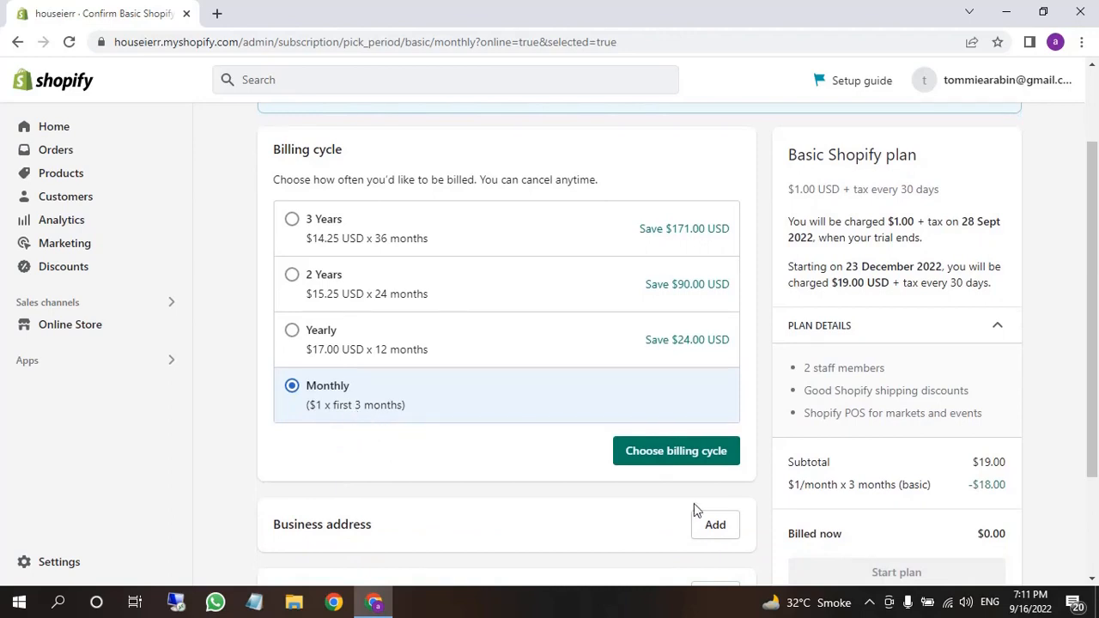
pyautogui.click(661, 461)
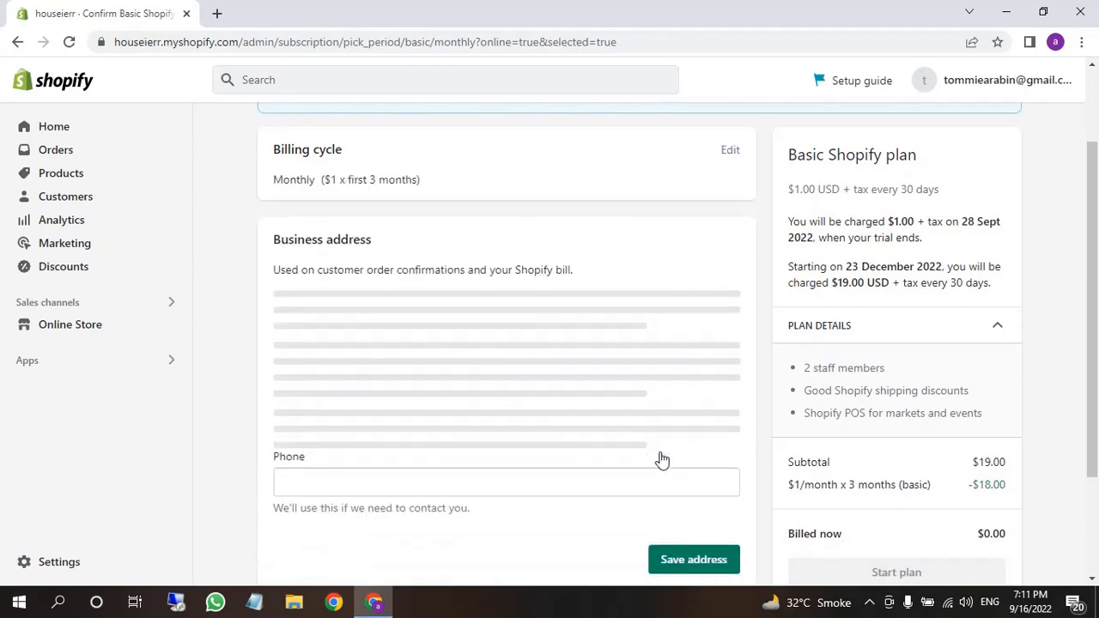
pyautogui.scroll(-3, 575, 451)
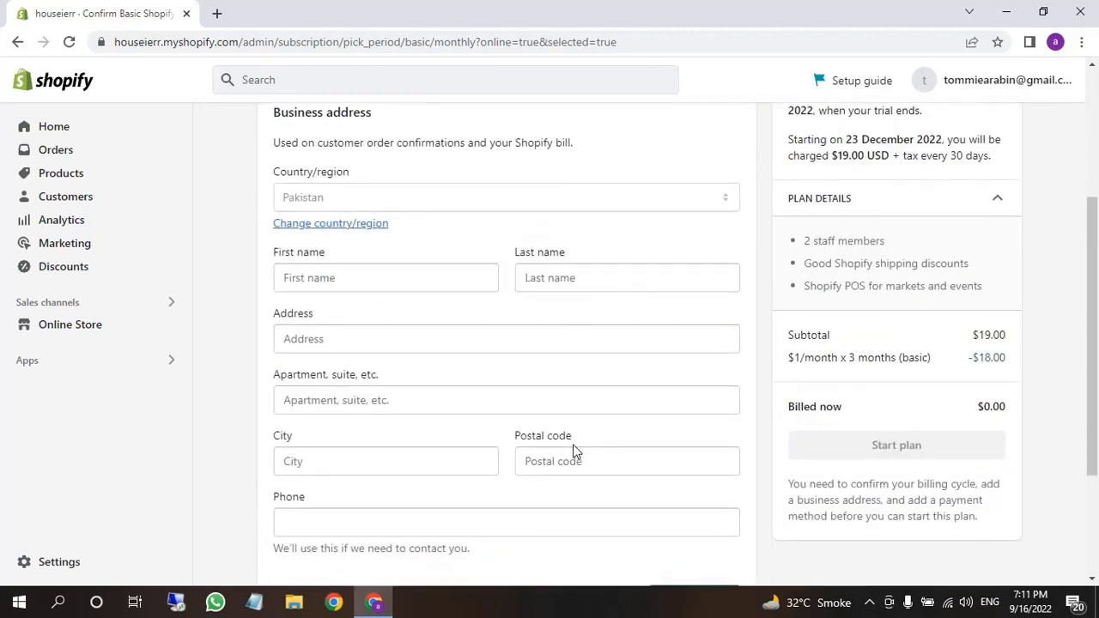
pyautogui.scroll(1, 575, 451)
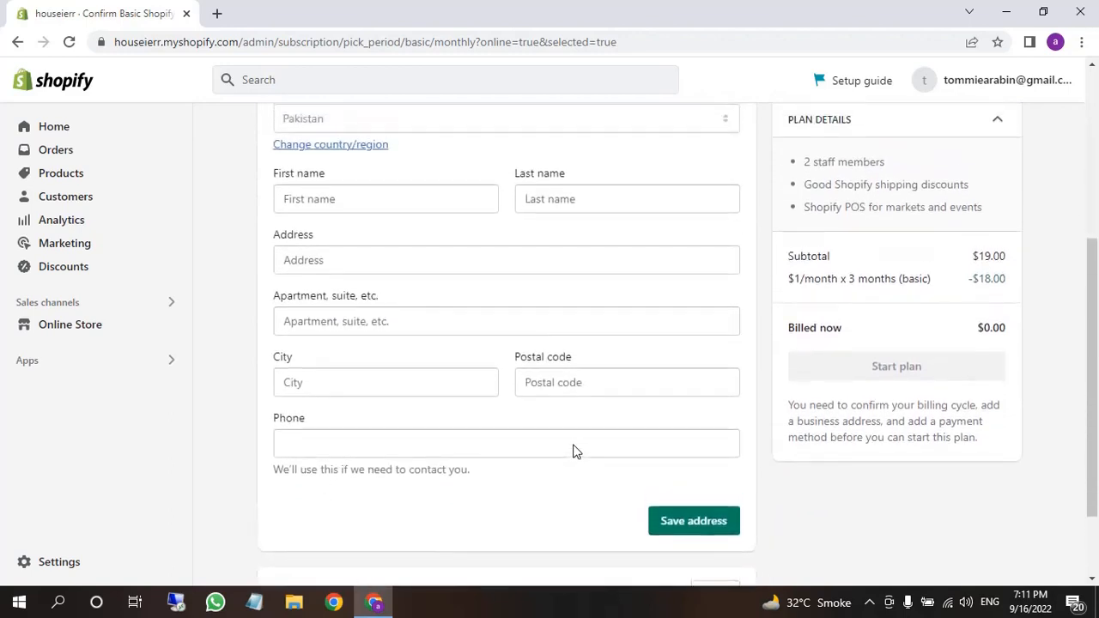
pyautogui.scroll(2, 575, 451)
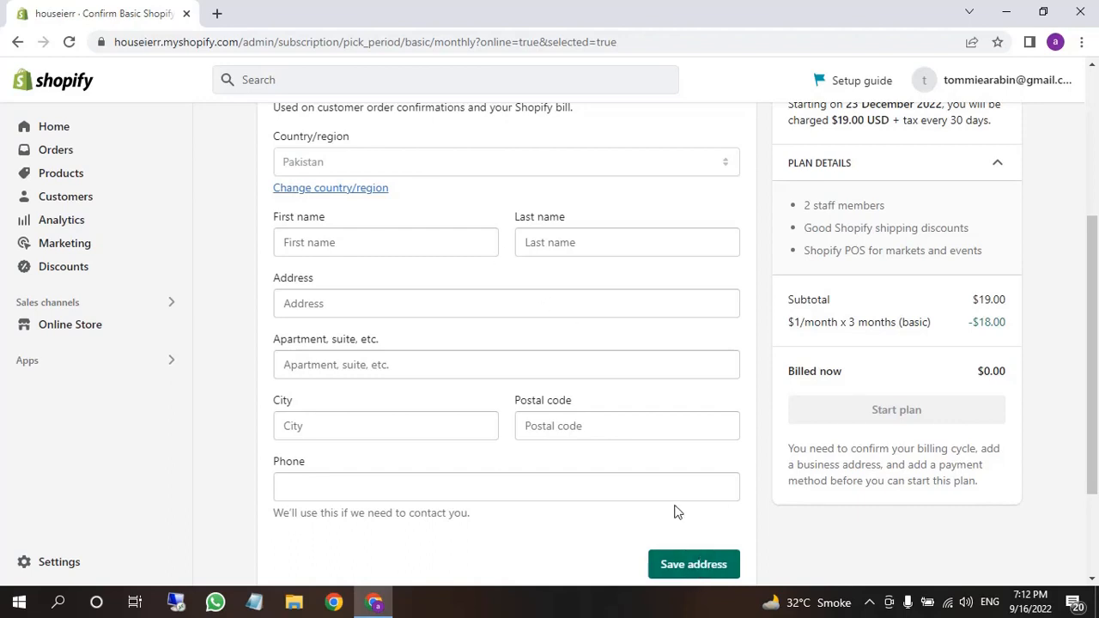
pyautogui.scroll(-3, 676, 510)
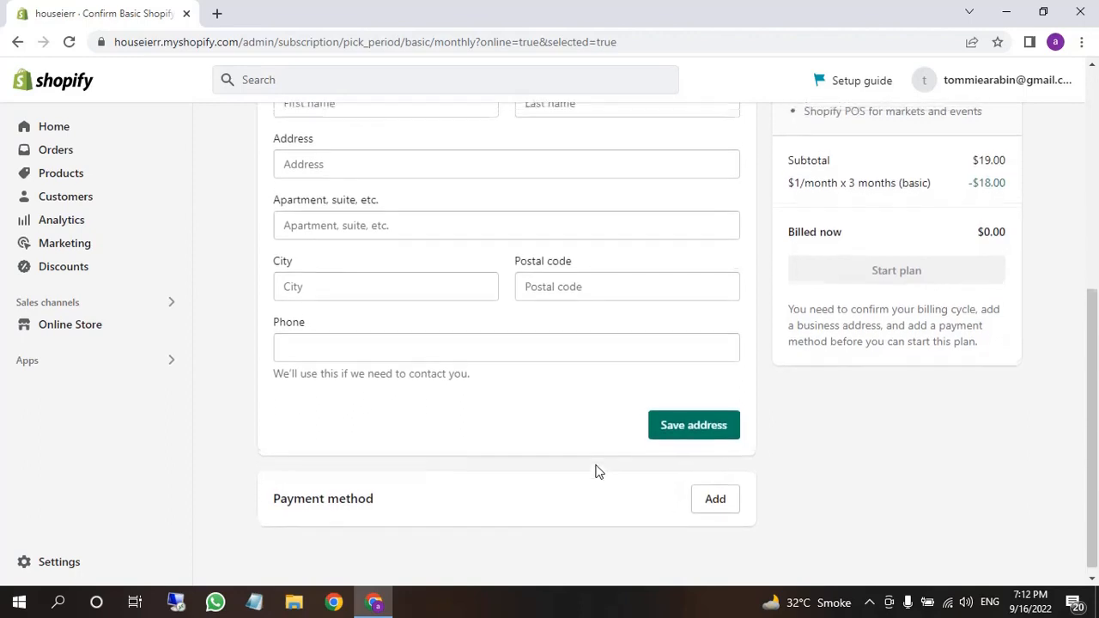
# Add a credit card payment method and start on the business address First name
pyautogui.click(701, 491)
pyautogui.scroll(-2, 646, 492)
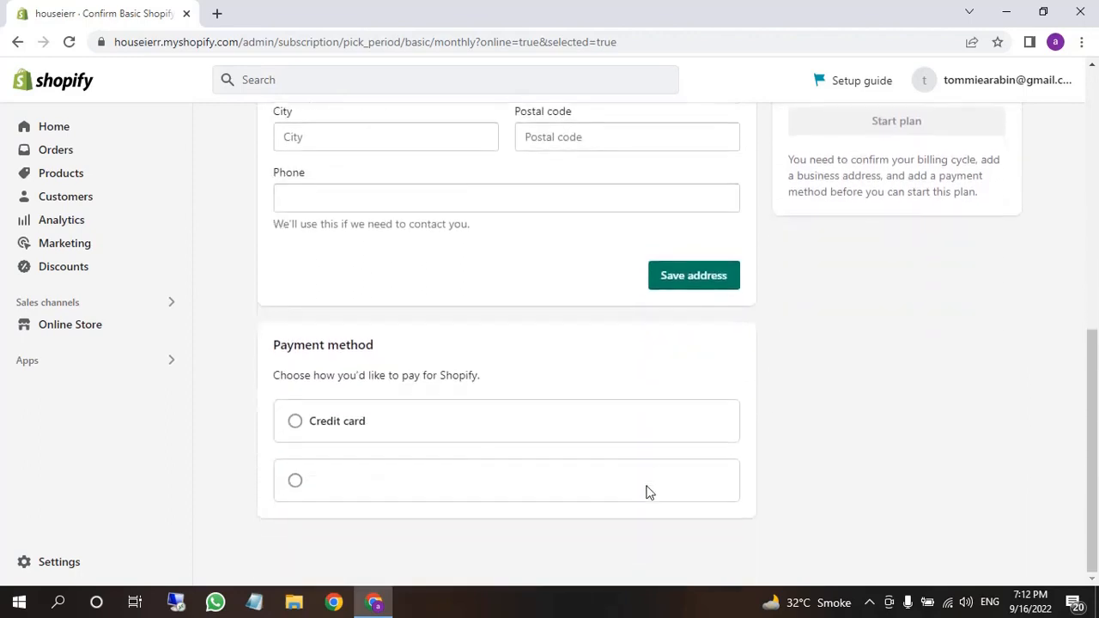
pyautogui.click(317, 428)
pyautogui.scroll(-2, 415, 460)
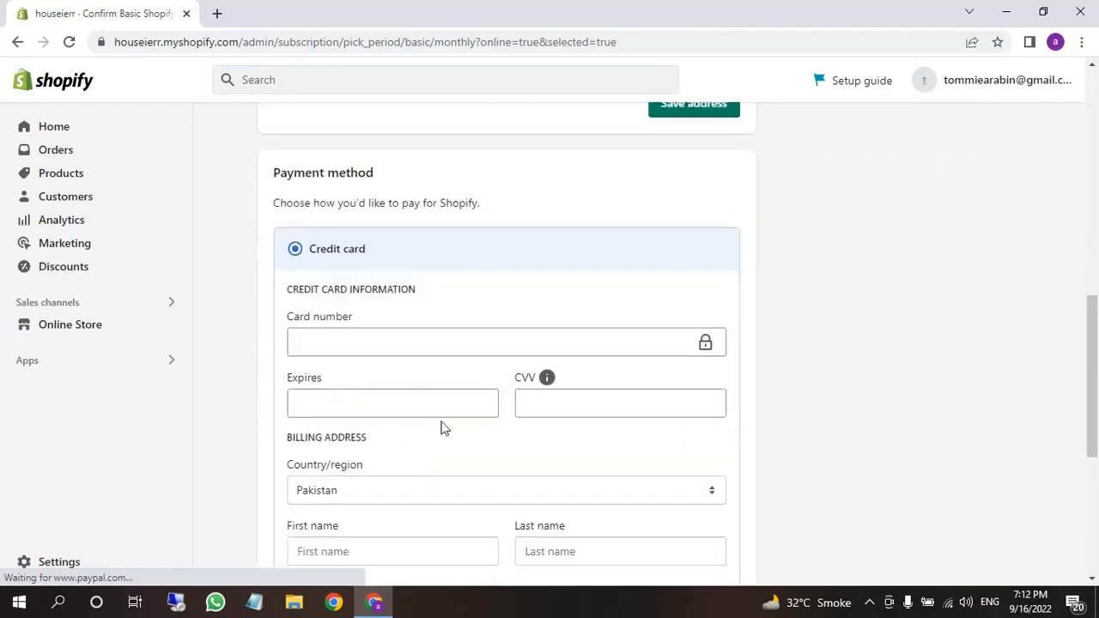
pyautogui.scroll(-2, 410, 424)
pyautogui.scroll(-1, 410, 424)
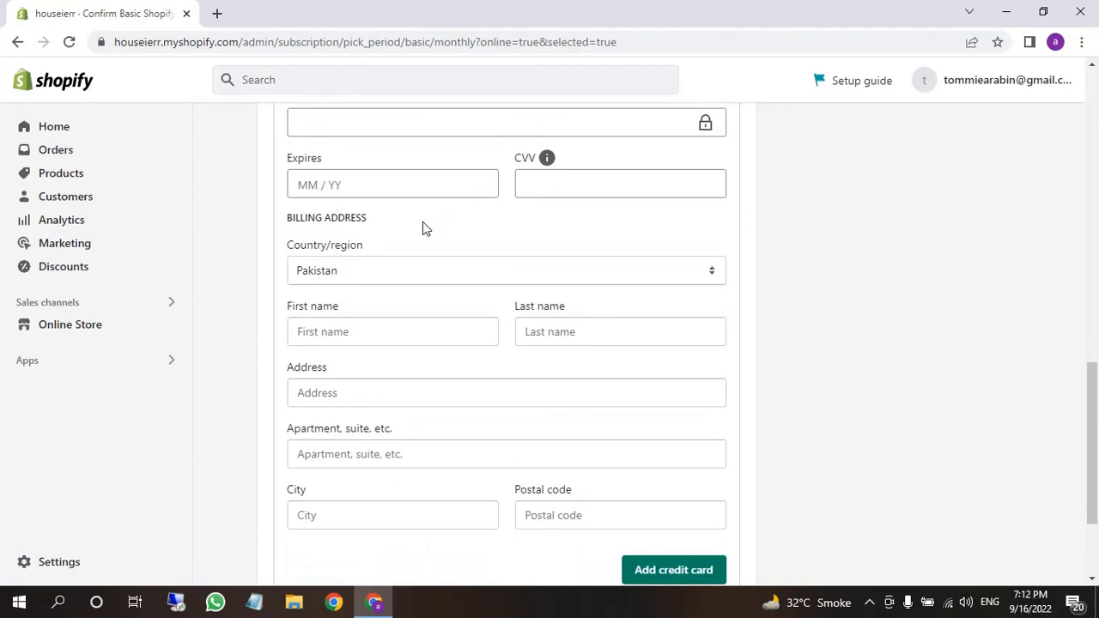
pyautogui.scroll(8, 423, 258)
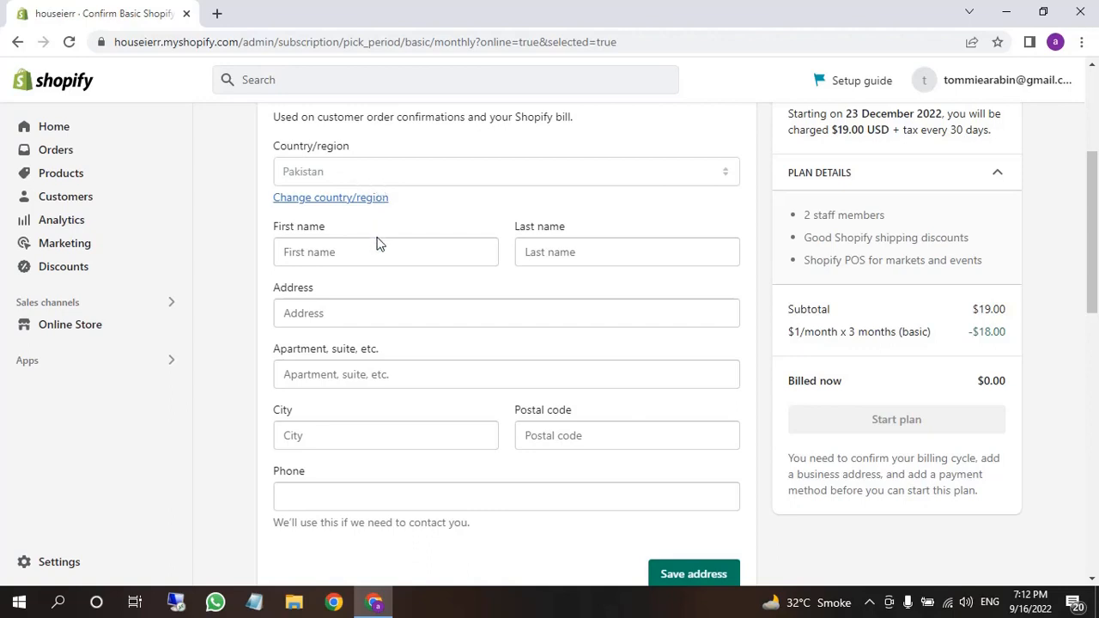
pyautogui.scroll(-1, 382, 314)
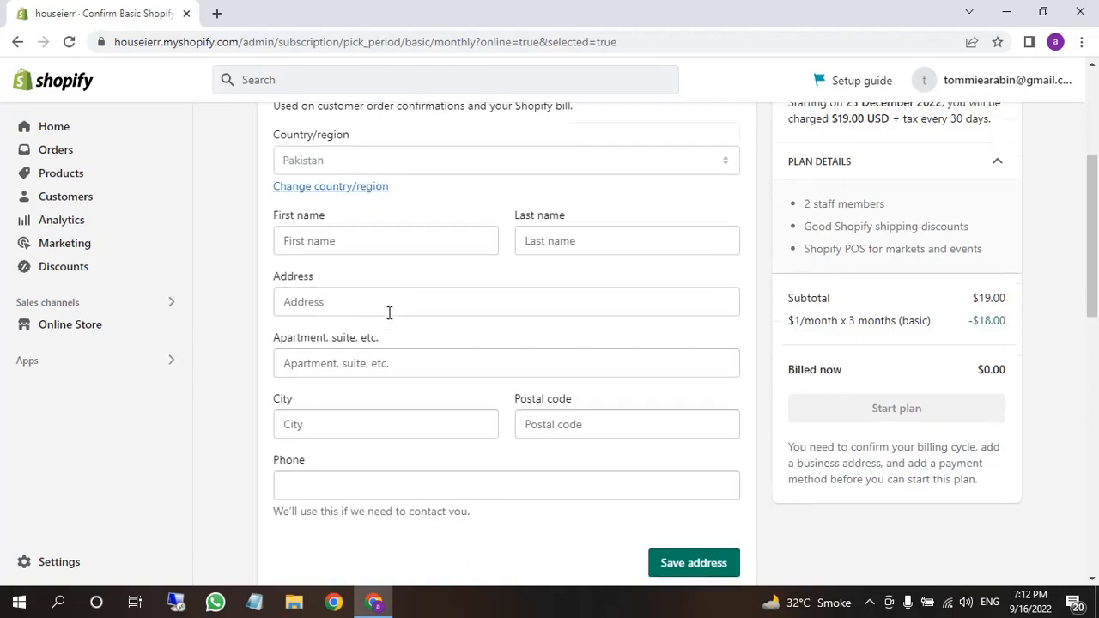
pyautogui.click(332, 197)
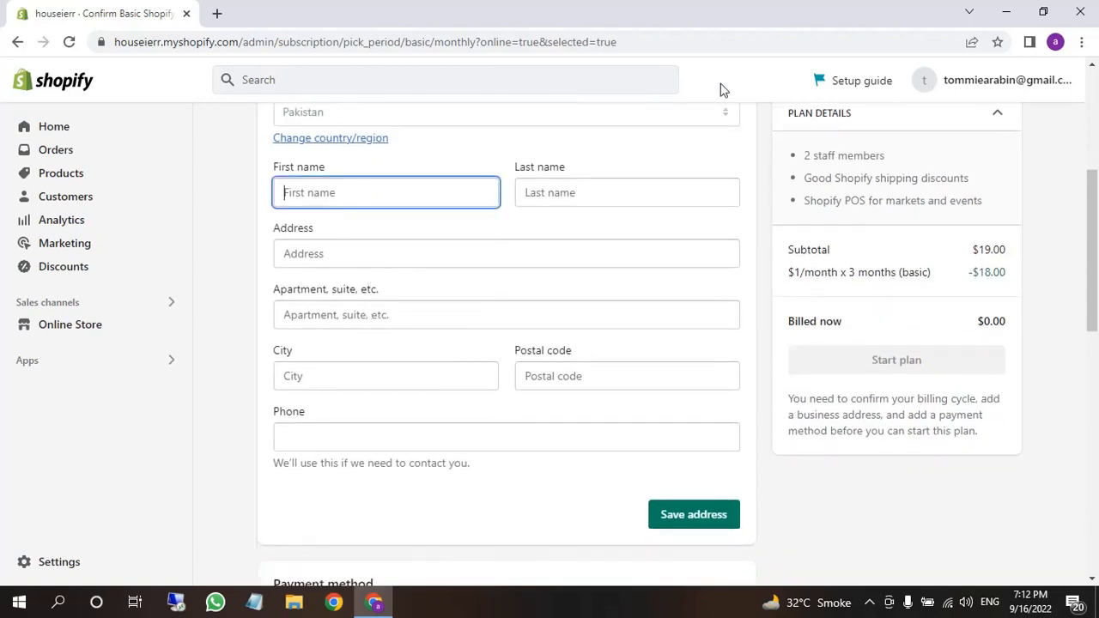
# Open a new tab, check the Chrome profile, and load google.com
pyautogui.click(216, 13)
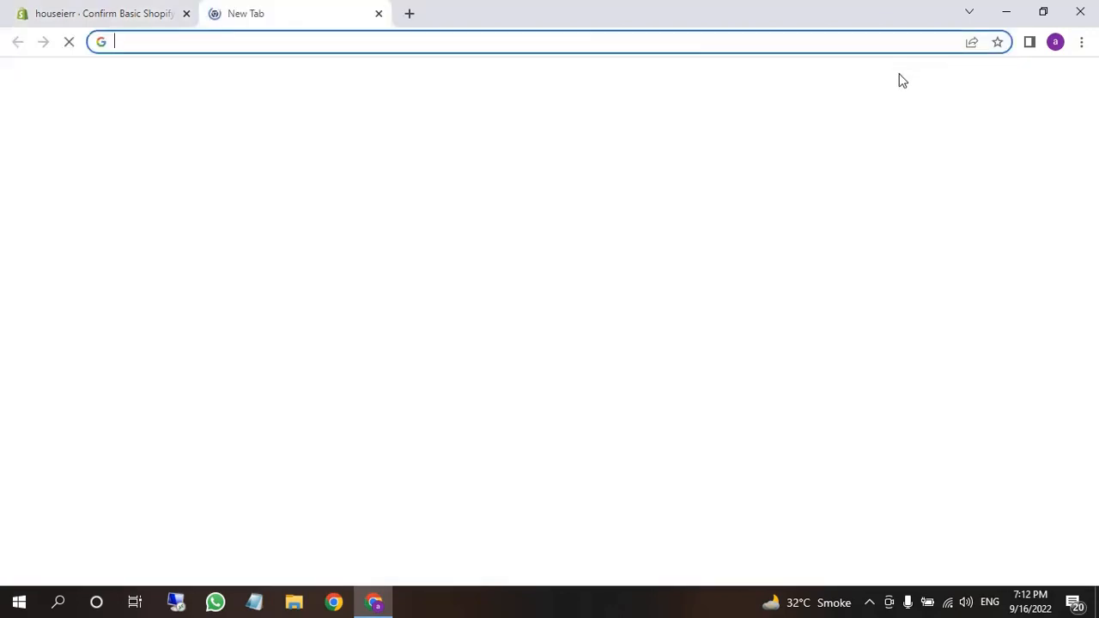
pyautogui.click(1055, 43)
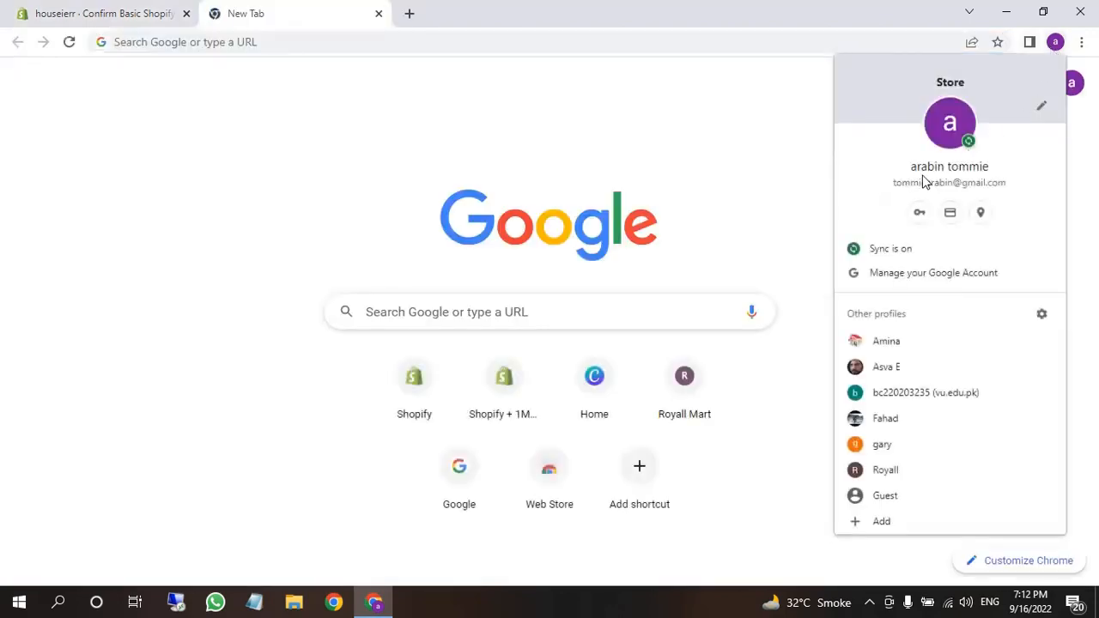
pyautogui.click(745, 249)
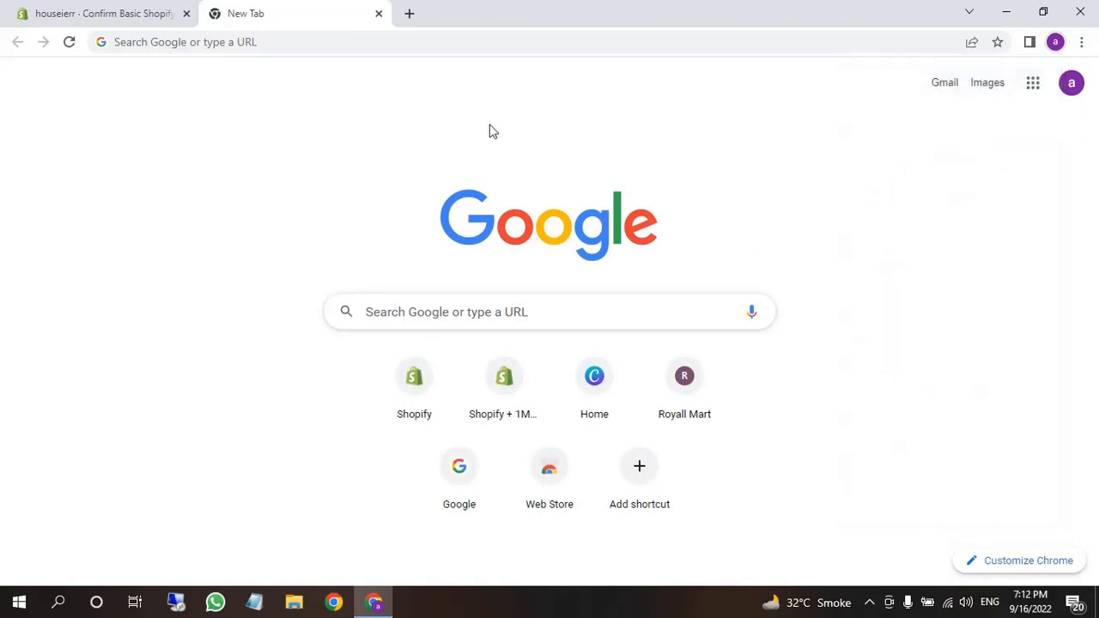
pyautogui.click(380, 41)
pyautogui.write('goo')
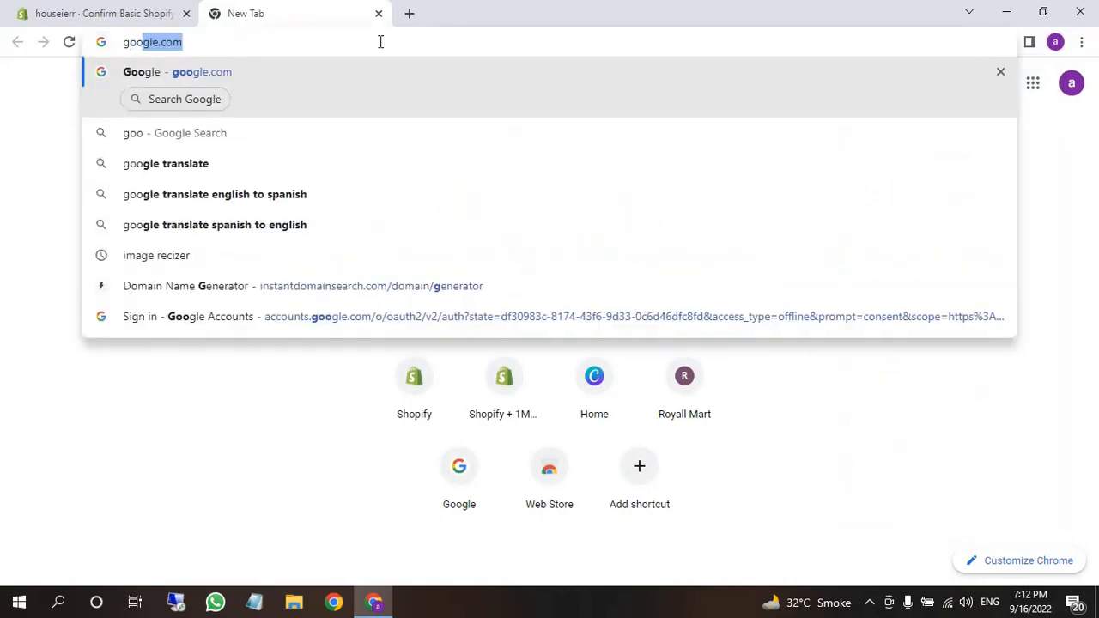
pyautogui.press('Return')
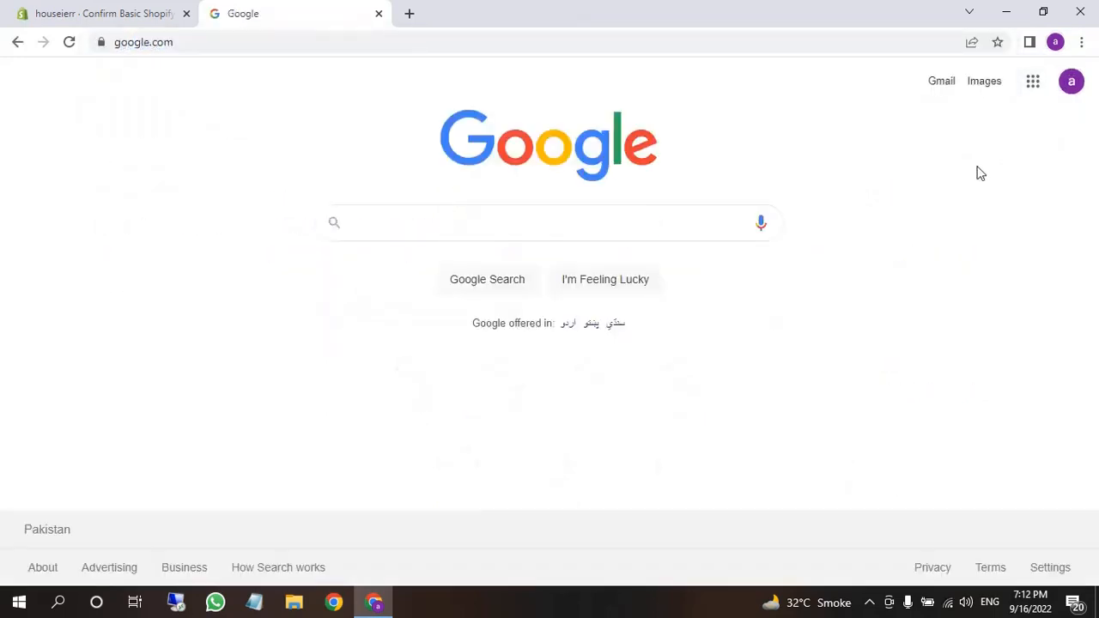
# Select the Google account holder's name, then return to the Shopify tab
pyautogui.click(1074, 91)
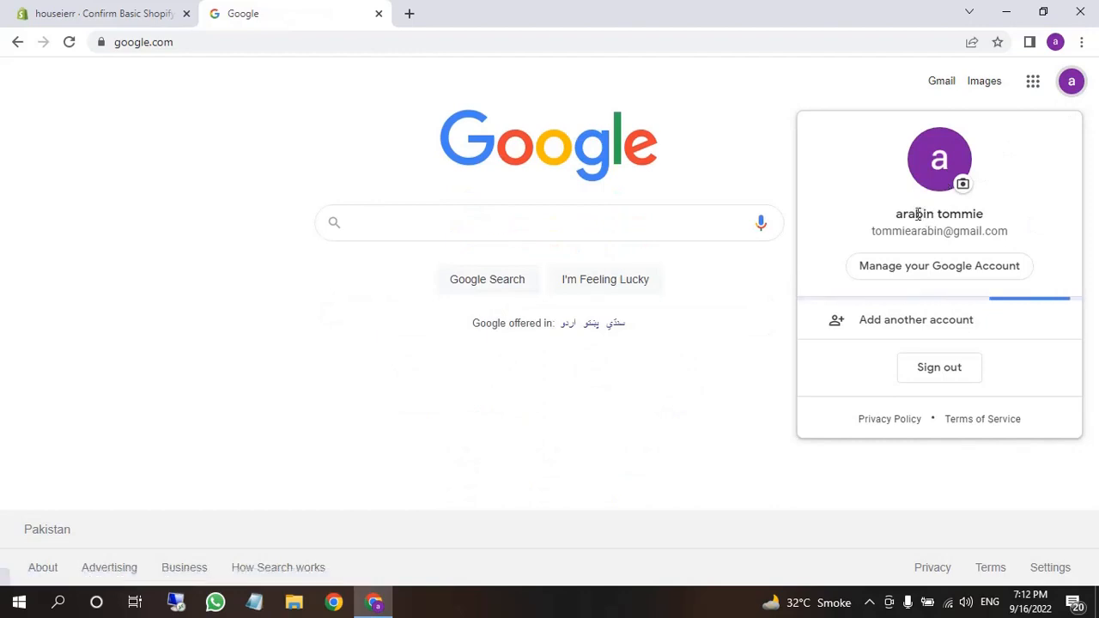
pyautogui.tripleClick(919, 213)
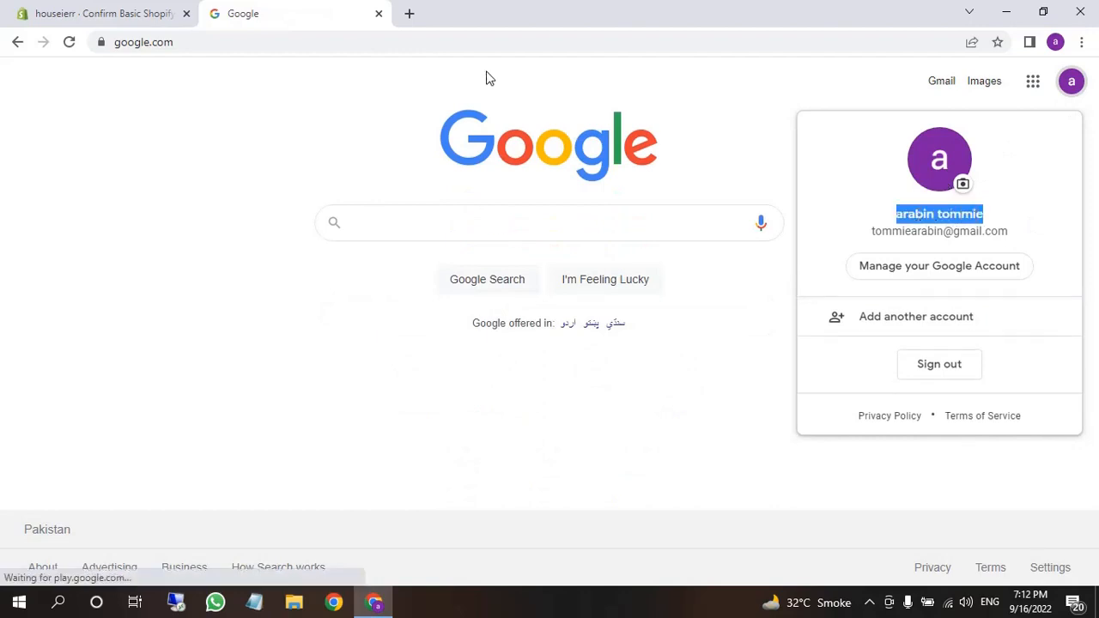
pyautogui.click(36, 12)
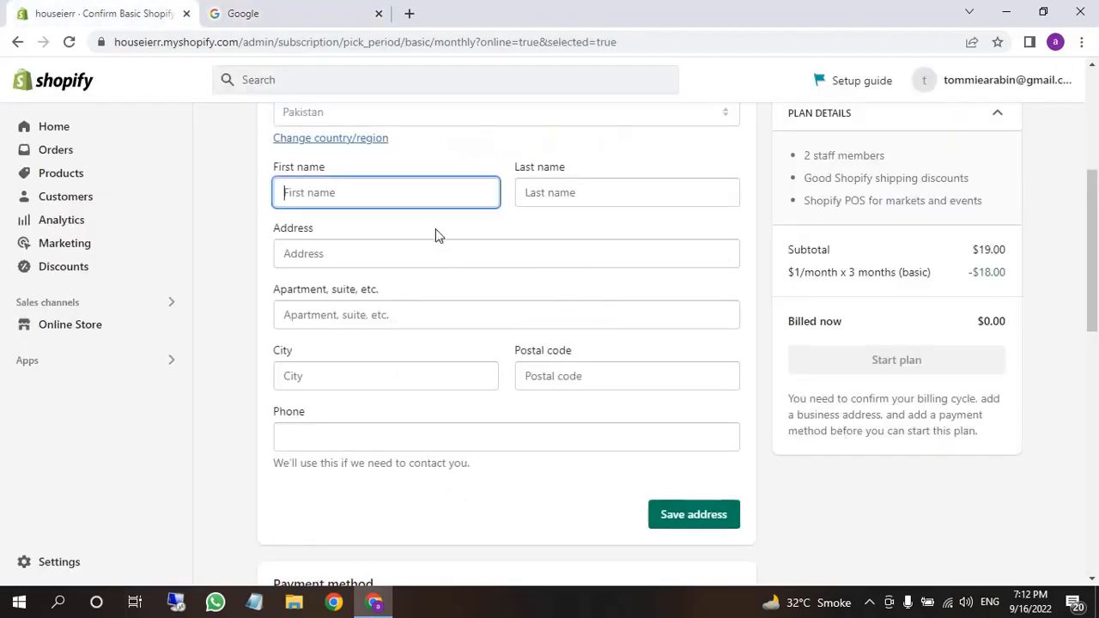
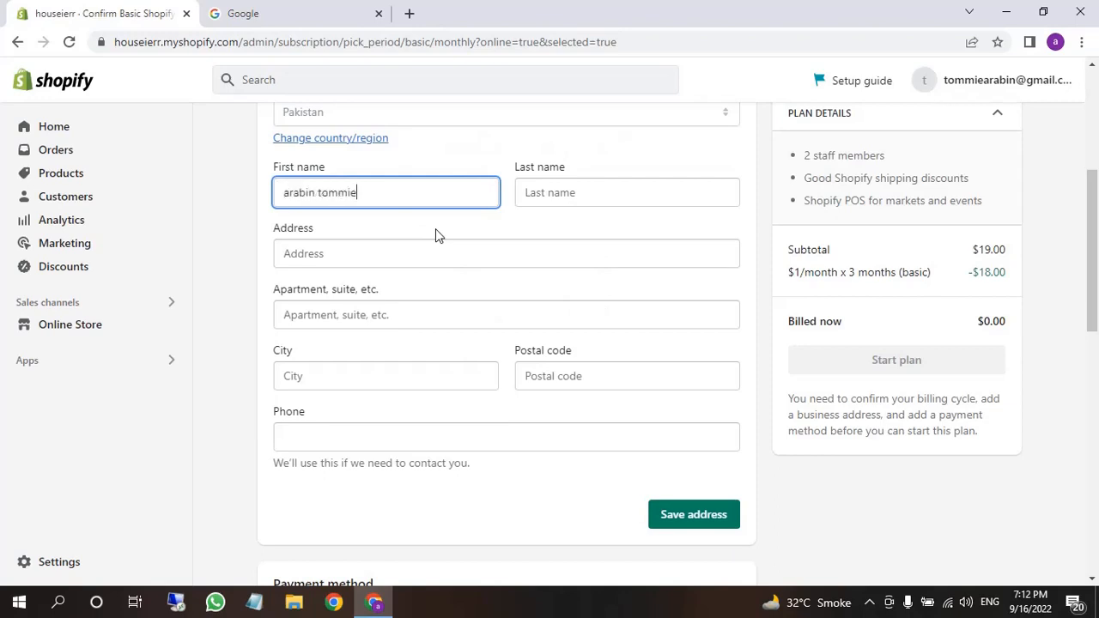
# Fill First name and Last name with the account holder's name, then open a blank tab
pyautogui.doubleClick(344, 193)
pyautogui.press('BackSpace')
pyautogui.press('Tab')
pyautogui.write('tommie')
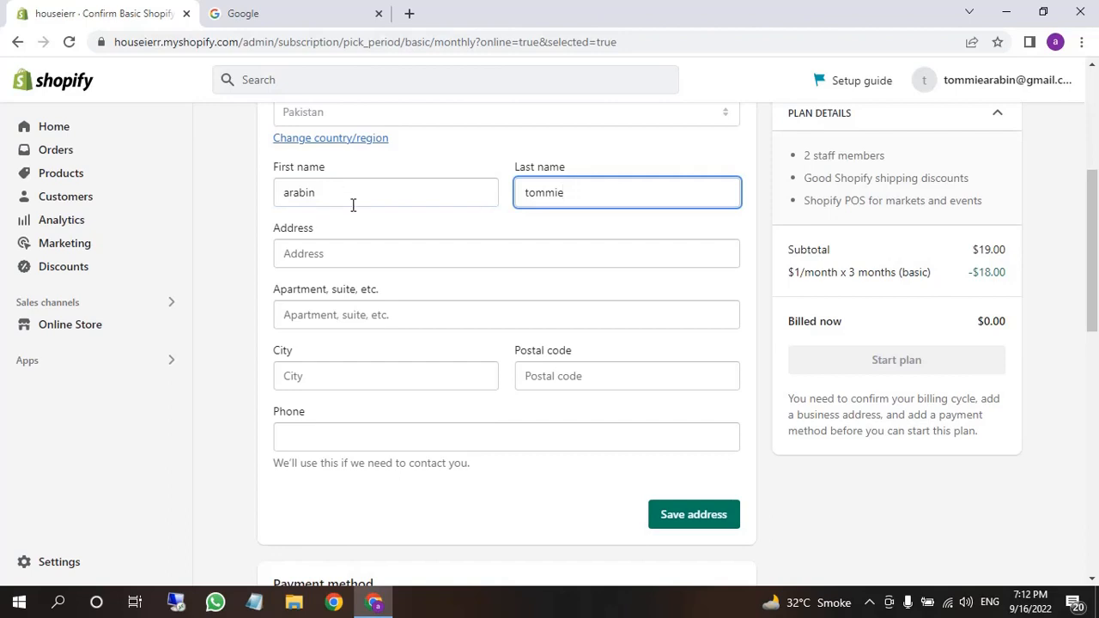
pyautogui.click(372, 255)
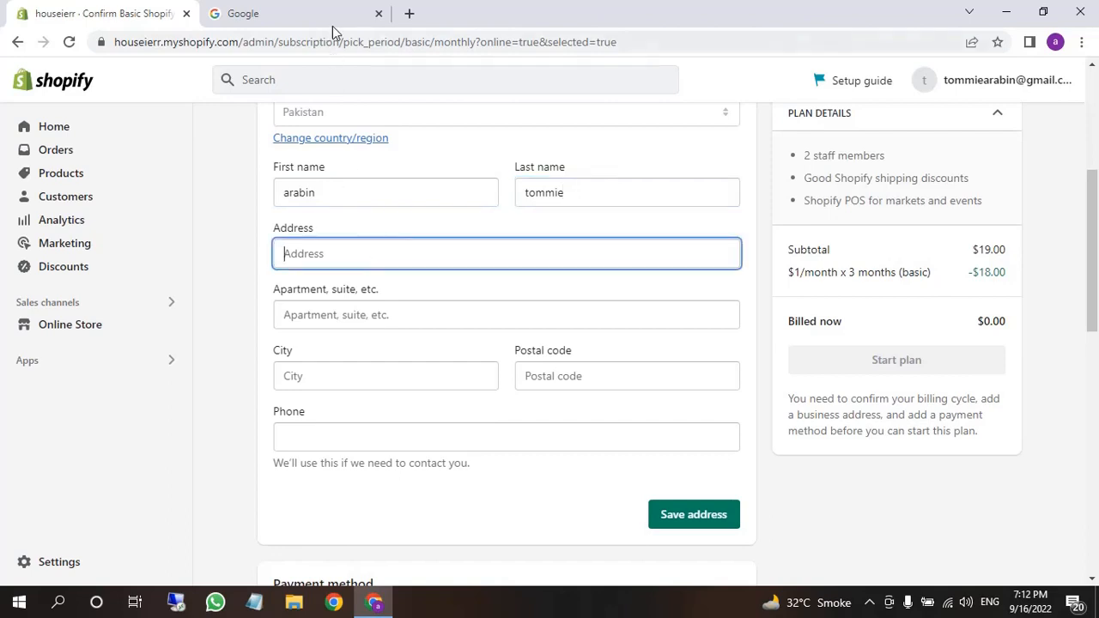
pyautogui.click(409, 13)
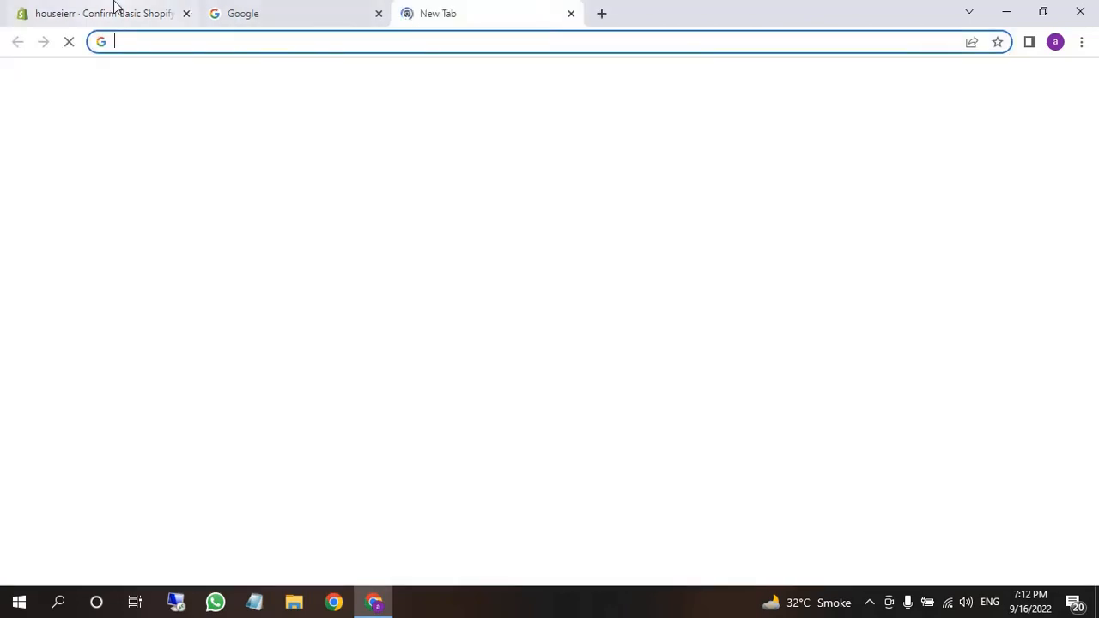
# Copy the Head Office address from the houseierr storefront footer and return to the admin billing form
pyautogui.click(115, 10)
pyautogui.click(171, 328)
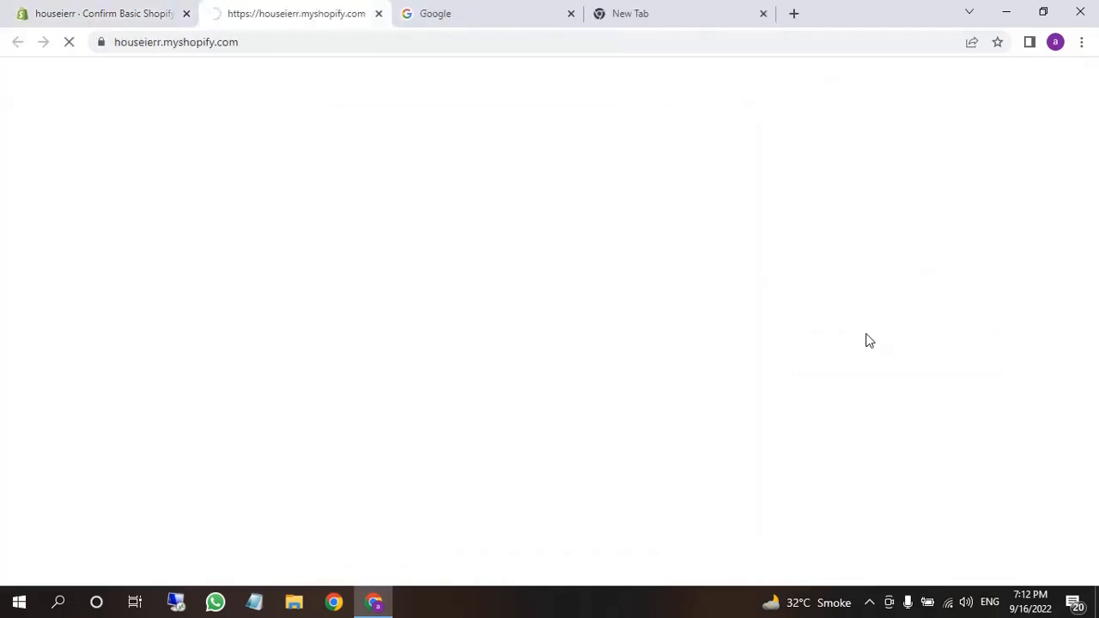
pyautogui.scroll(-20, 685, 480)
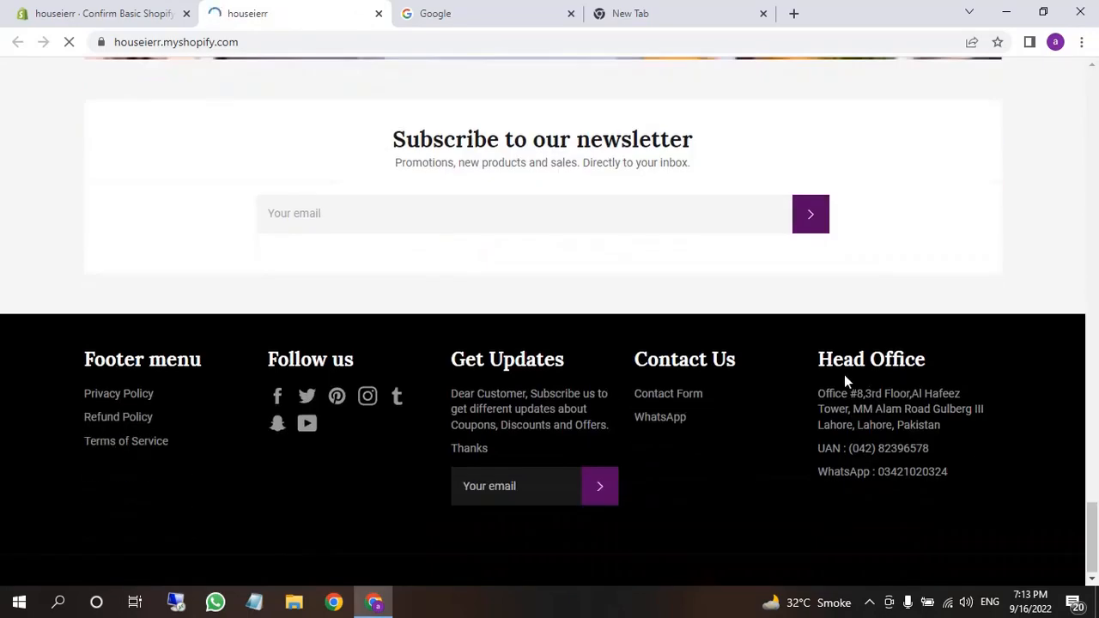
pyautogui.moveTo(817, 395); pyautogui.dragTo(950, 429)
pyautogui.hotkey('ctrl', 'c')
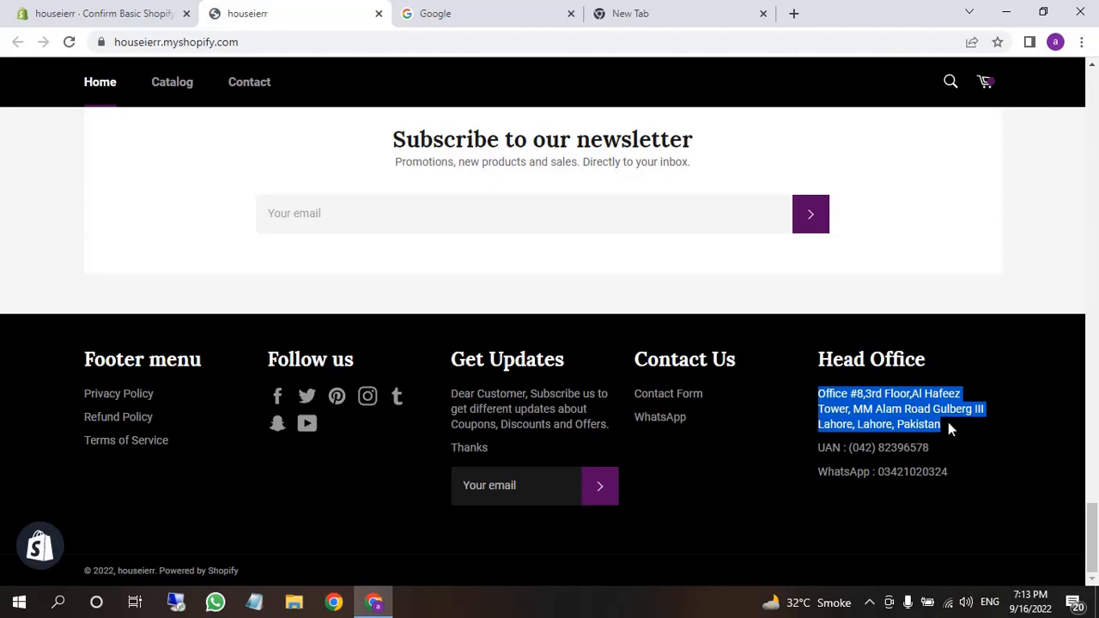
pyautogui.click(105, 9)
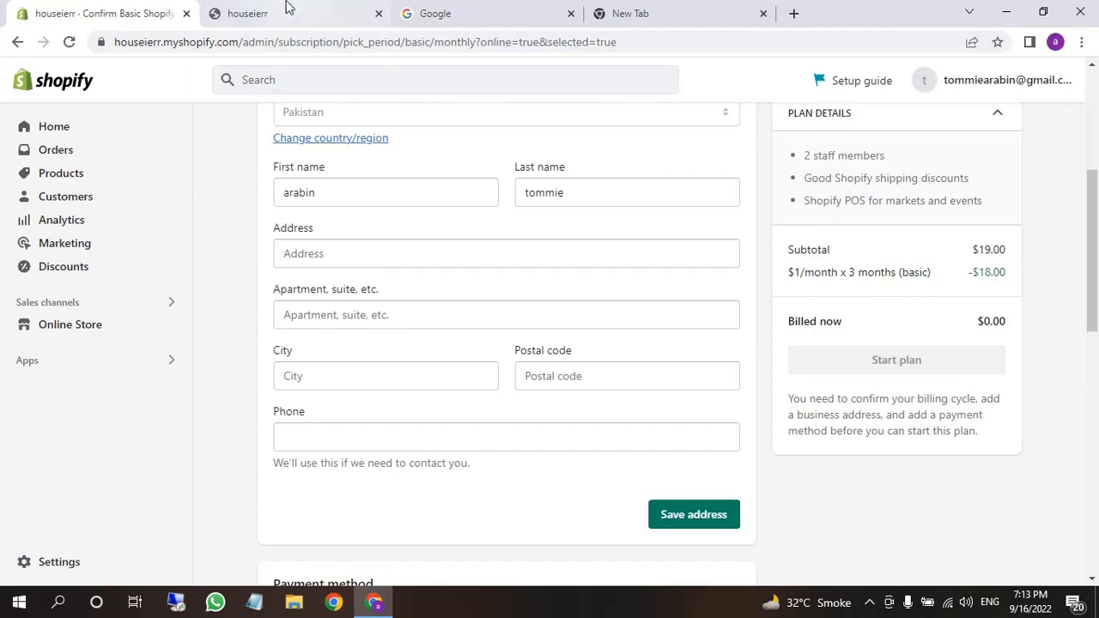
# Enter the pasted Head Office street address, city Lahore, postal code and phone, then save the business address
pyautogui.click(343, 255)
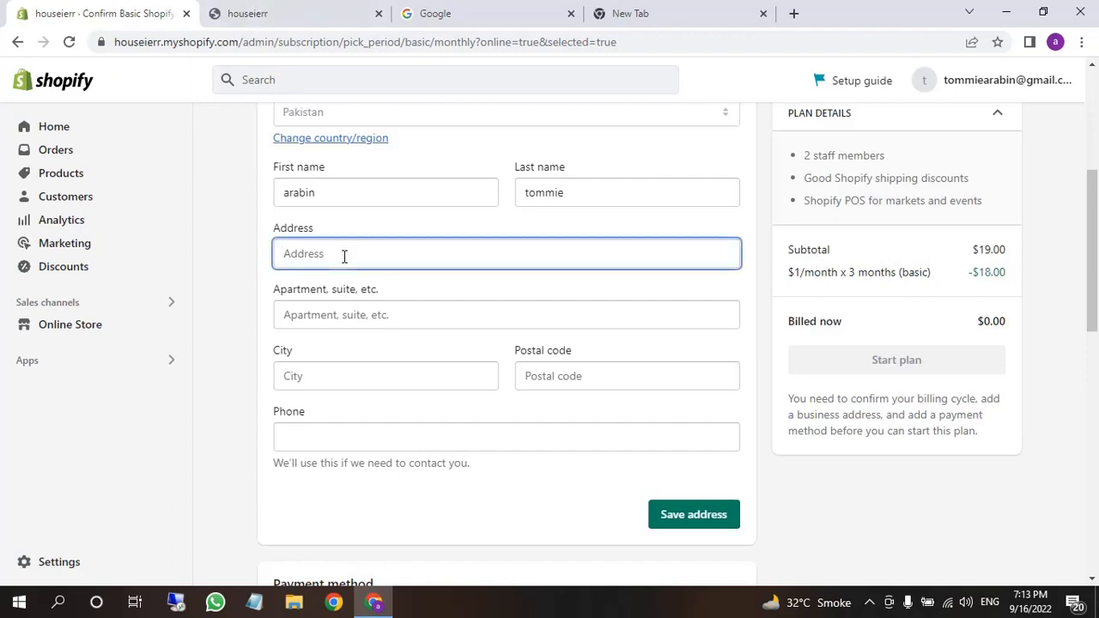
pyautogui.hotkey('ctrl', 'v')
pyautogui.click(368, 373)
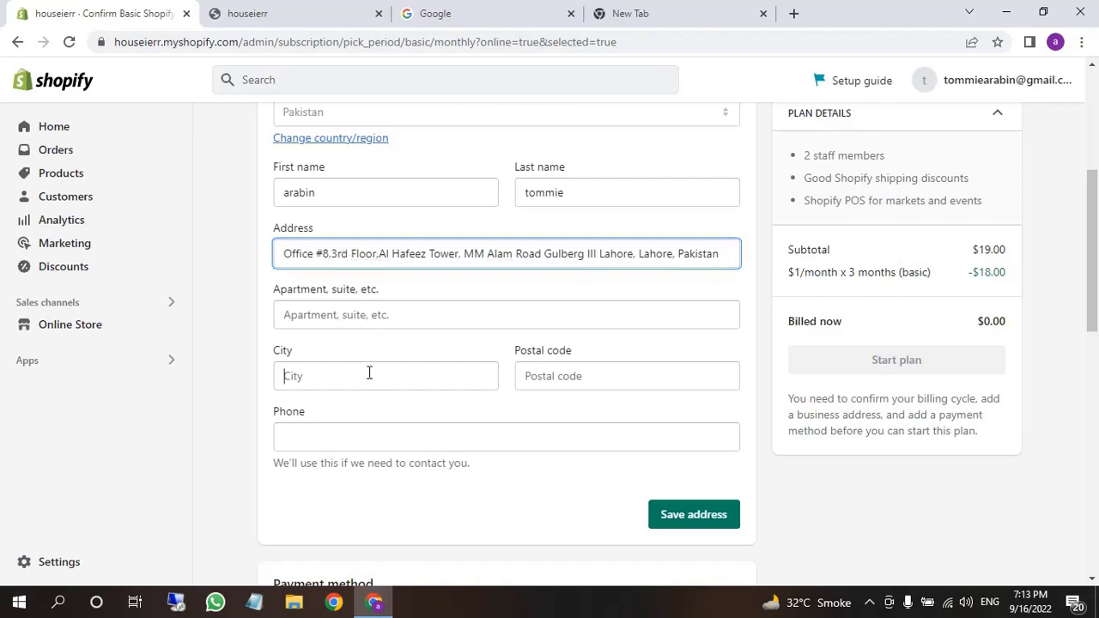
pyautogui.write('Lahore')
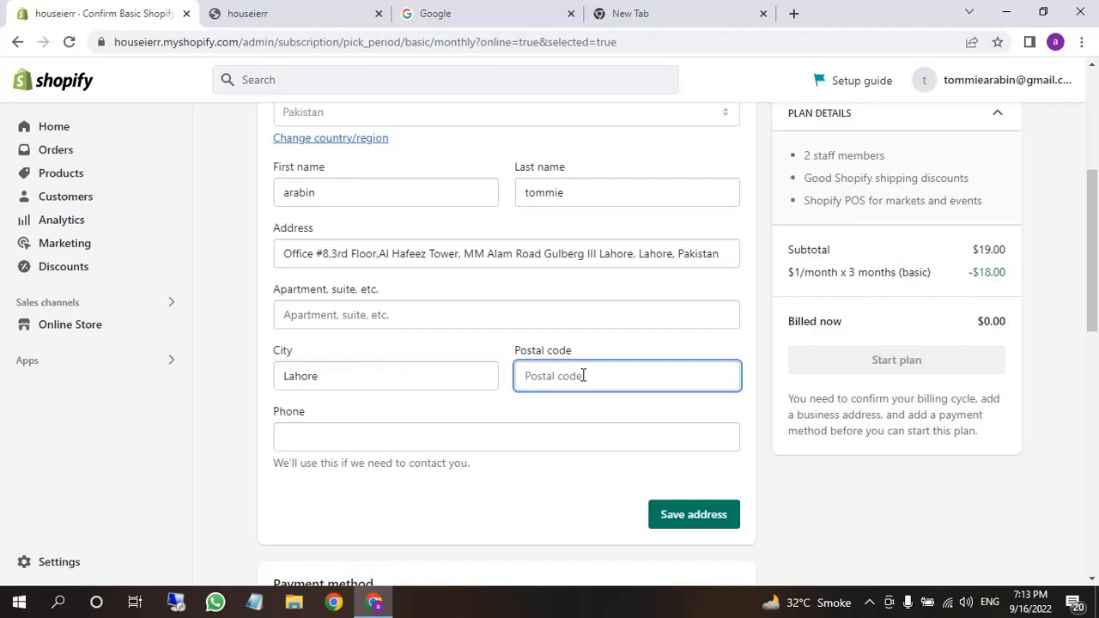
pyautogui.write('111111')
pyautogui.click(403, 437)
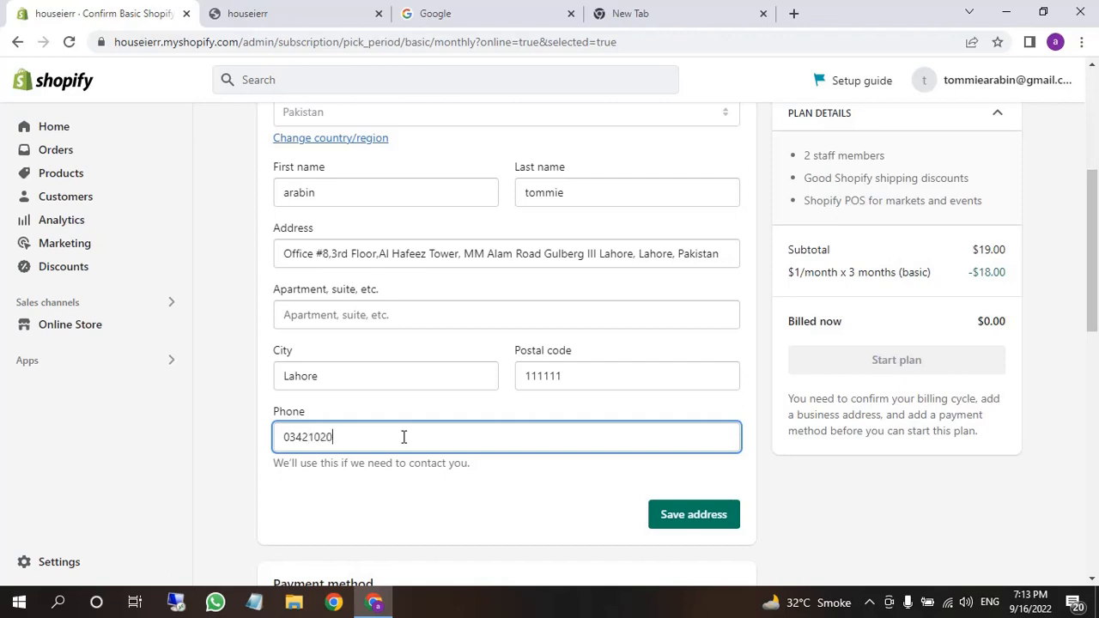
pyautogui.click(416, 502)
pyautogui.scroll(-3, 416, 502)
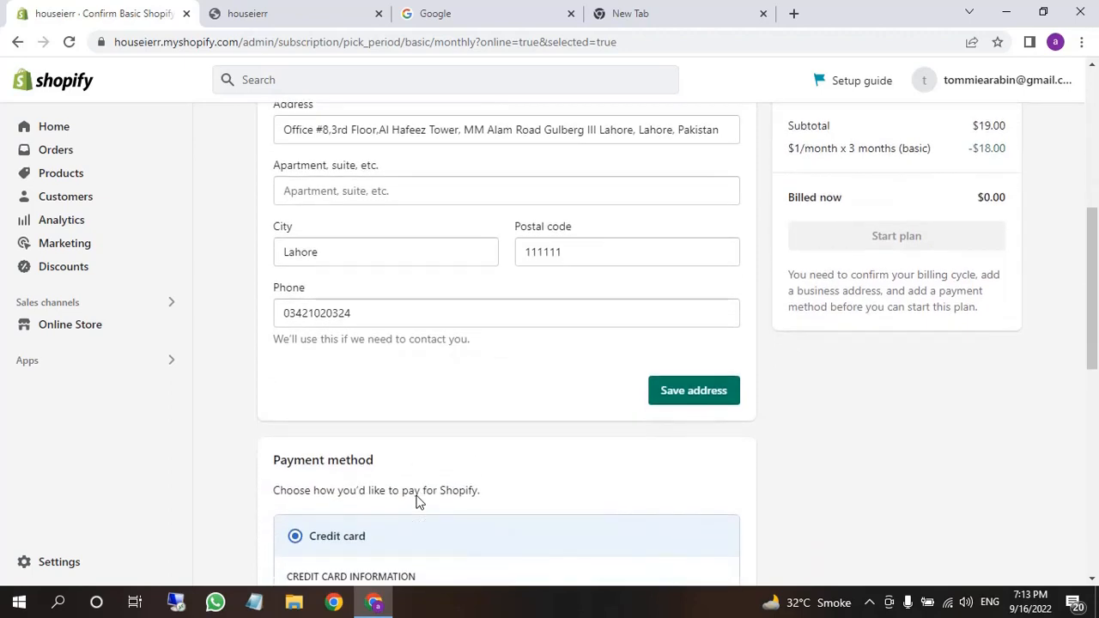
pyautogui.click(669, 388)
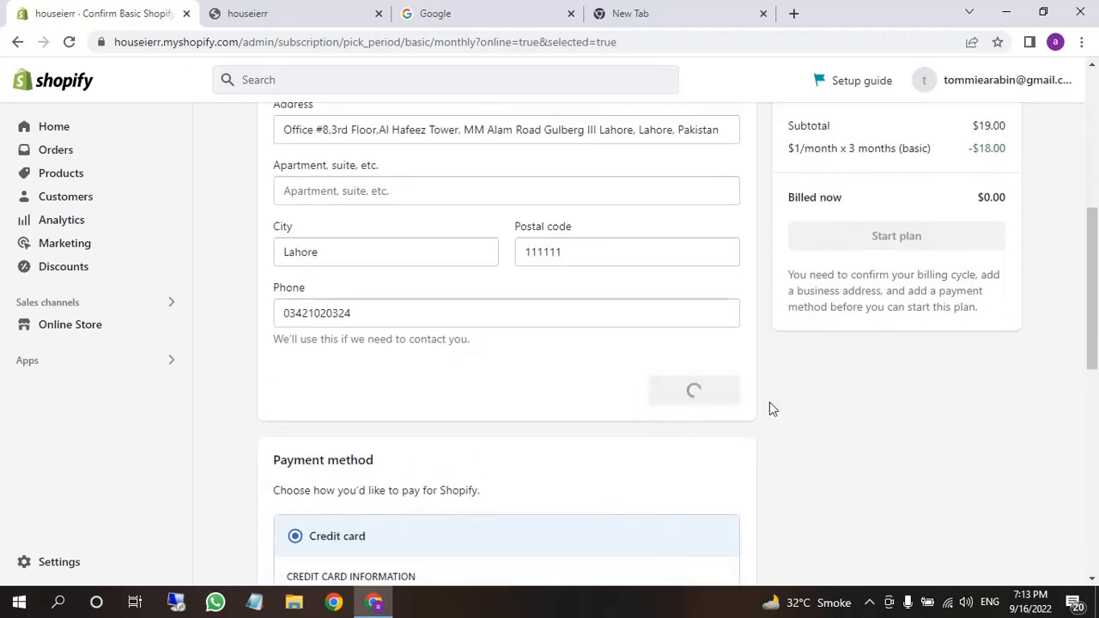
# Decline Chrome's save-address prompt and enter the Mastercard card number and expiry date
pyautogui.scroll(-2, 620, 444)
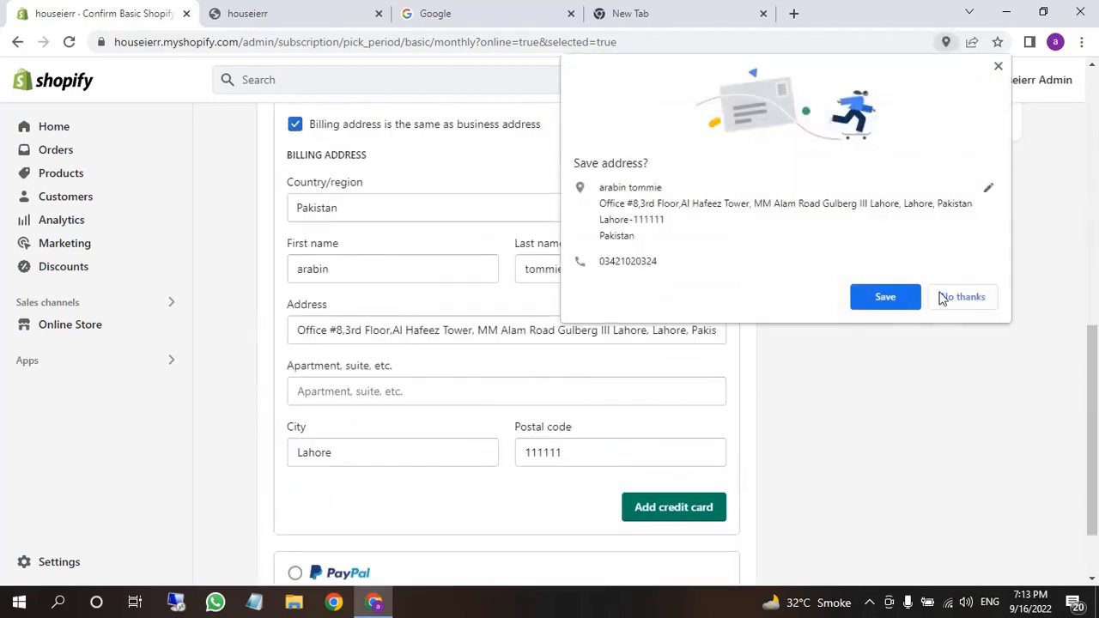
pyautogui.click(945, 298)
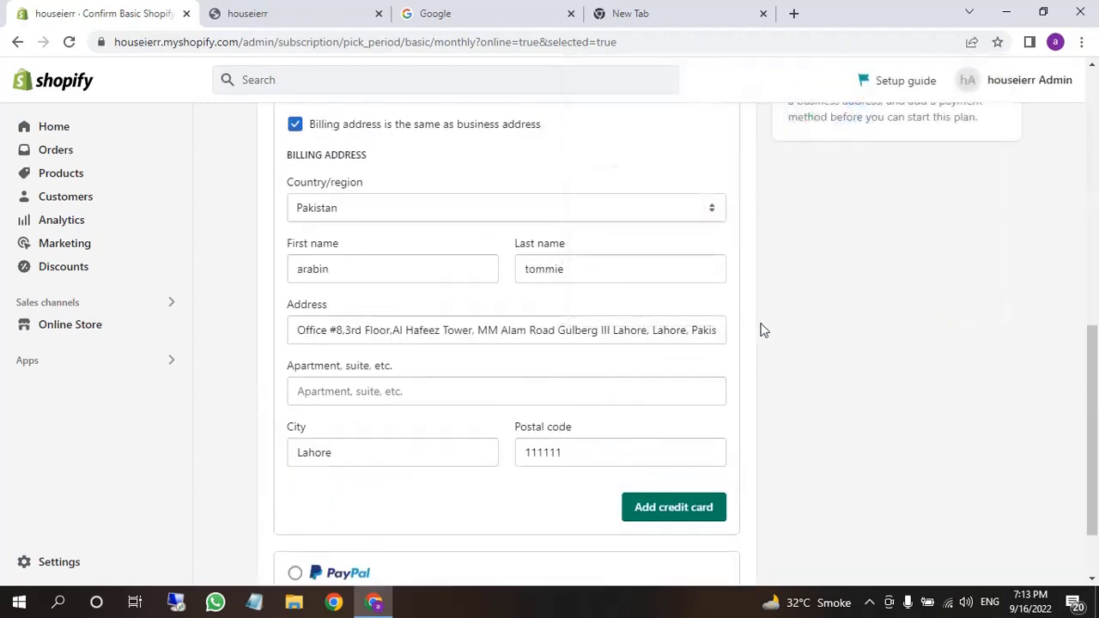
pyautogui.scroll(-2, 524, 388)
pyautogui.scroll(4, 495, 414)
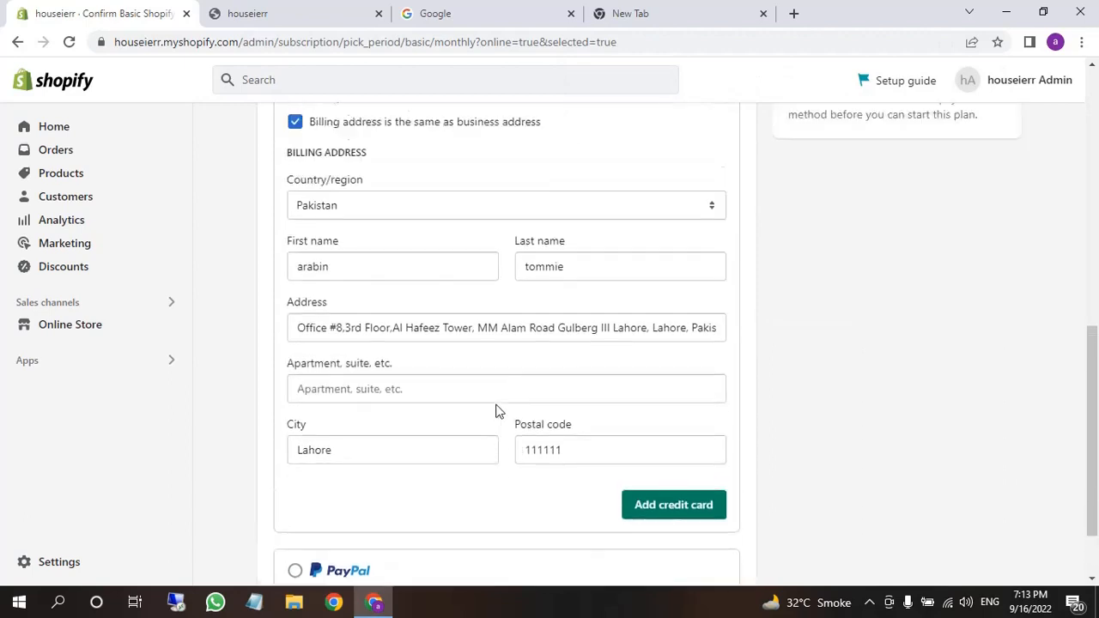
pyautogui.click(424, 269)
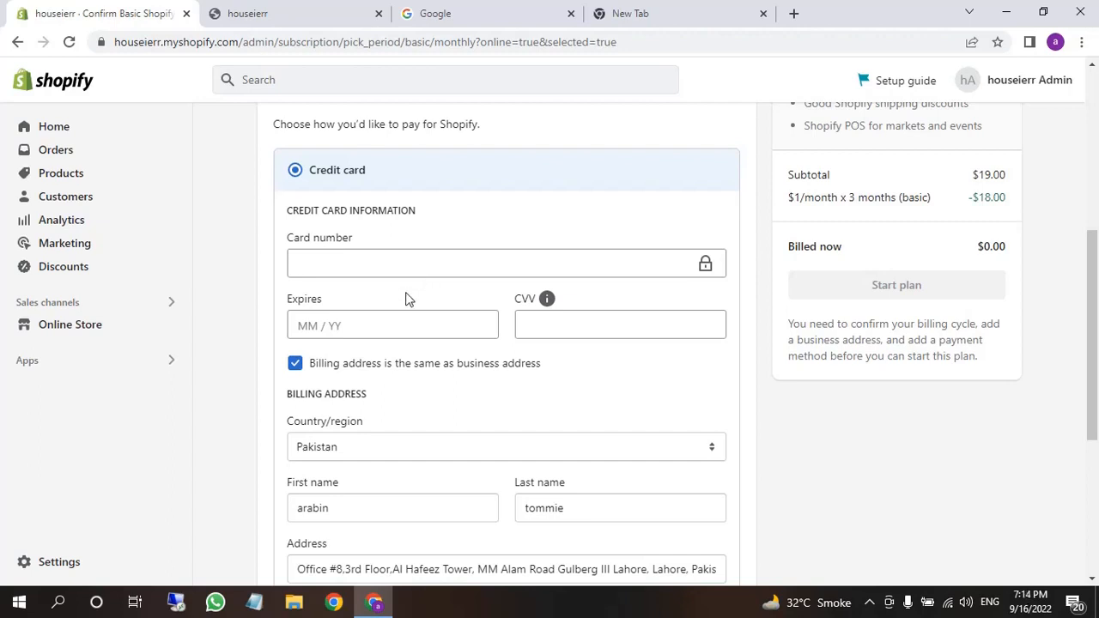
pyautogui.click(466, 328)
# Add the credit card and start the Basic plan subscription
pyautogui.scroll(-3, 487, 329)
pyautogui.scroll(-1, 486, 329)
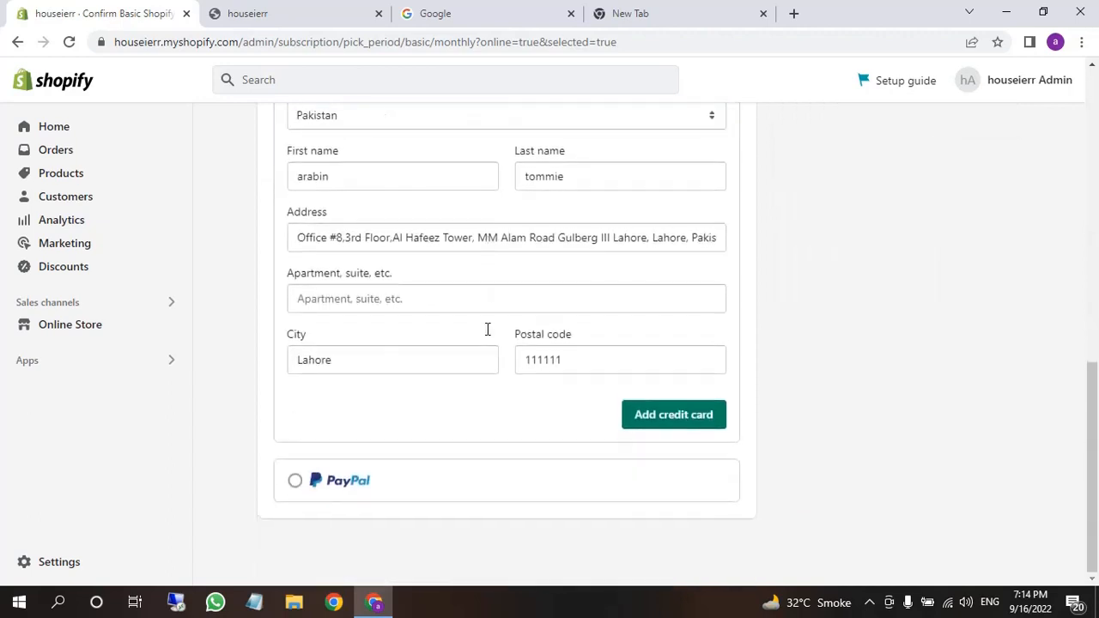
pyautogui.scroll(1, 487, 329)
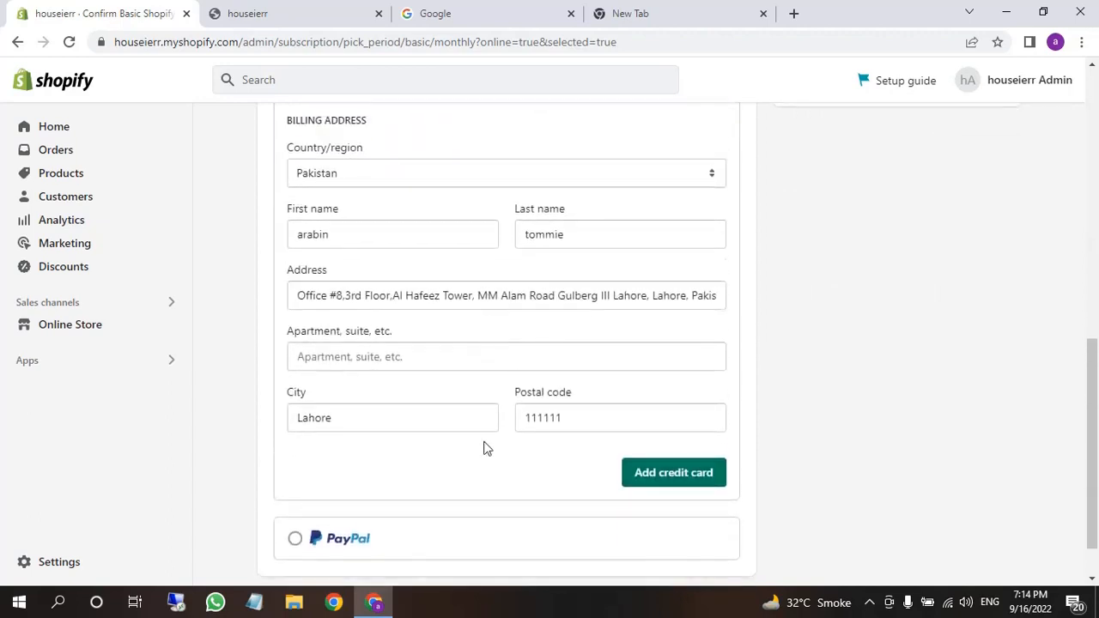
pyautogui.scroll(1, 483, 449)
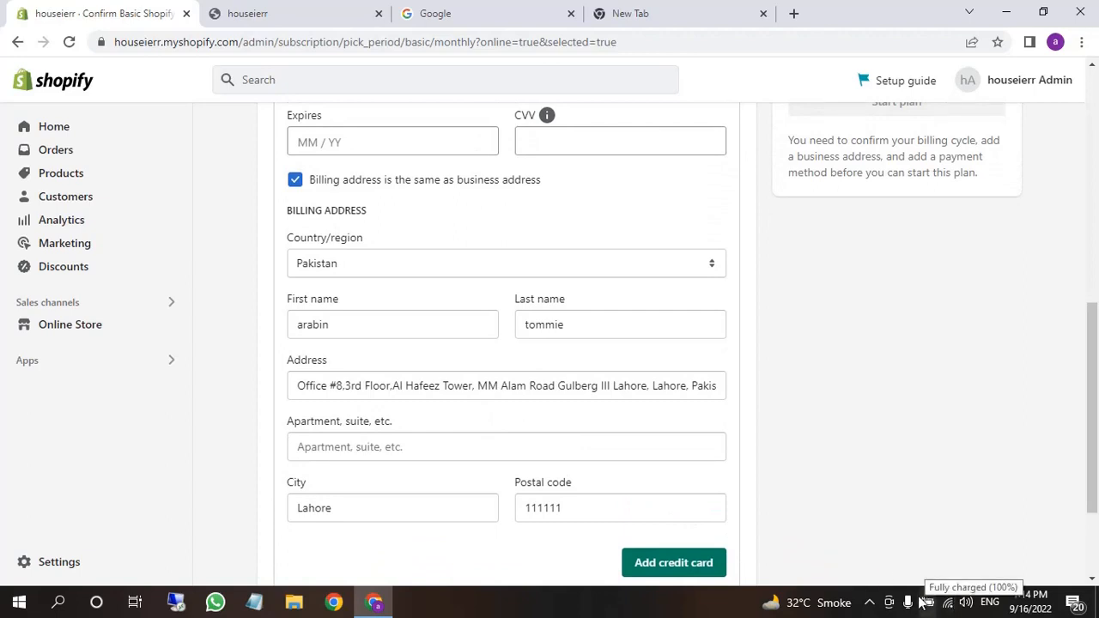
pyautogui.click(868, 602)
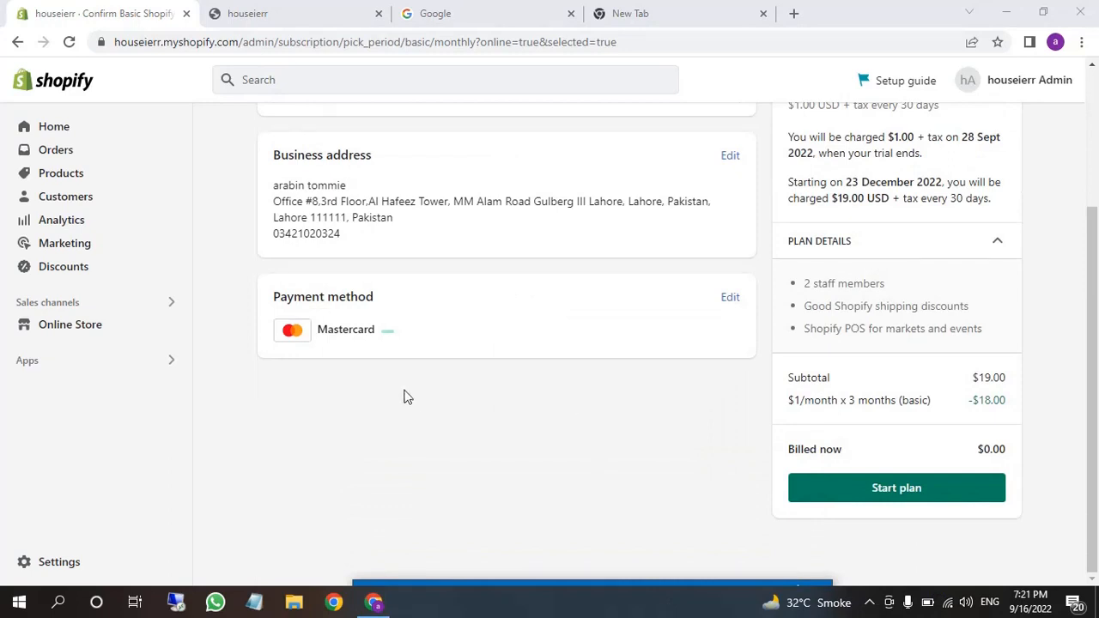
pyautogui.click(849, 492)
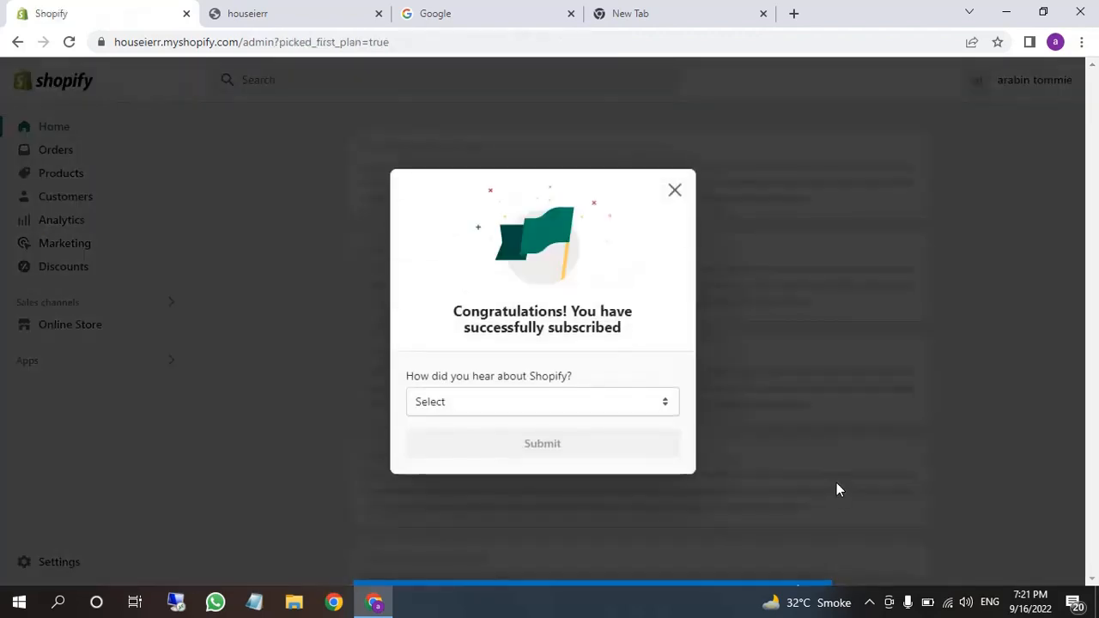
# Close the Basic plan congratulations popup
pyautogui.doubleClick(479, 314)
pyautogui.moveTo(479, 314); pyautogui.dragTo(584, 331)
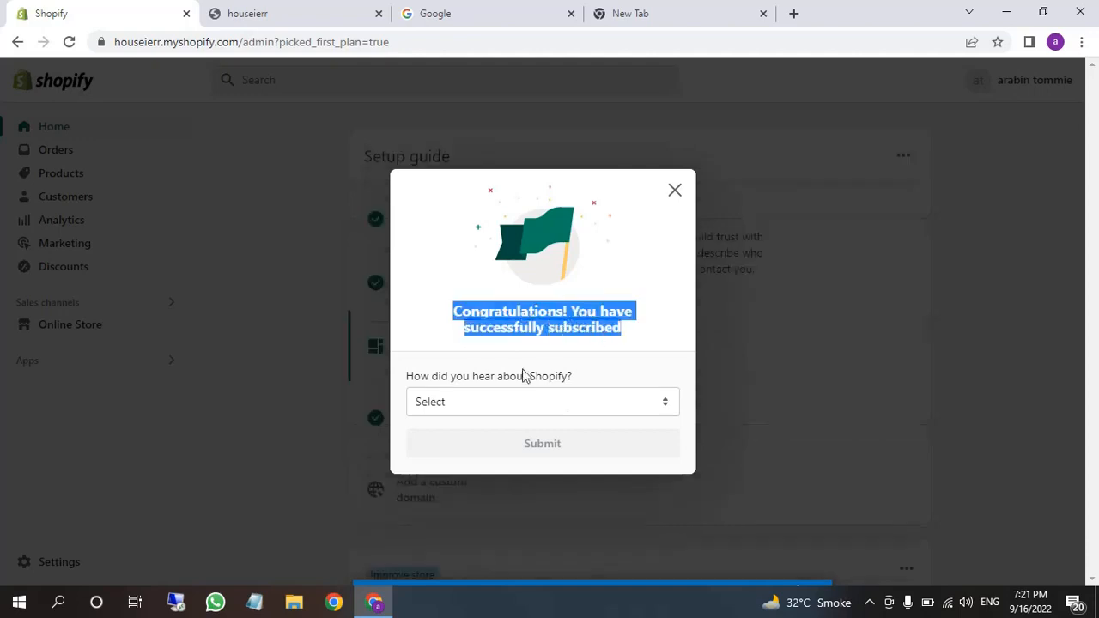
pyautogui.click(674, 193)
# Load the store's base URL, without /admin, in a new Incognito window, then minimize it
pyautogui.click(311, 49)
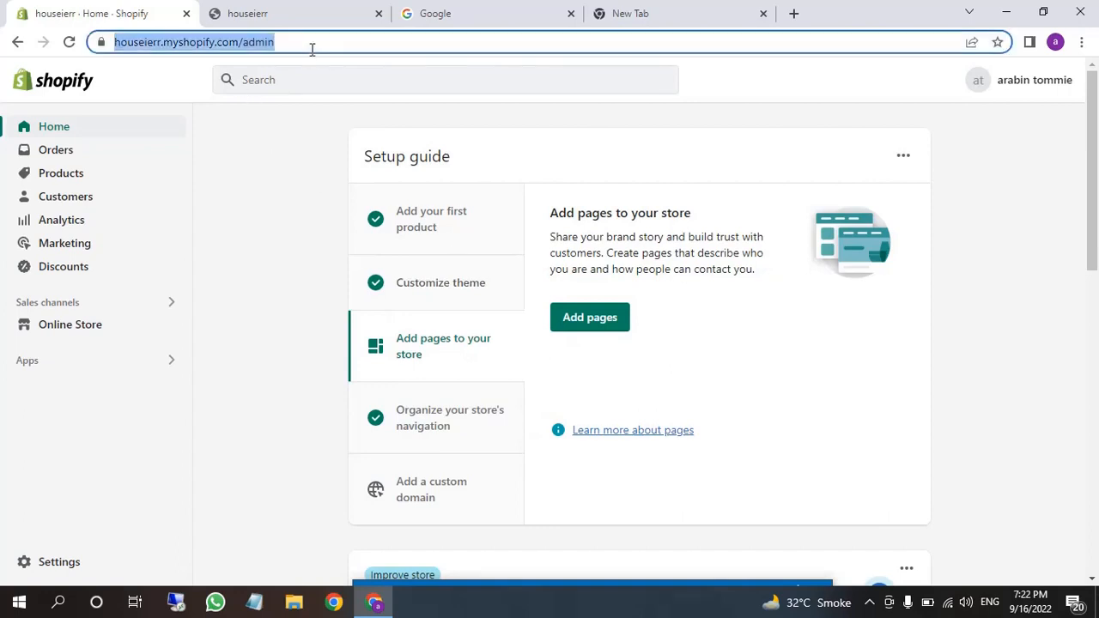
pyautogui.click(311, 49)
pyautogui.moveTo(276, 45); pyautogui.dragTo(77, 47)
pyautogui.hotkey('ctrl', 'c')
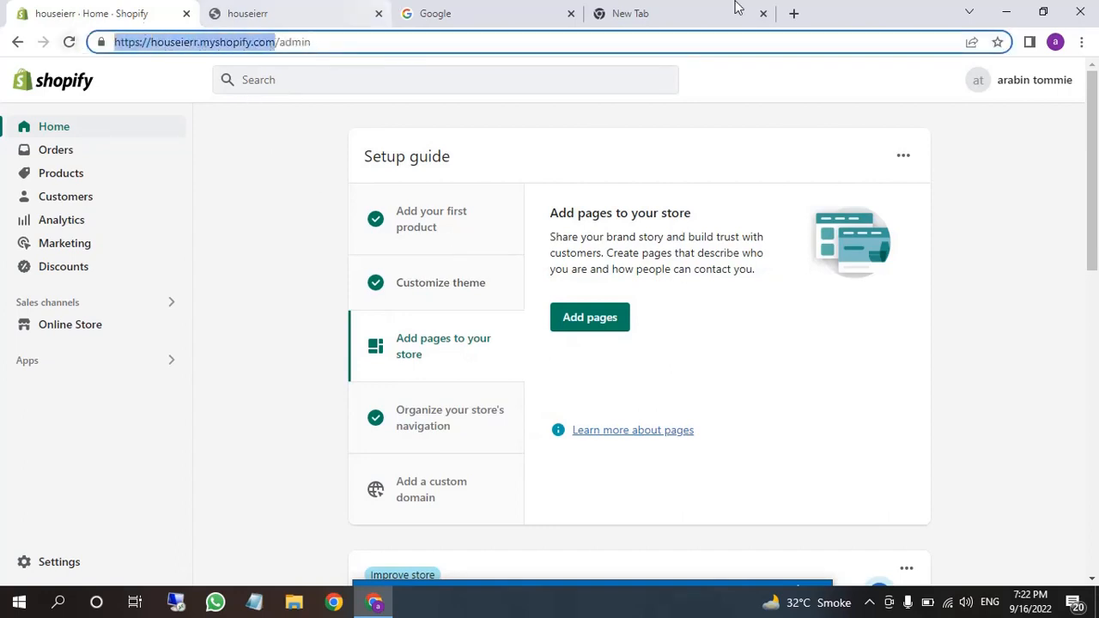
pyautogui.click(1080, 42)
pyautogui.click(979, 102)
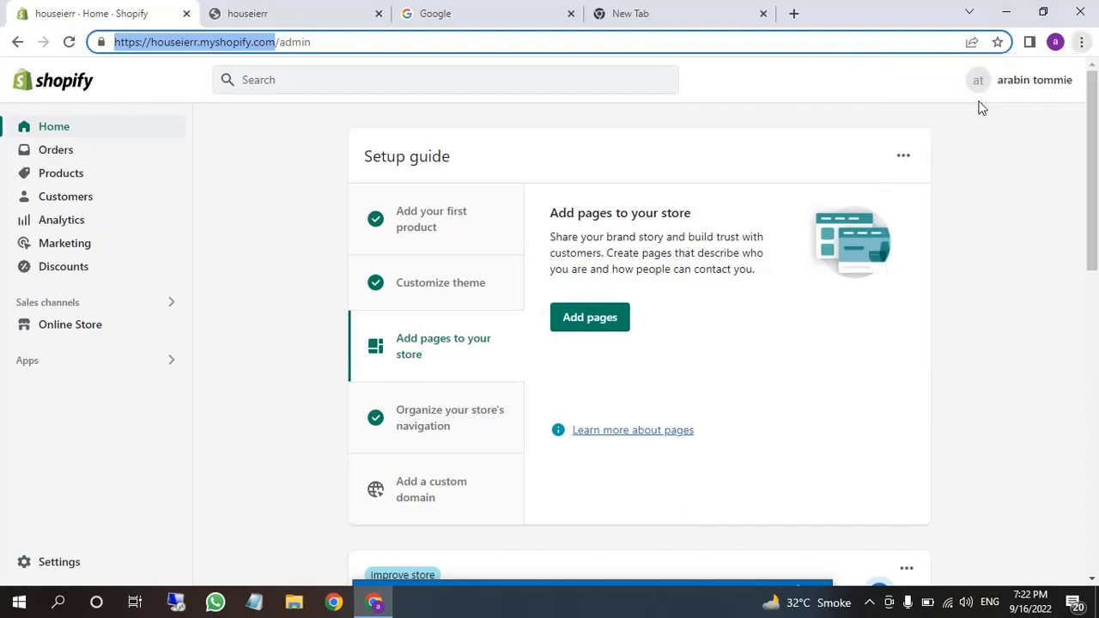
pyautogui.hotkey('ctrl', 'v')
pyautogui.press('Return')
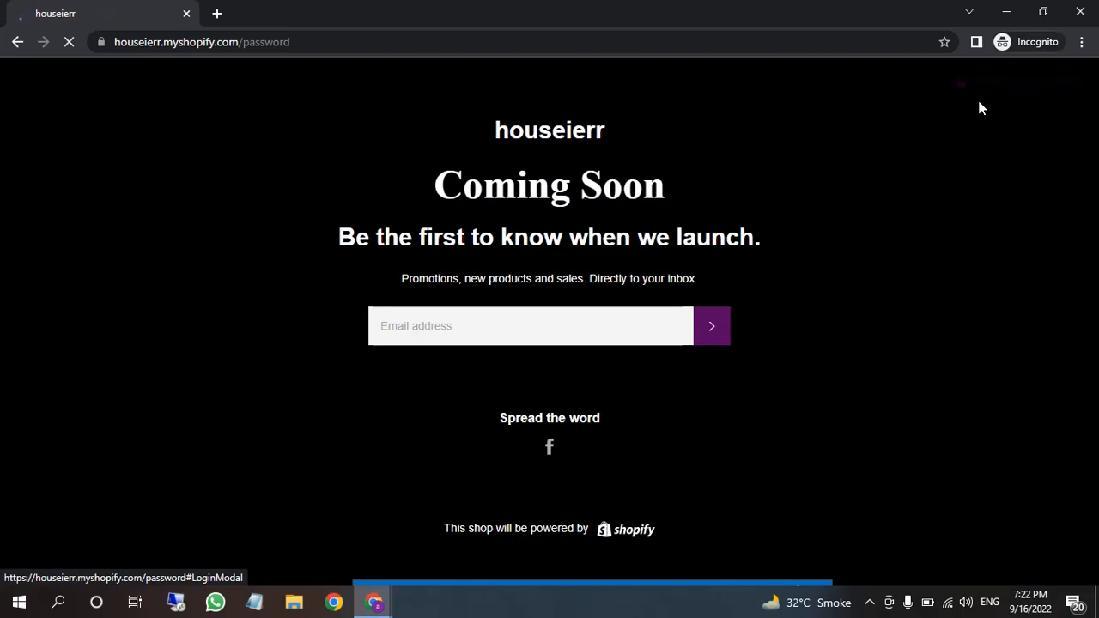
pyautogui.click(1007, 12)
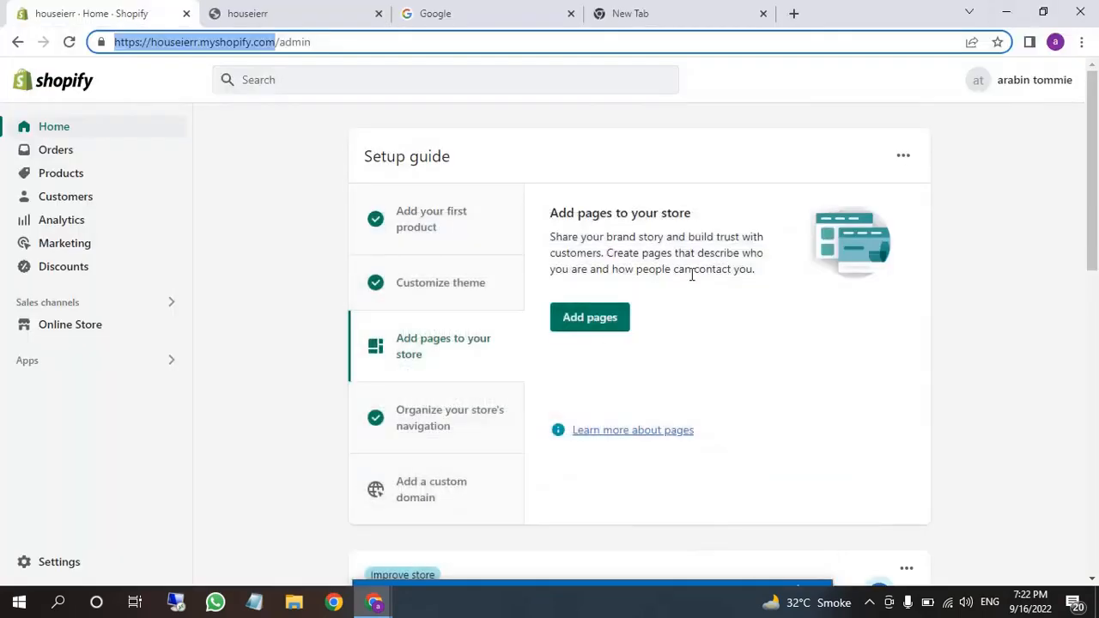
# Uncheck 'Restrict access to visitors with the password' in Online Store Preferences and save
pyautogui.click(74, 331)
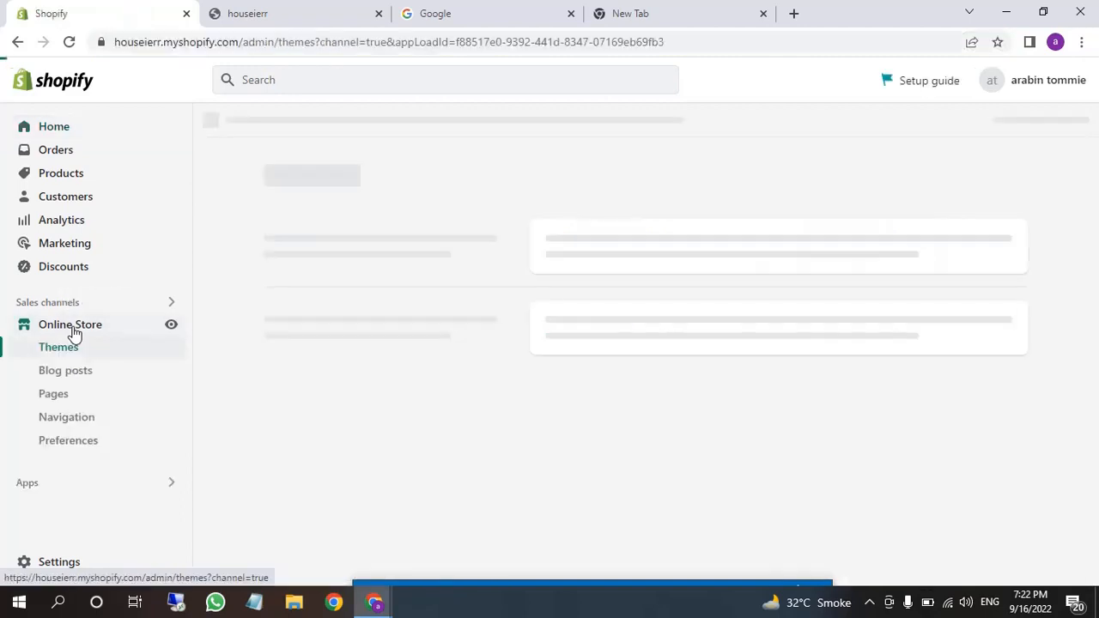
pyautogui.click(74, 444)
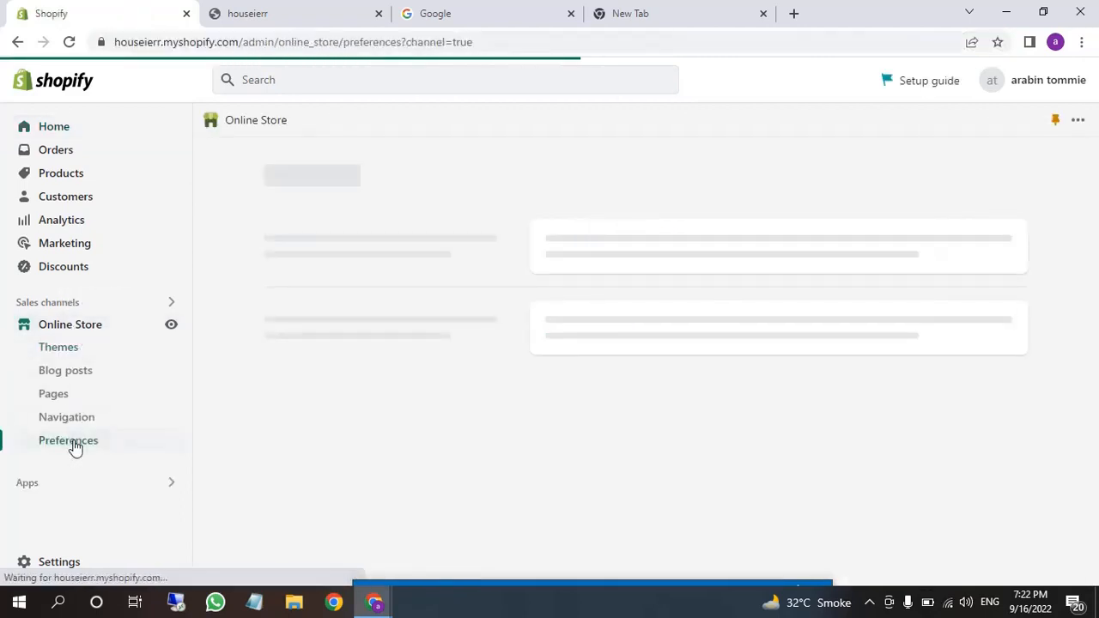
pyautogui.scroll(-1, 744, 461)
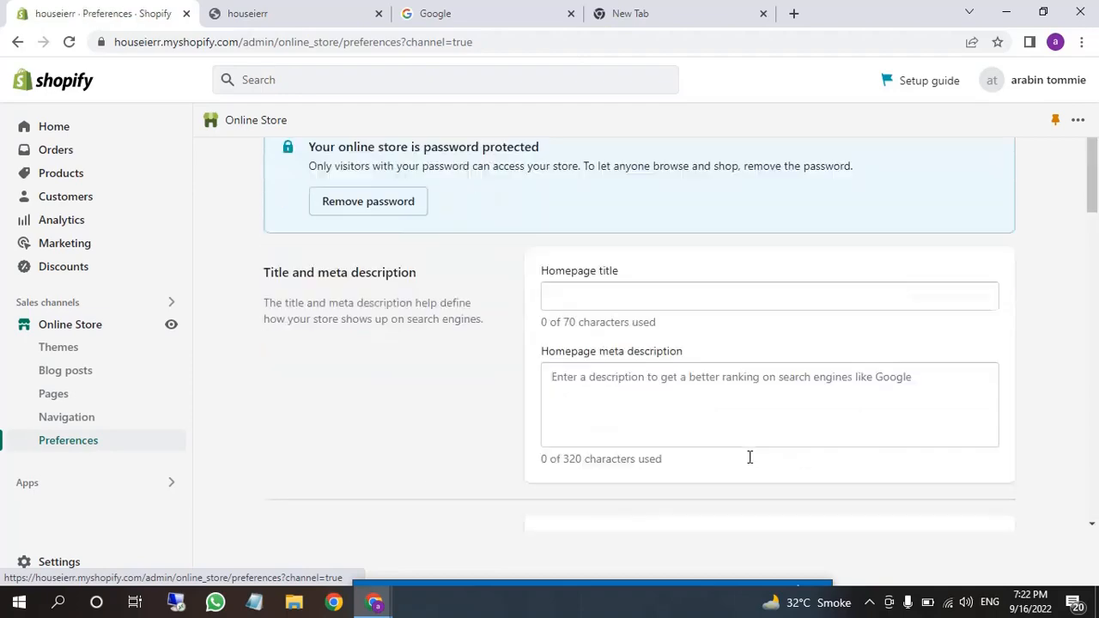
pyautogui.scroll(-14, 749, 456)
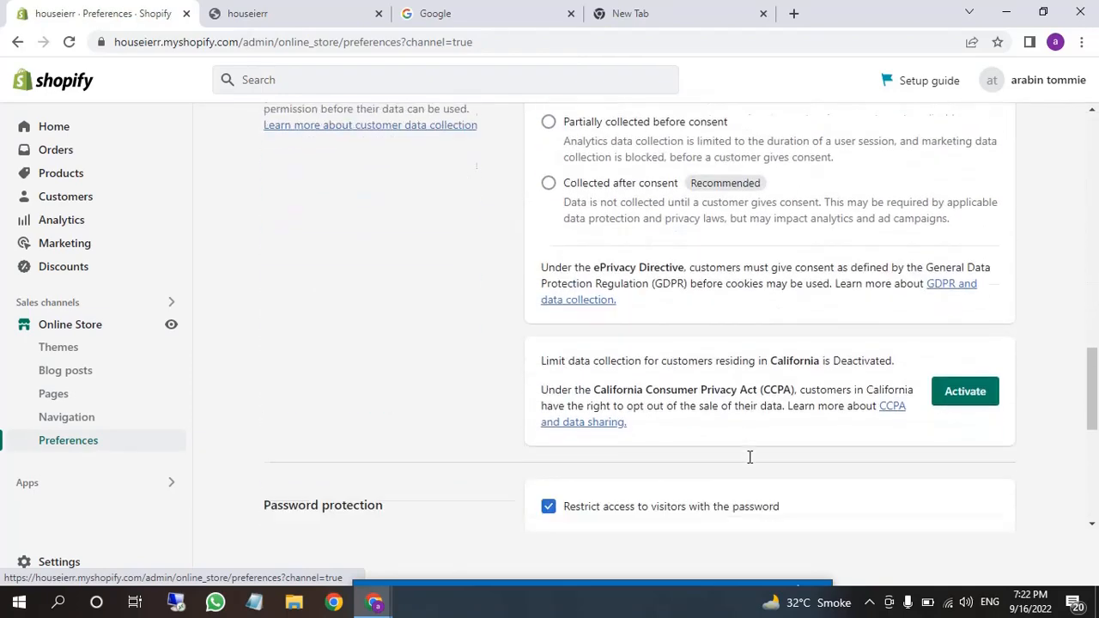
pyautogui.scroll(-5, 749, 457)
pyautogui.scroll(1, 711, 441)
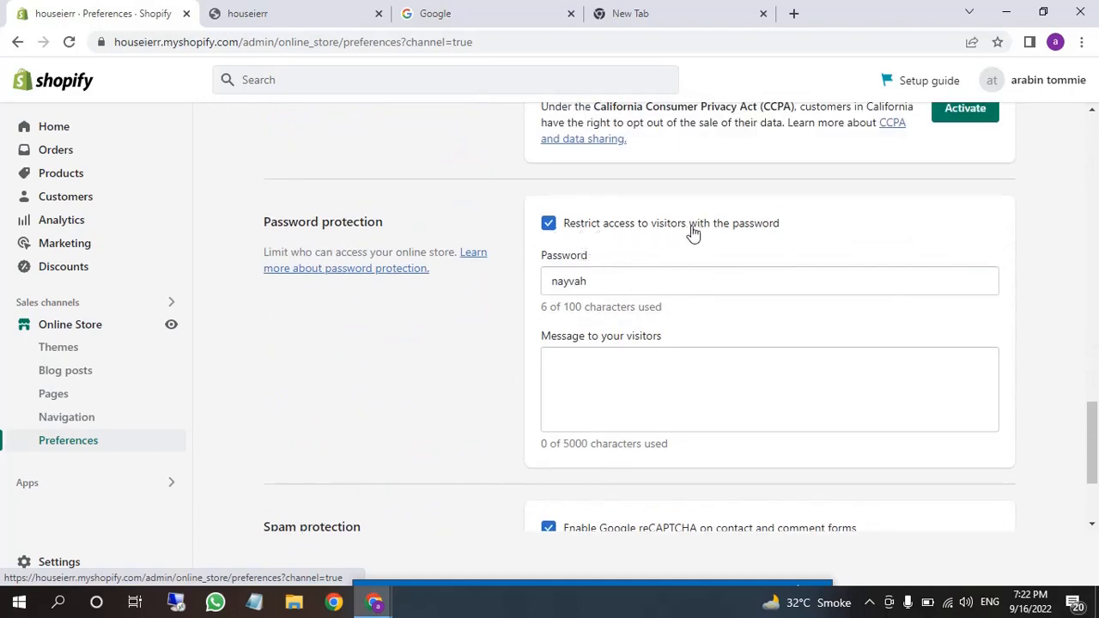
pyautogui.click(549, 225)
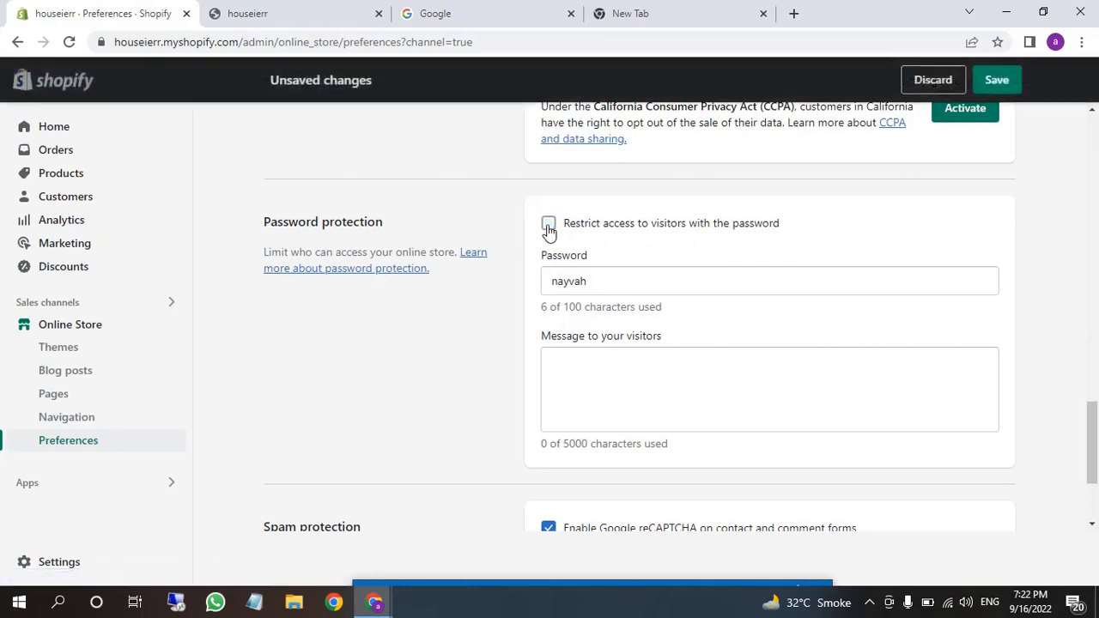
pyautogui.click(986, 89)
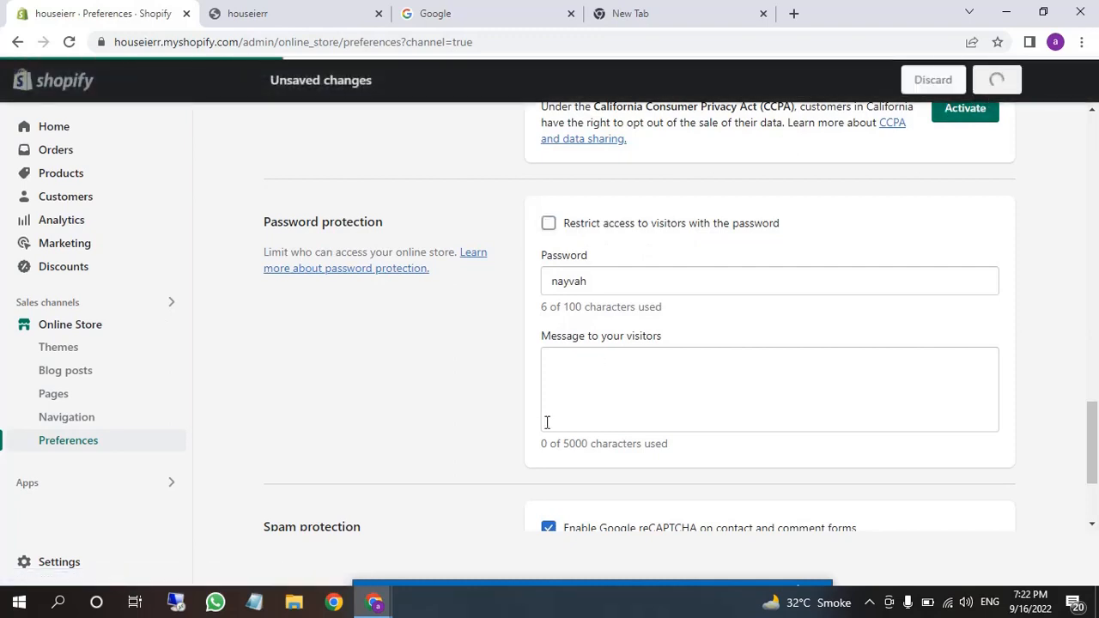
pyautogui.moveTo(374, 601)
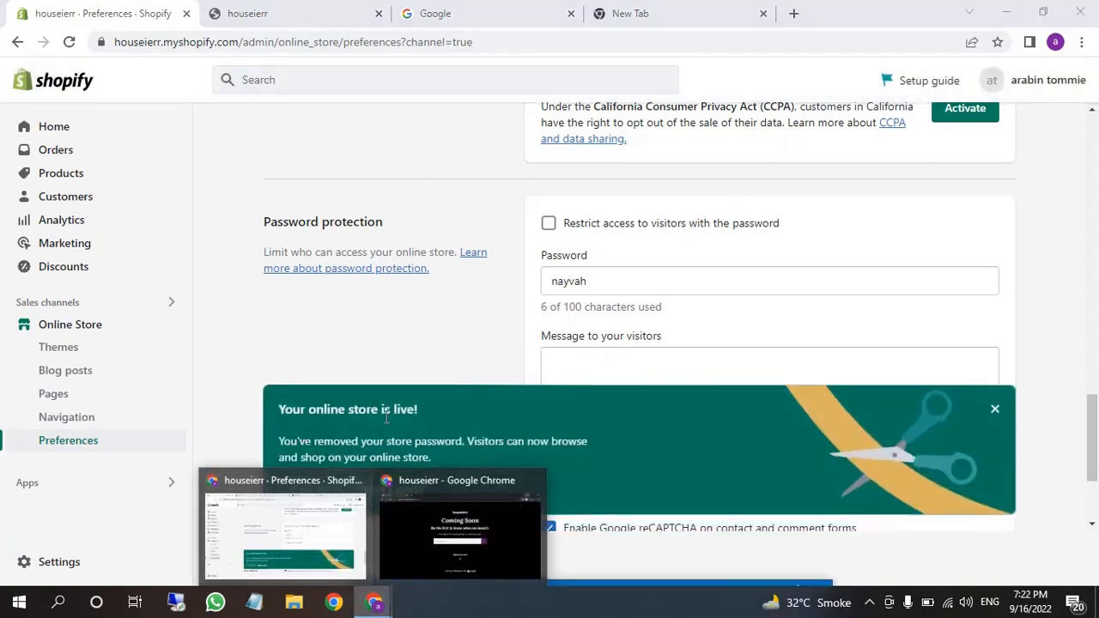
# In the Incognito window, remove /password from the store URL and load the storefront home page
pyautogui.click(394, 522)
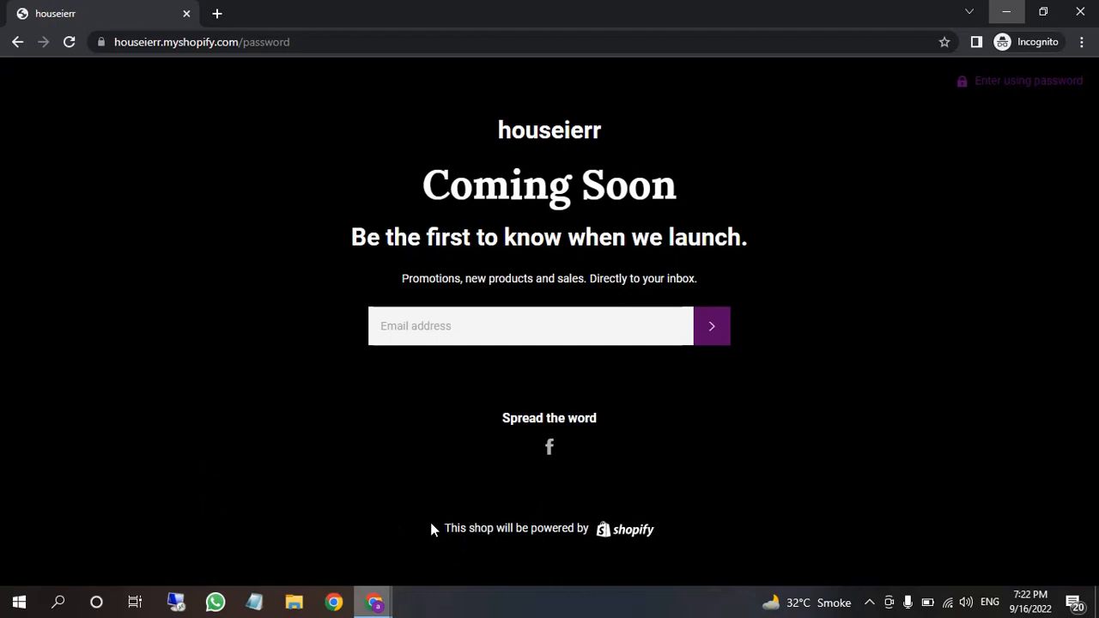
pyautogui.click(351, 43)
pyautogui.click(335, 42)
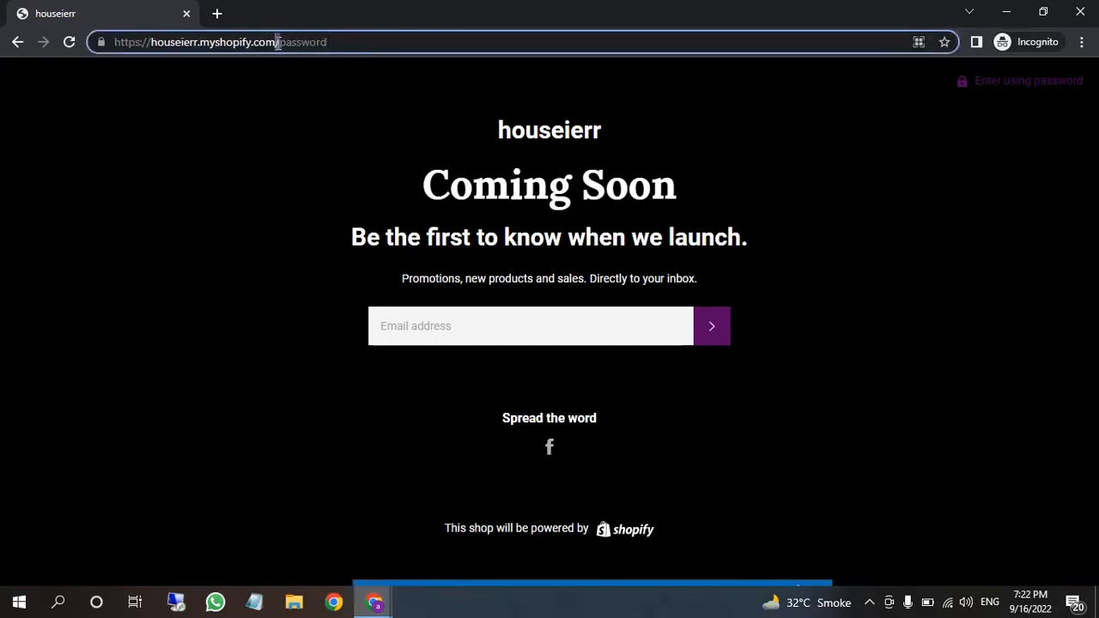
pyautogui.moveTo(275, 43); pyautogui.dragTo(522, 43)
pyautogui.press('BackSpace')
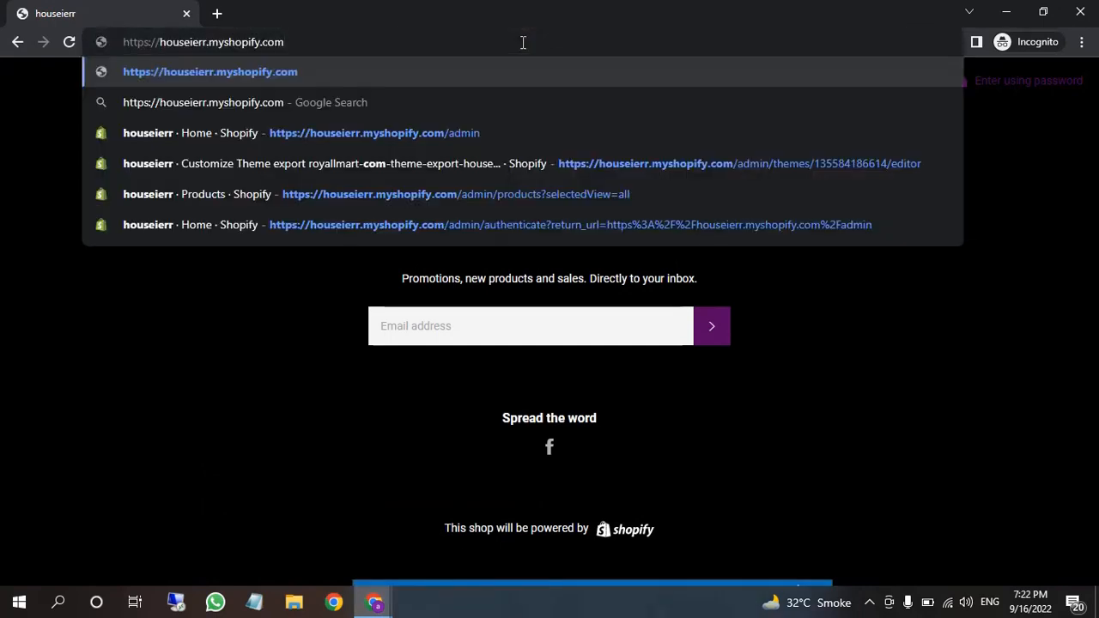
pyautogui.press('Return')
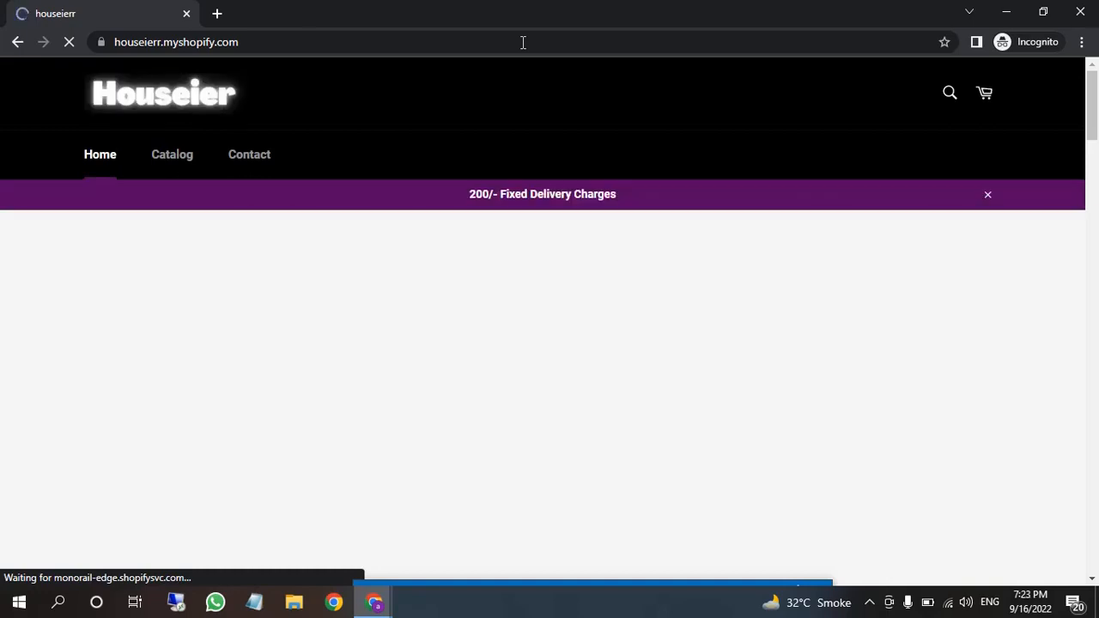
# Open the 250ml garlic ginger chopper product page from the storefront
pyautogui.scroll(-3, 367, 304)
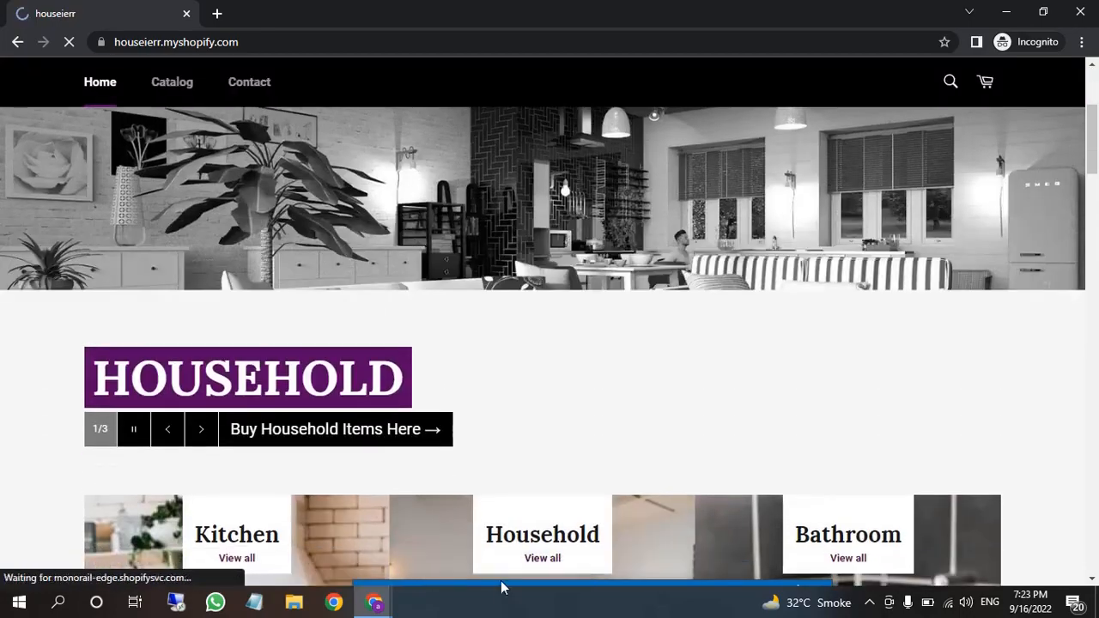
pyautogui.moveTo(499, 585); pyautogui.dragTo(596, 617)
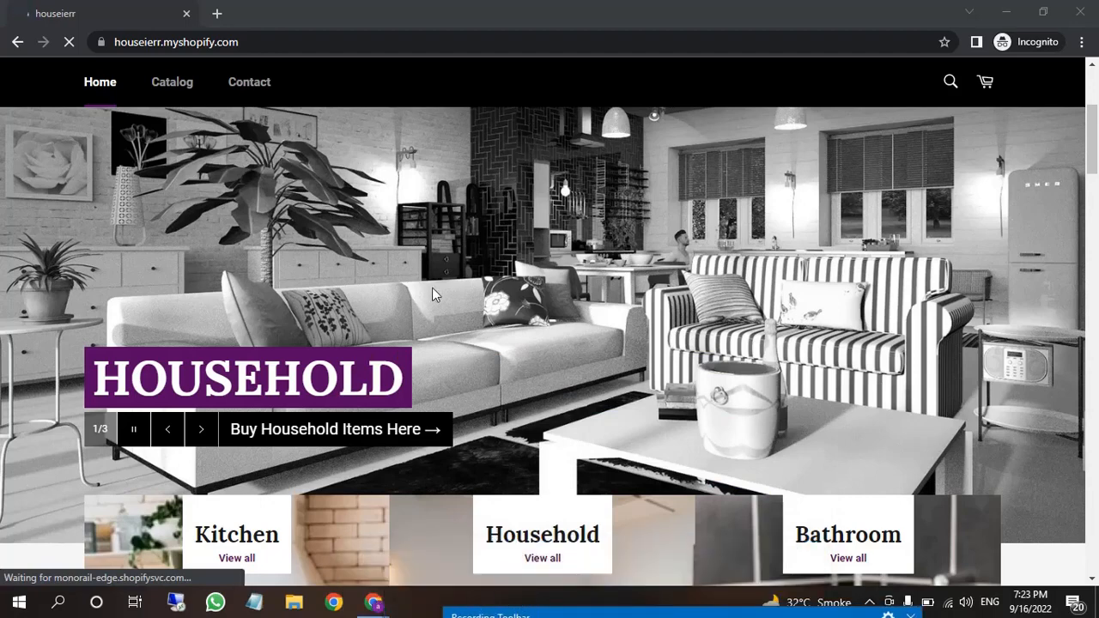
pyautogui.scroll(-9, 432, 288)
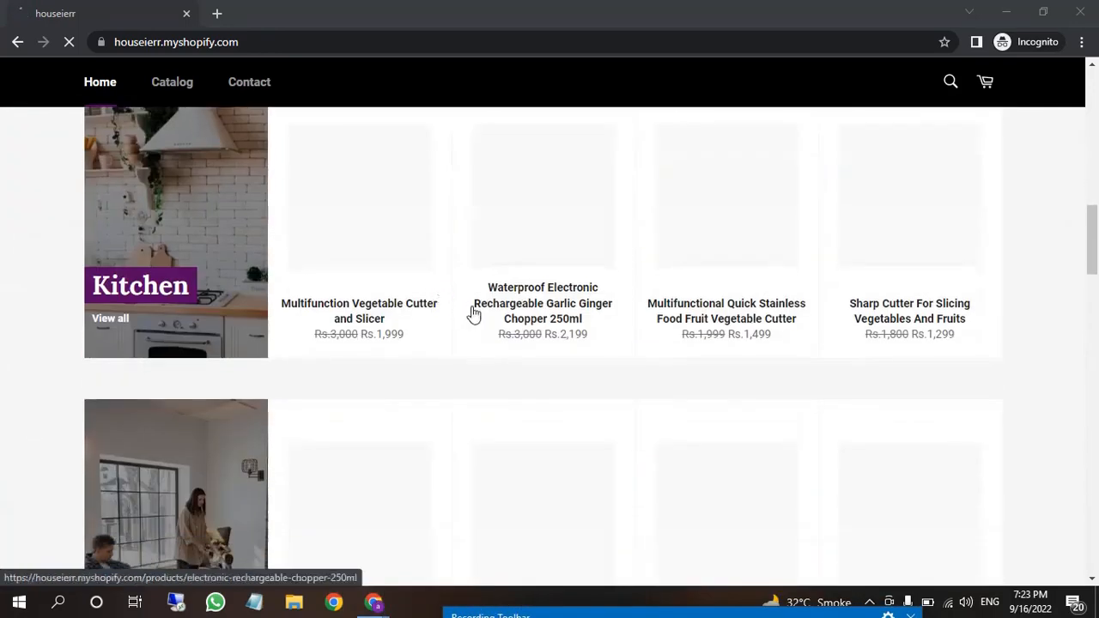
pyautogui.moveTo(456, 331)
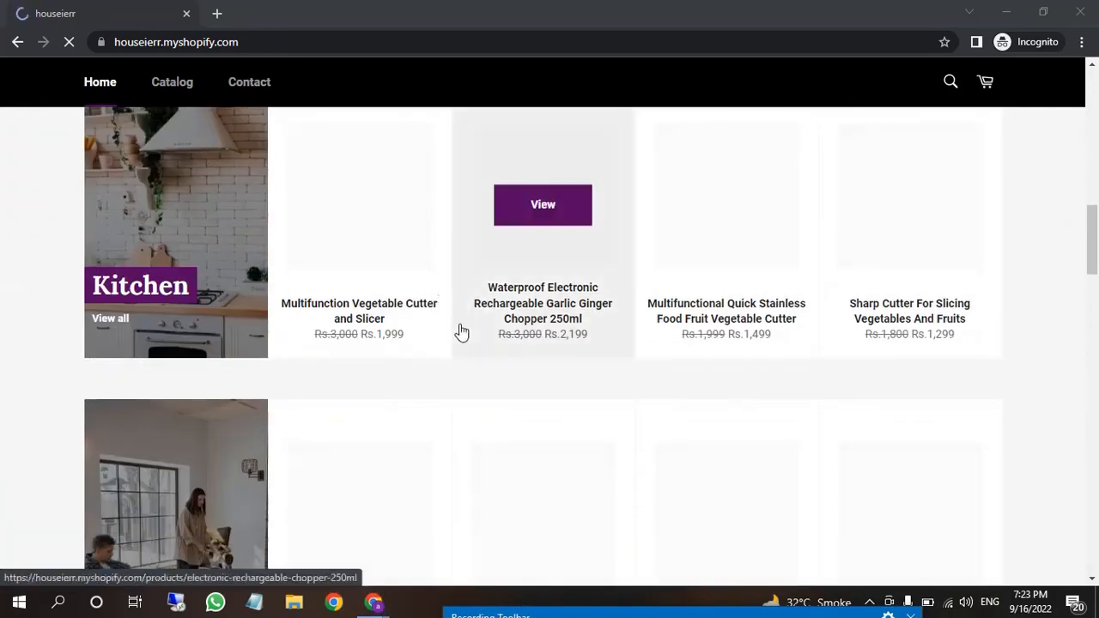
pyautogui.click(539, 344)
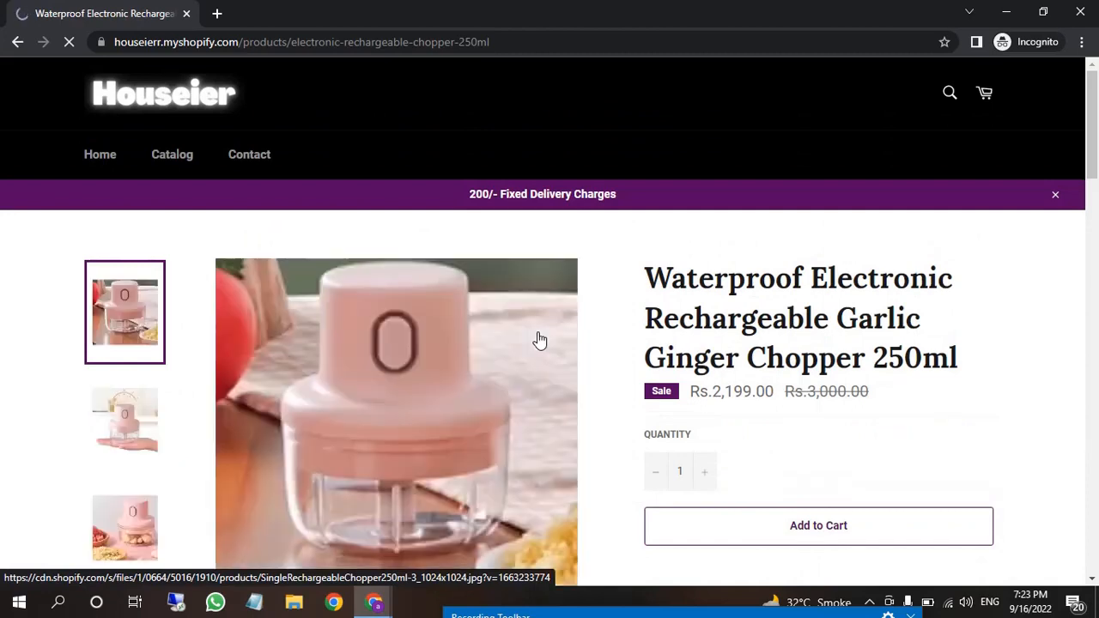
pyautogui.scroll(-2, 797, 303)
pyautogui.scroll(-1, 797, 303)
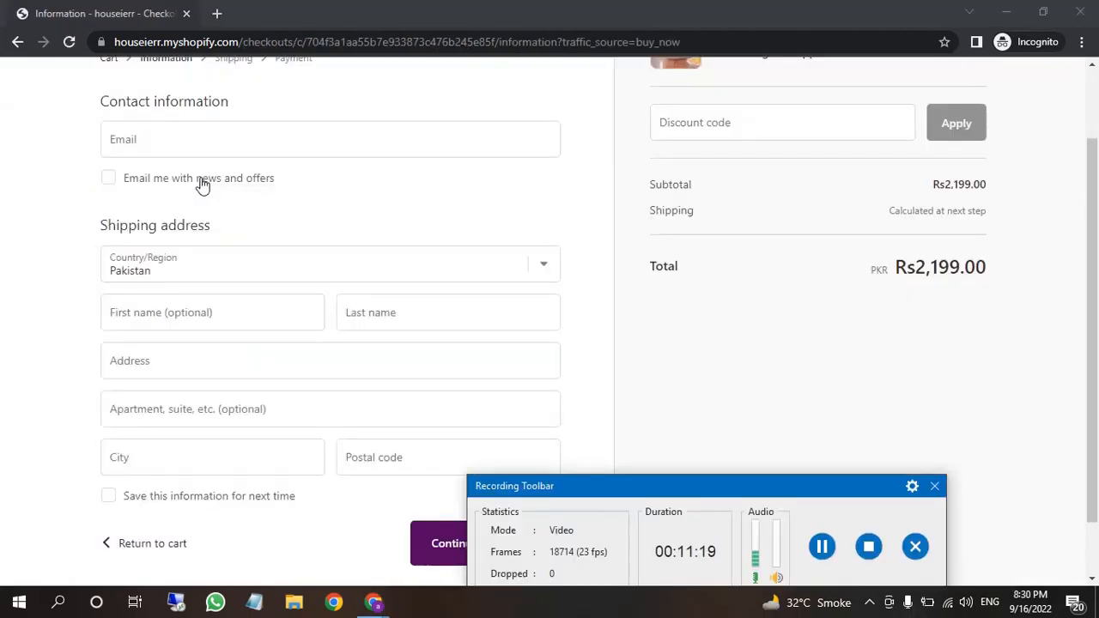
# Enter a Gmail contact email and the customer's first and last name from saved suggestions
pyautogui.click(196, 144)
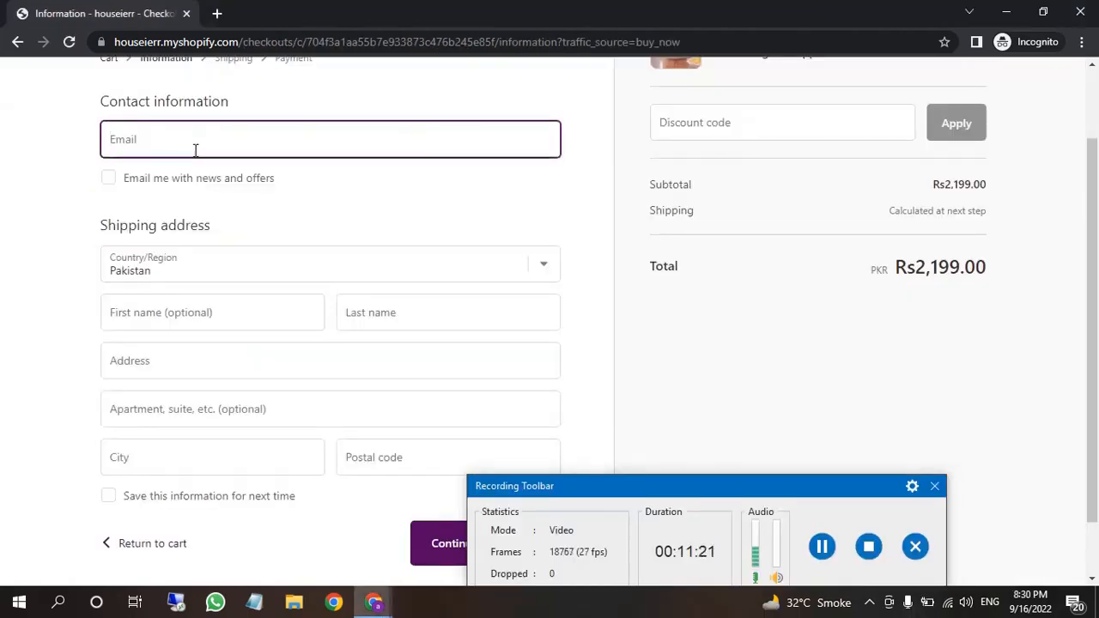
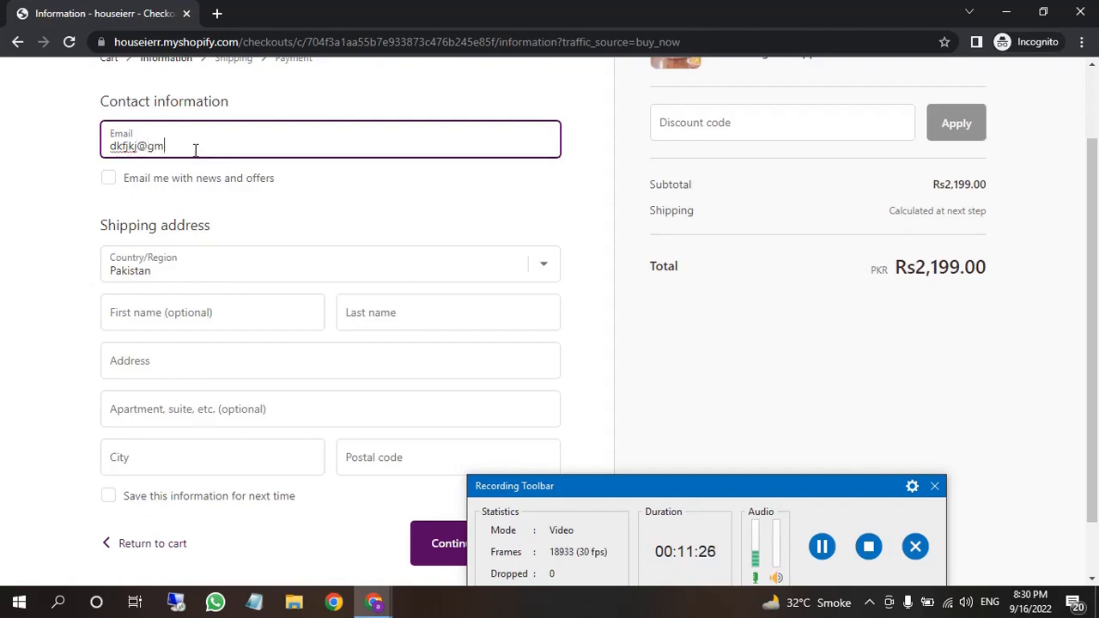
pyautogui.click(239, 301)
pyautogui.write('Amir')
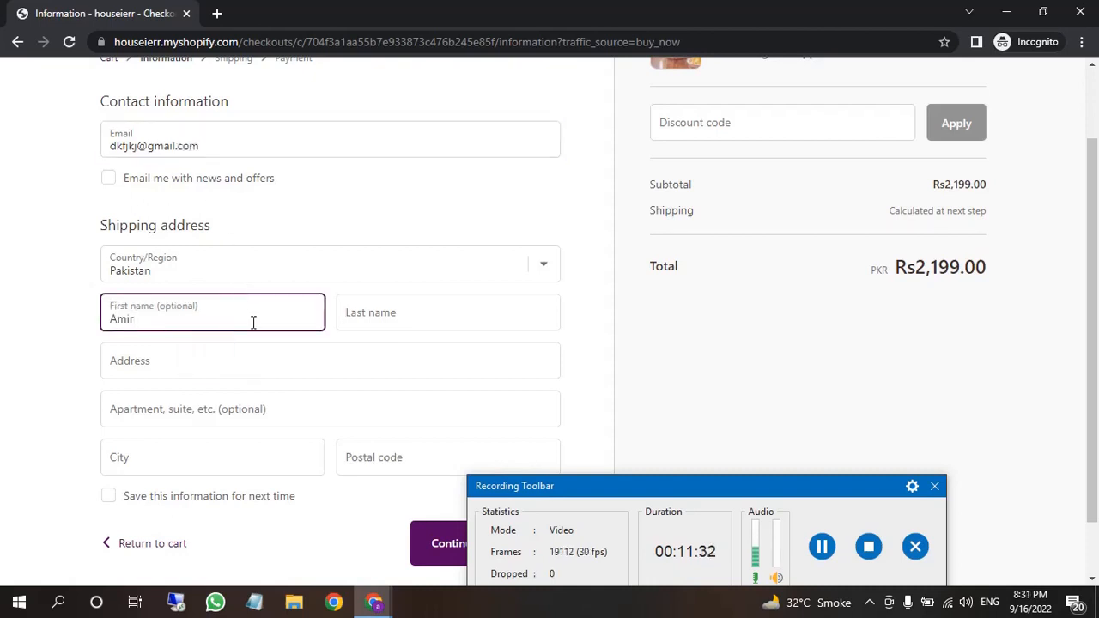
pyautogui.click(397, 313)
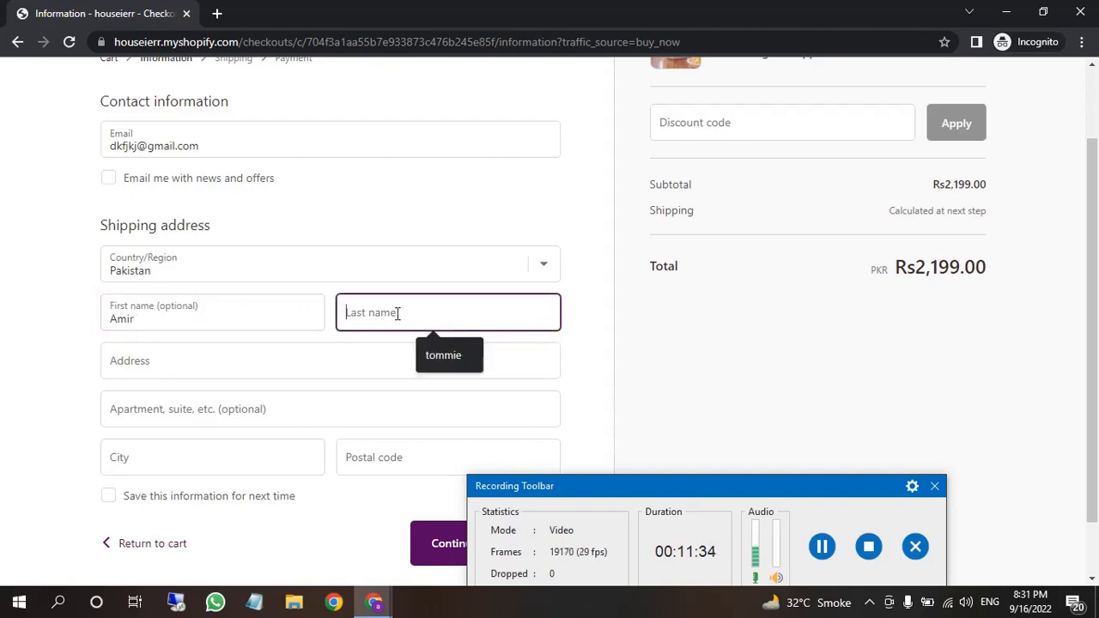
pyautogui.click(443, 355)
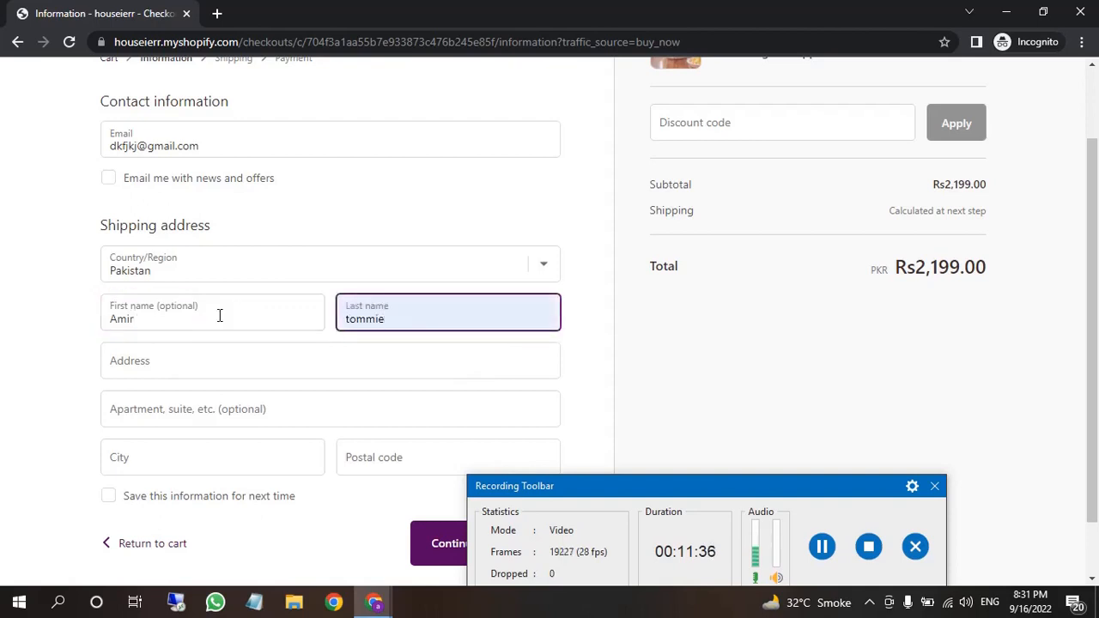
pyautogui.click(196, 319)
pyautogui.doubleClick(127, 309)
pyautogui.press('BackSpace')
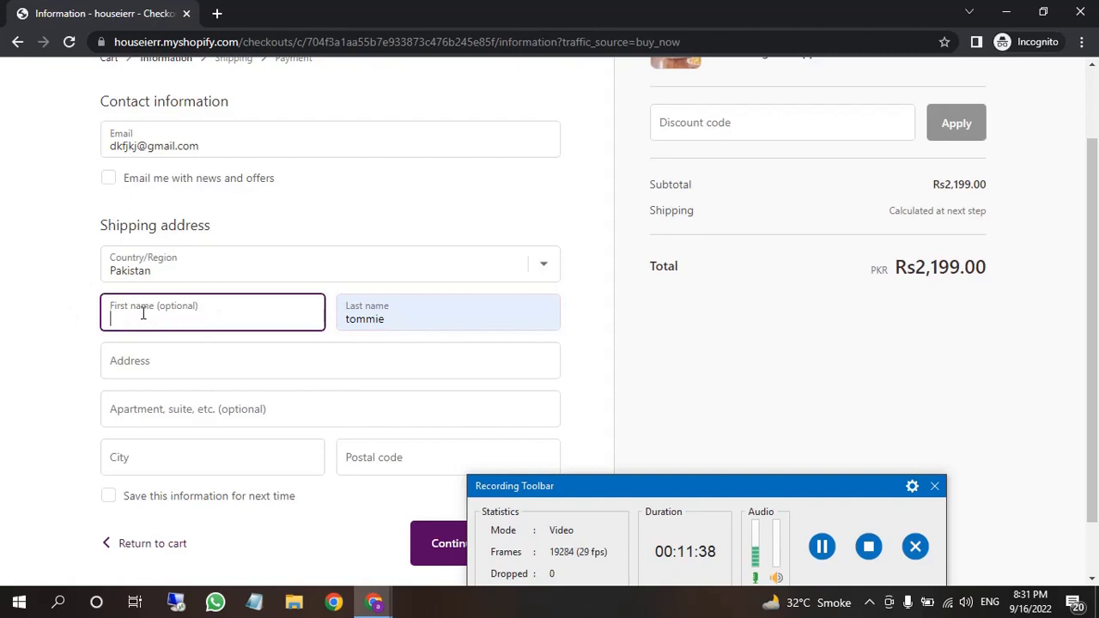
pyautogui.click(202, 352)
# Fill in a street address, city Lahore and postal code 111111 for shipping
pyautogui.click(175, 359)
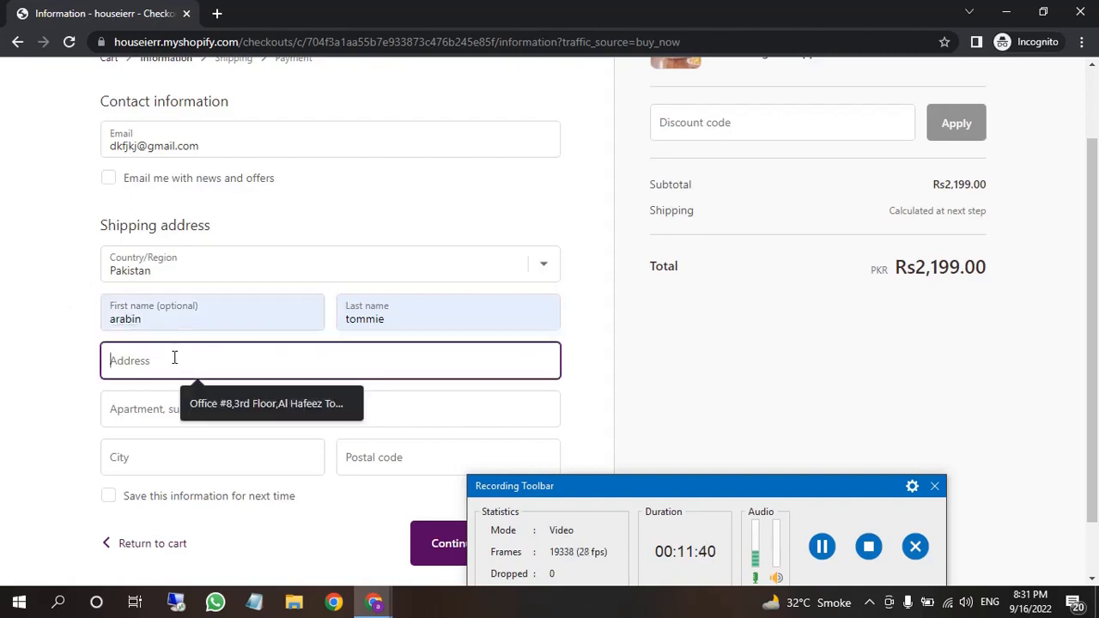
pyautogui.write('ksdjdsijd sjdnksj skdjk')
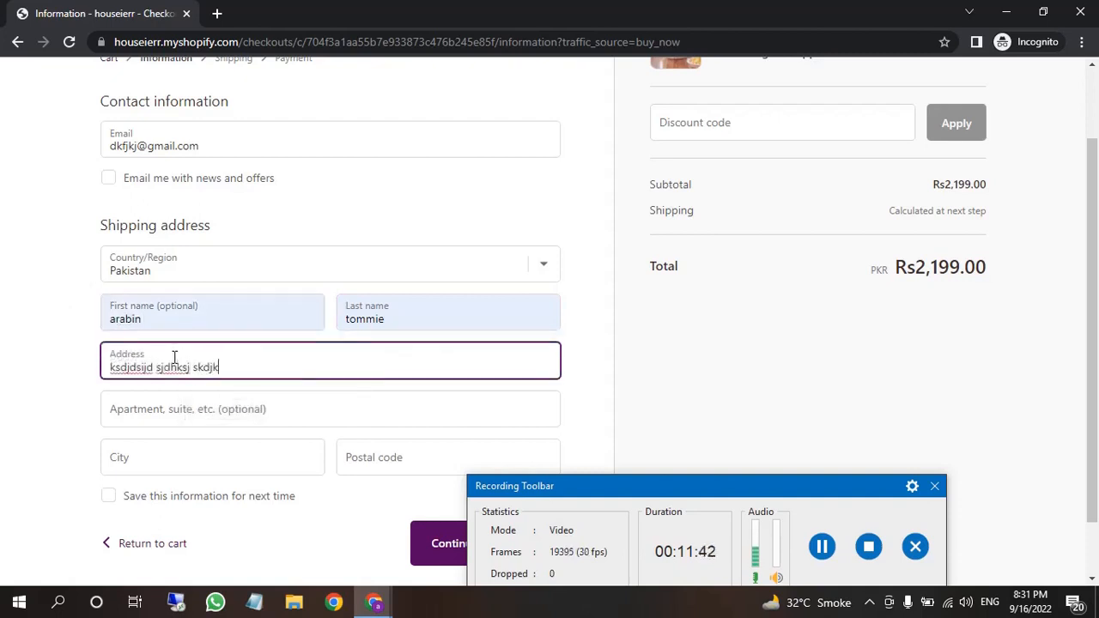
pyautogui.click(173, 460)
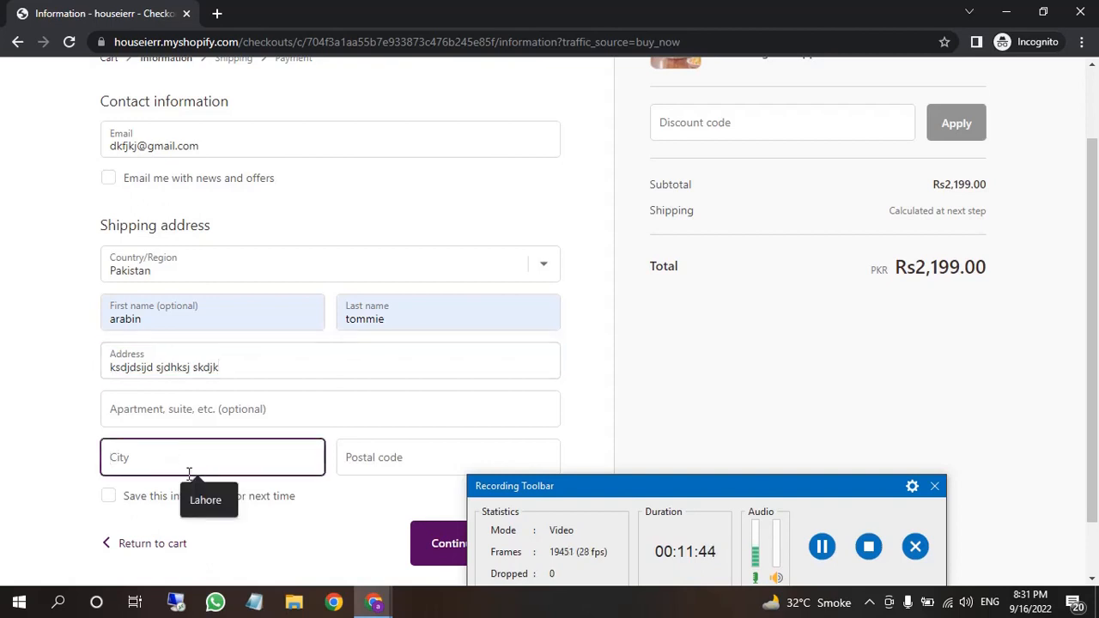
pyautogui.click(204, 500)
pyautogui.click(391, 458)
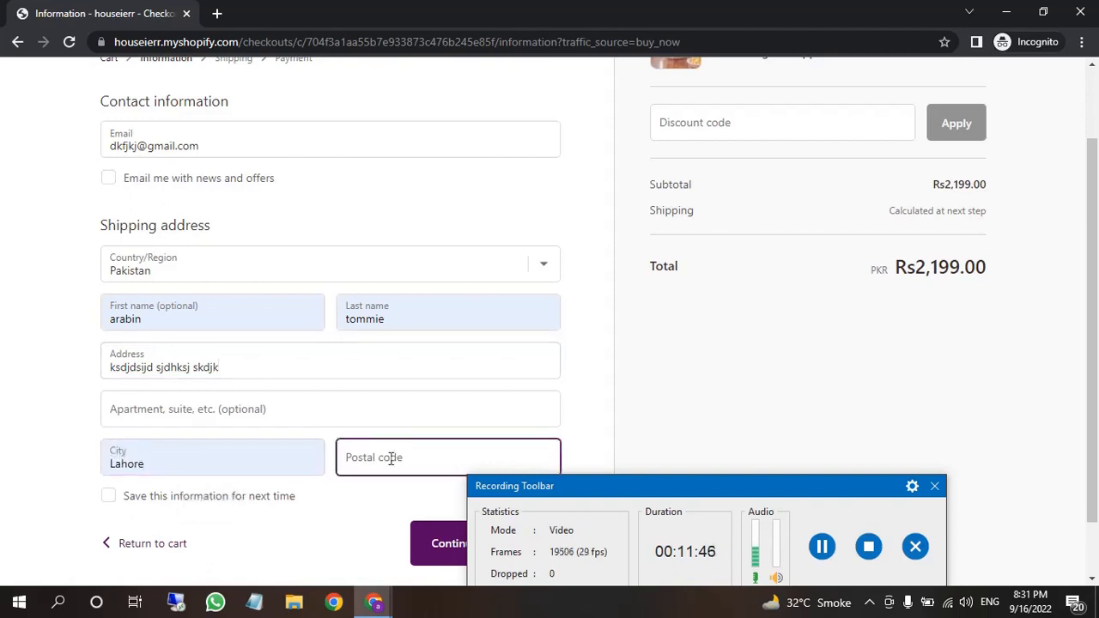
pyautogui.write('111111')
pyautogui.scroll(-1, 391, 459)
pyautogui.click(390, 459)
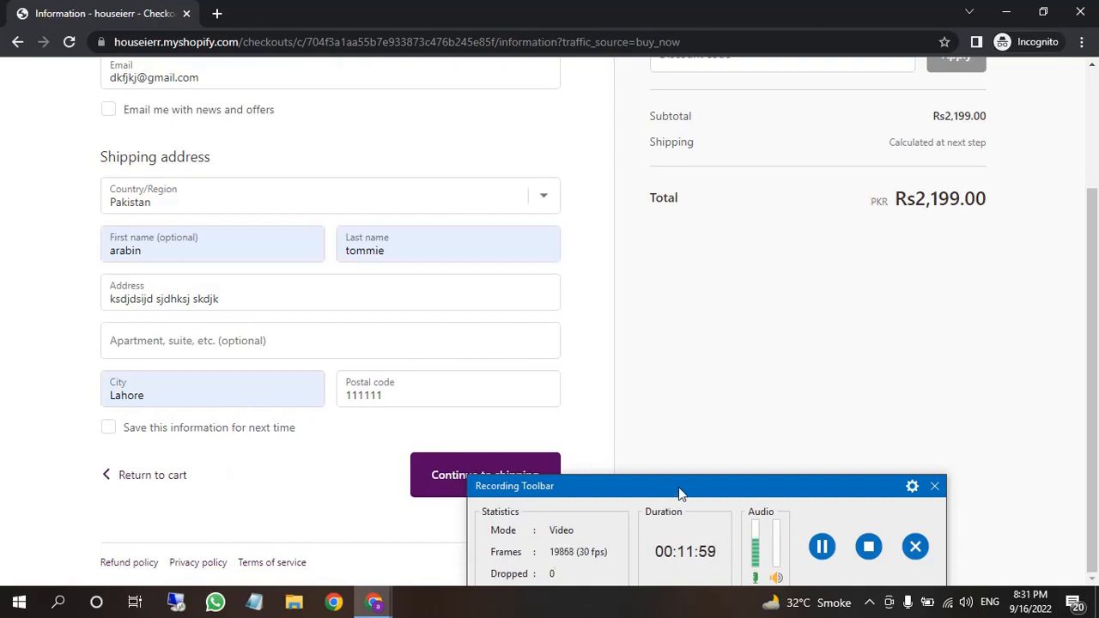
pyautogui.moveTo(678, 489); pyautogui.dragTo(558, 613)
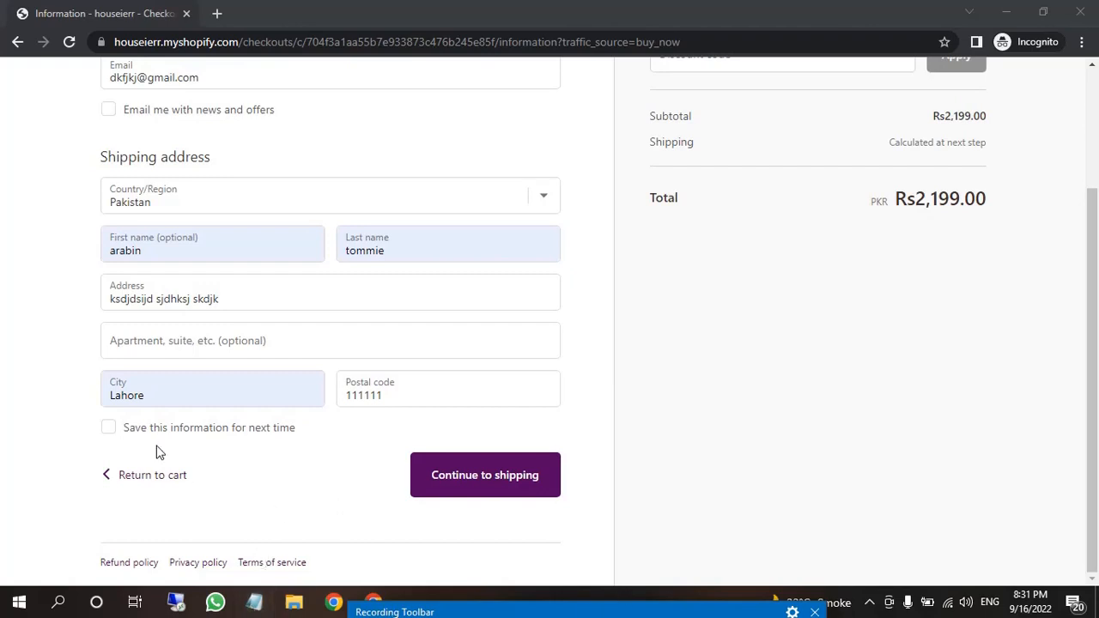
pyautogui.scroll(1, 265, 471)
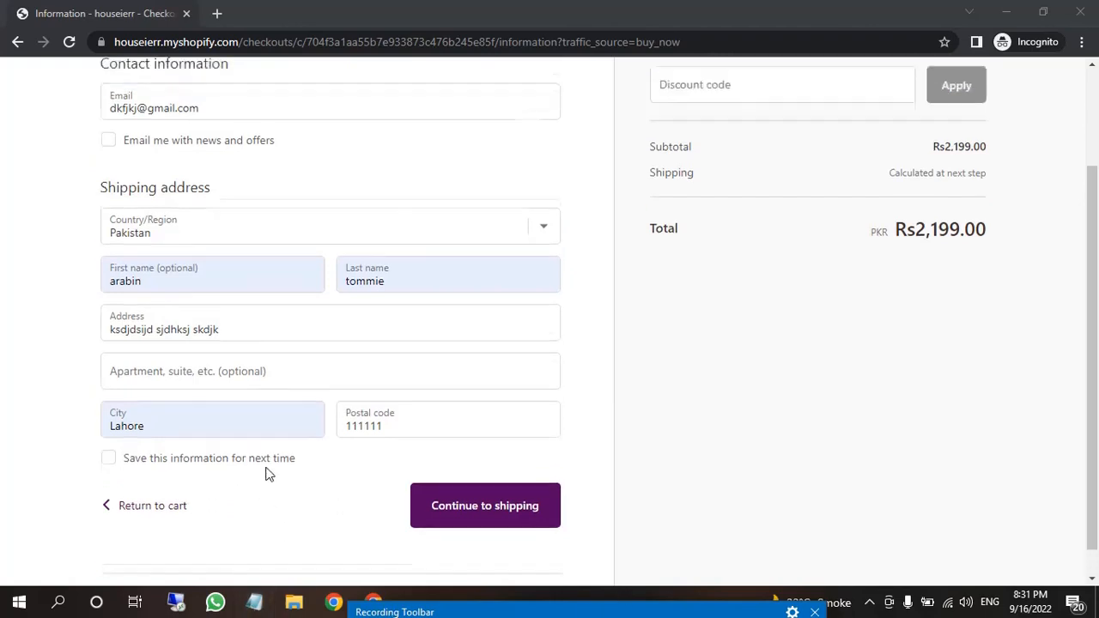
pyautogui.scroll(-1, 265, 471)
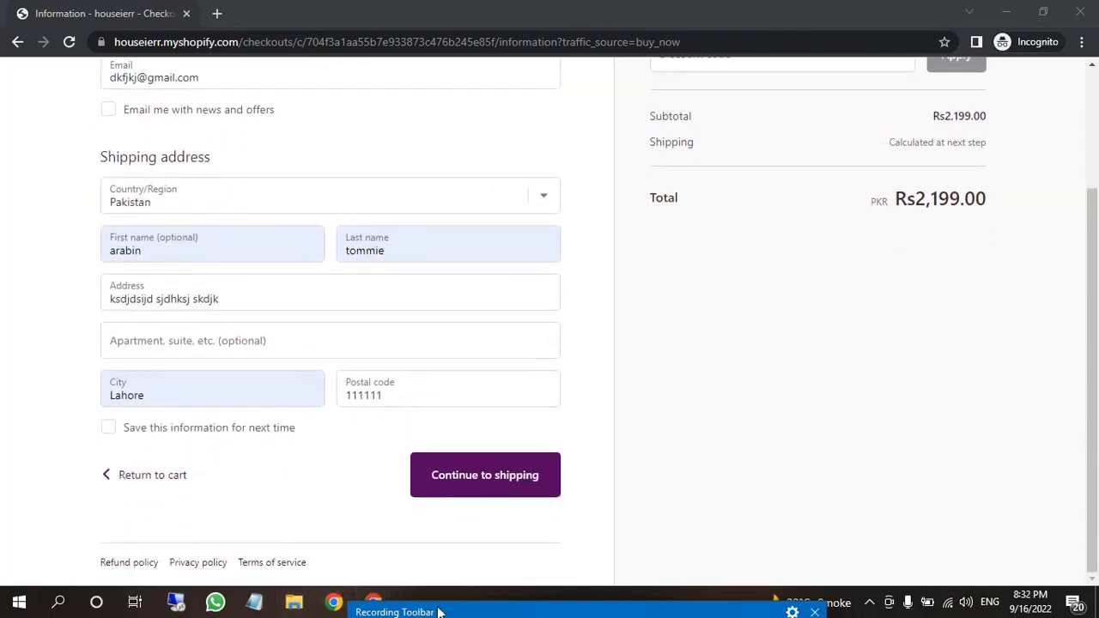
# Make the shipping address phone number Required in Checkout settings, save, and reload the checkout page
pyautogui.moveTo(374, 606)
pyautogui.click(287, 562)
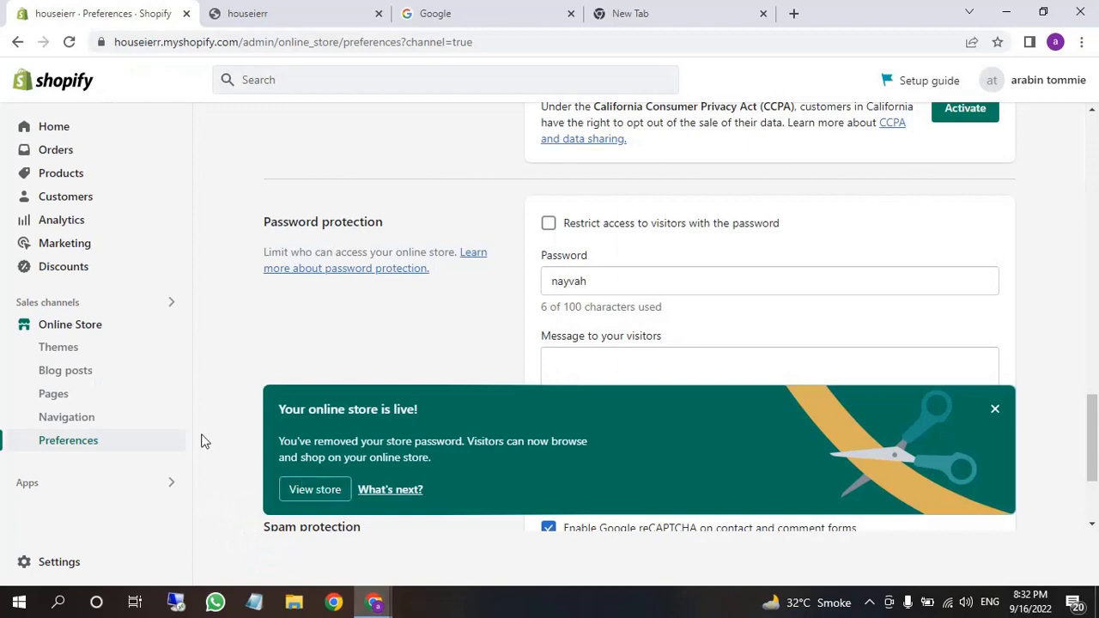
pyautogui.click(52, 567)
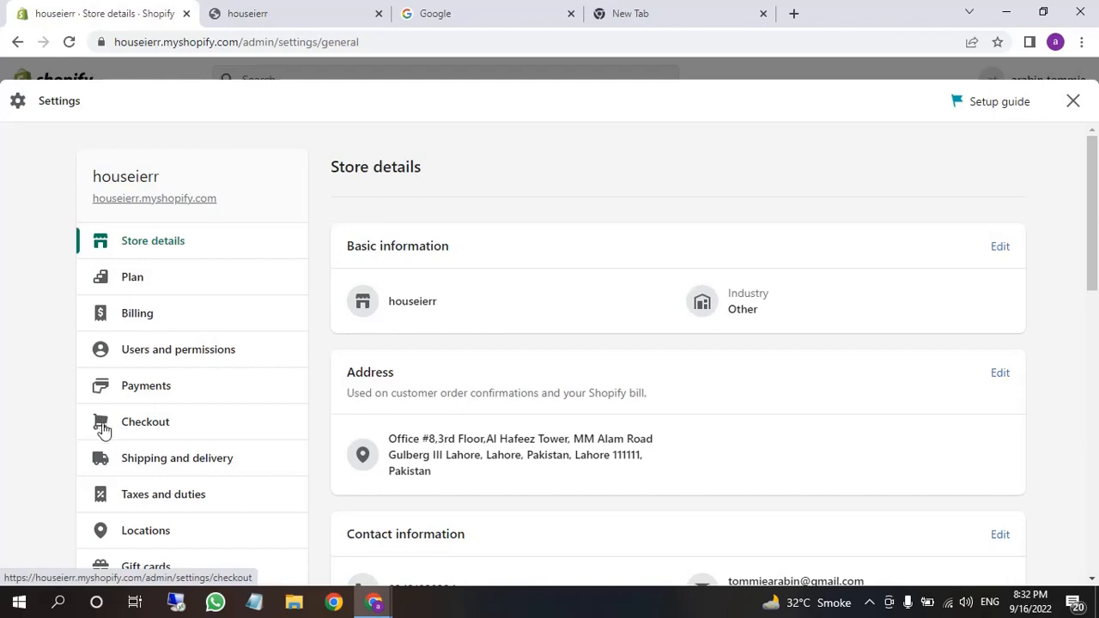
pyautogui.click(129, 427)
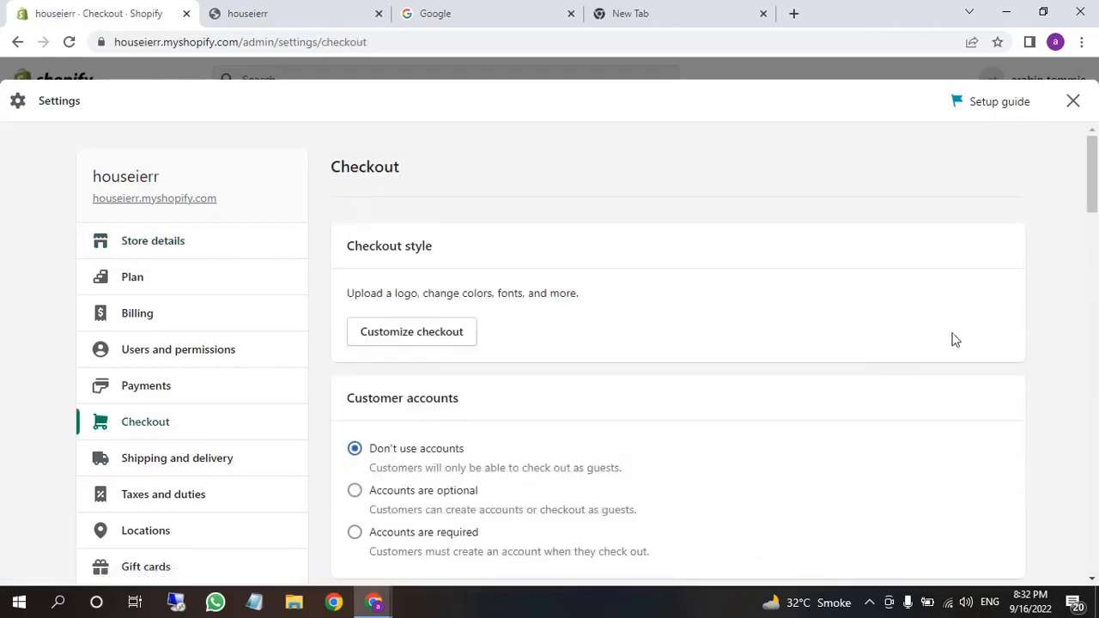
pyautogui.scroll(-3, 710, 420)
pyautogui.scroll(-8, 709, 420)
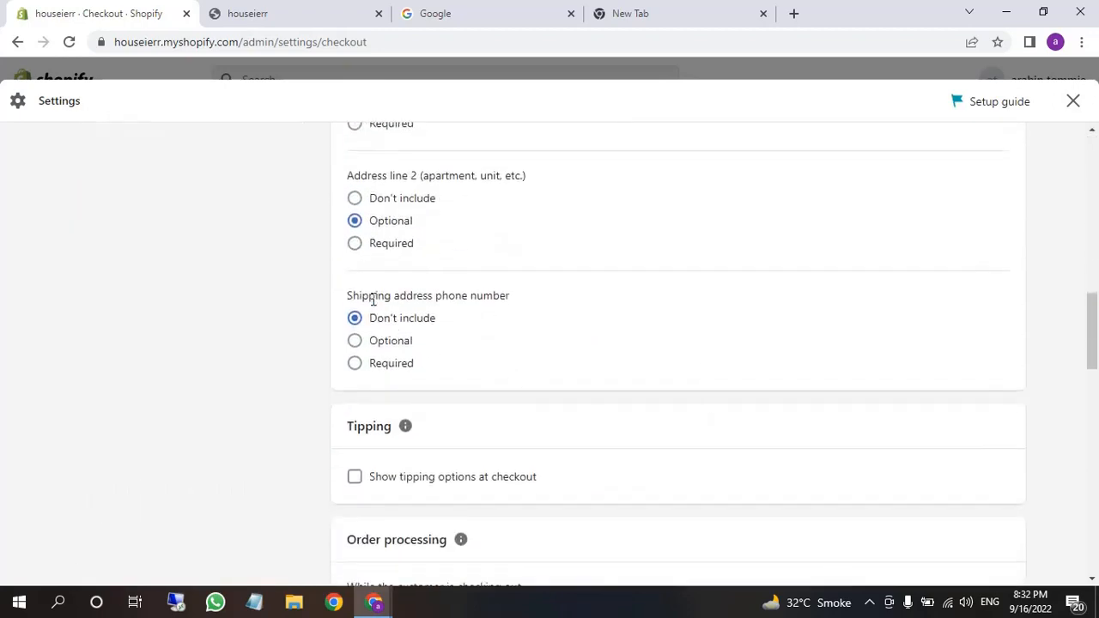
pyautogui.moveTo(347, 296); pyautogui.dragTo(525, 293)
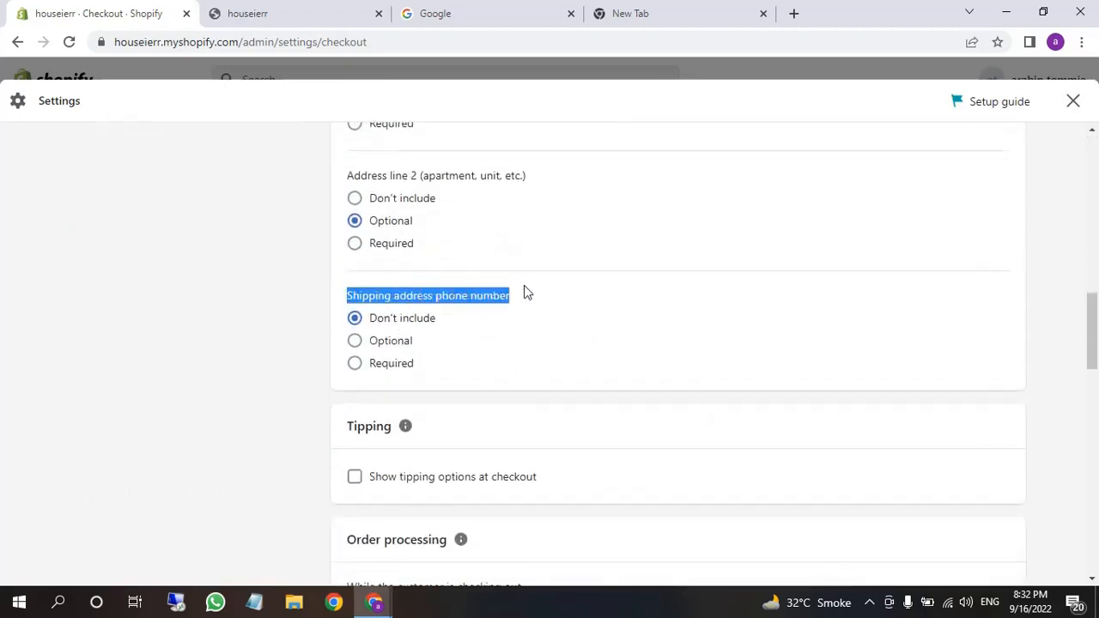
pyautogui.click(354, 365)
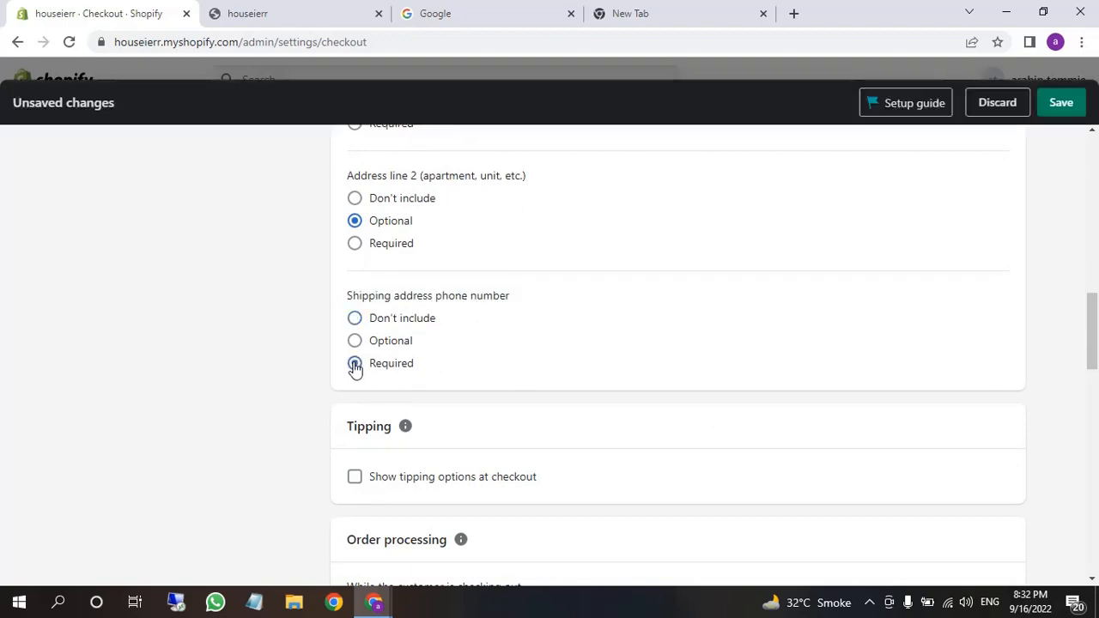
pyautogui.click(1067, 105)
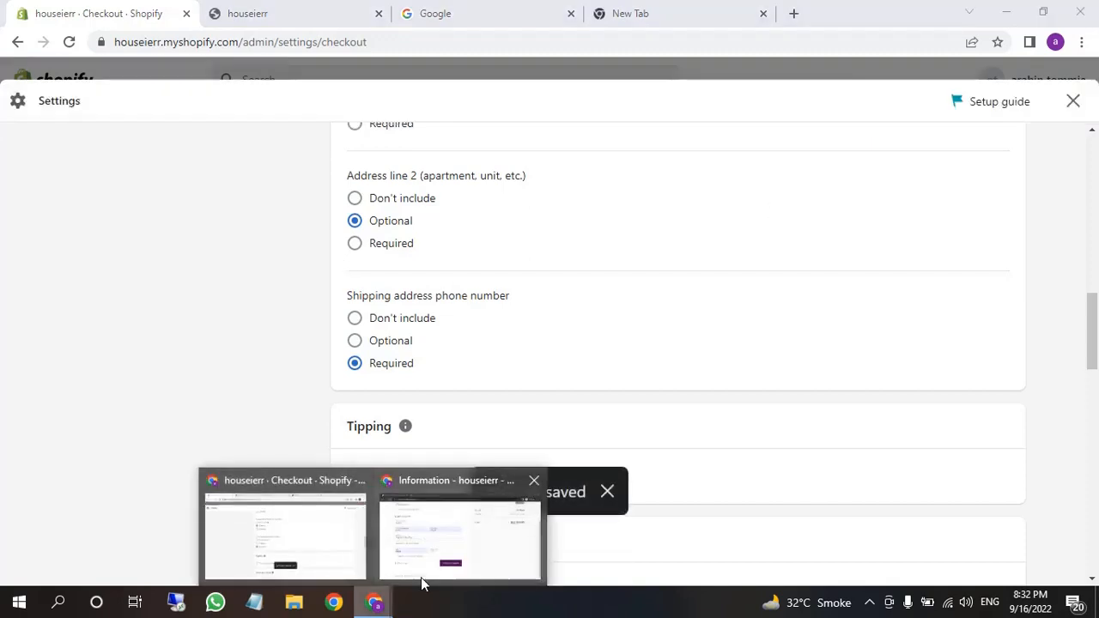
pyautogui.click(422, 580)
pyautogui.click(69, 43)
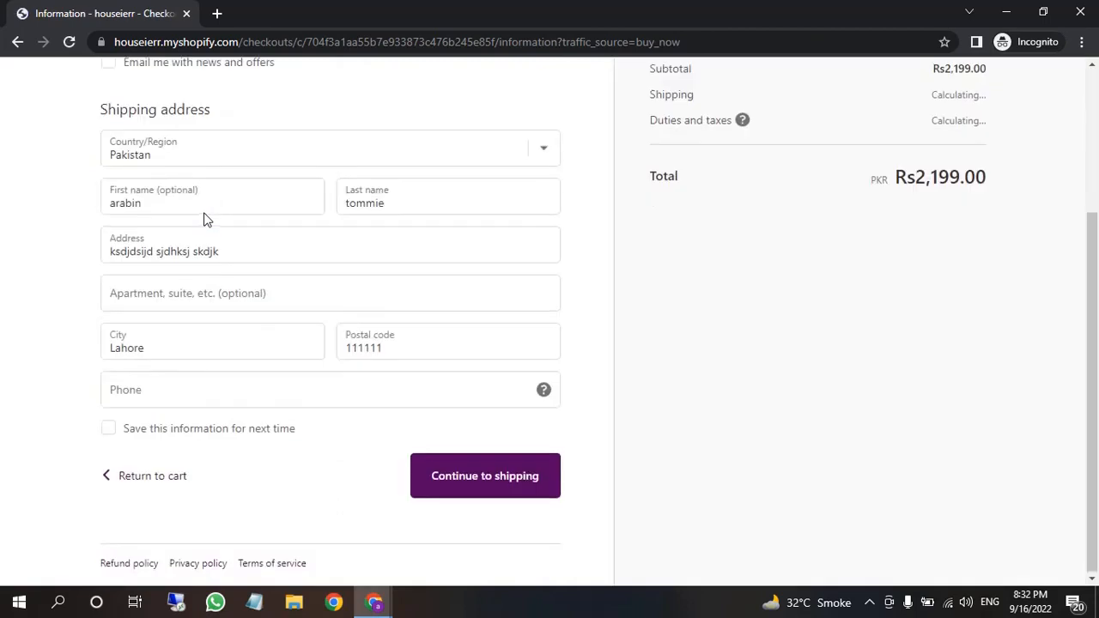
# Fill the new Phone field from autofill and continue to shipping, which shows Rs200.00 standard shipping
pyautogui.click(194, 392)
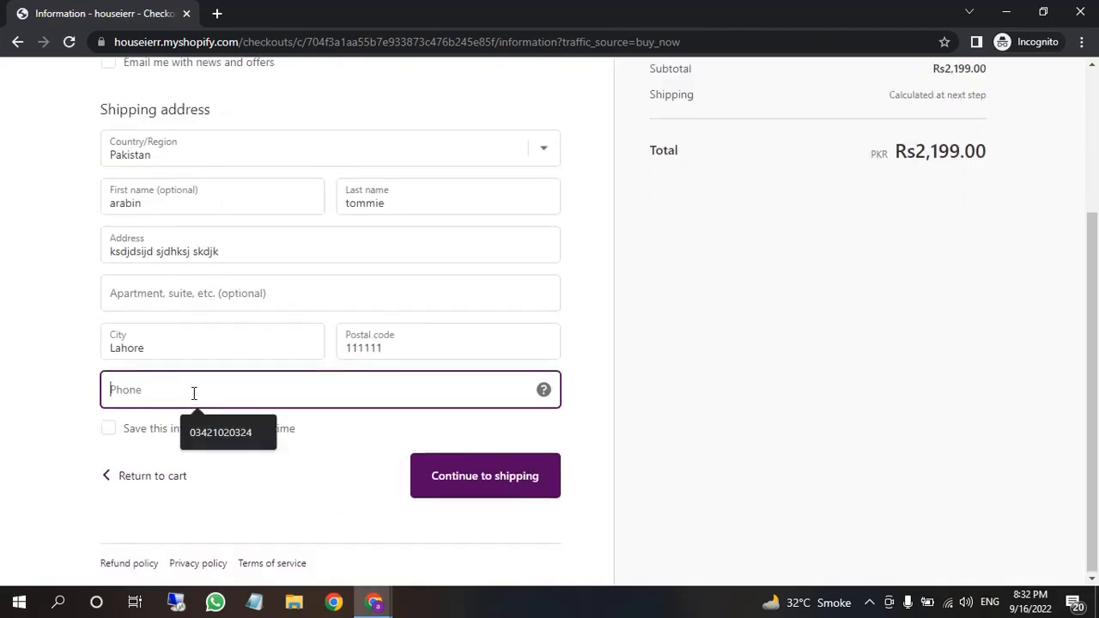
pyautogui.scroll(2, 287, 339)
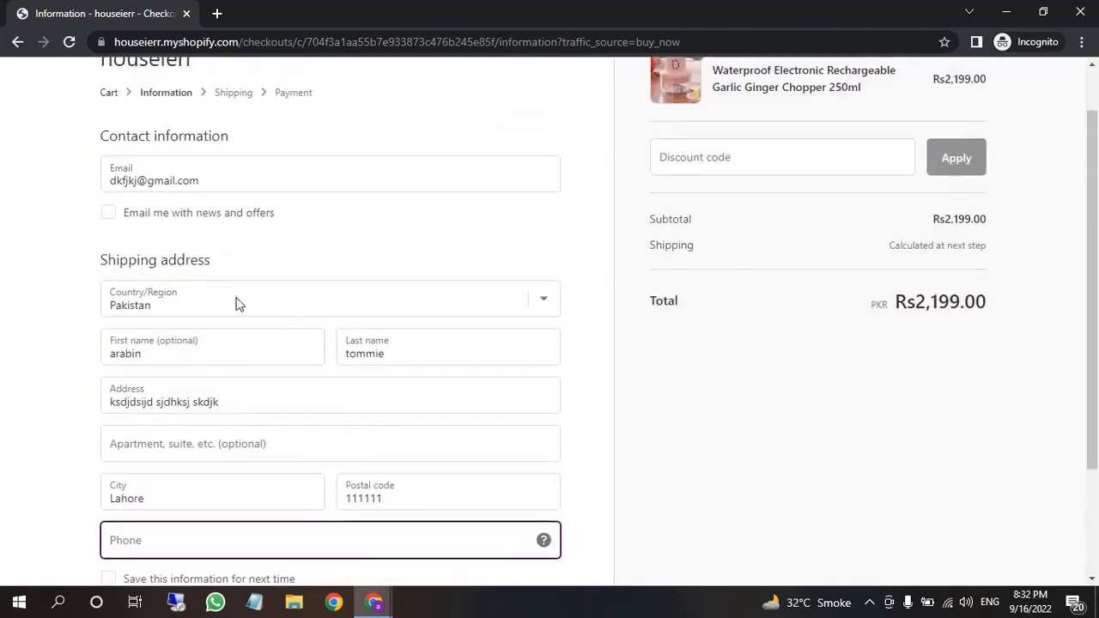
pyautogui.scroll(-2, 238, 304)
pyautogui.click(203, 310)
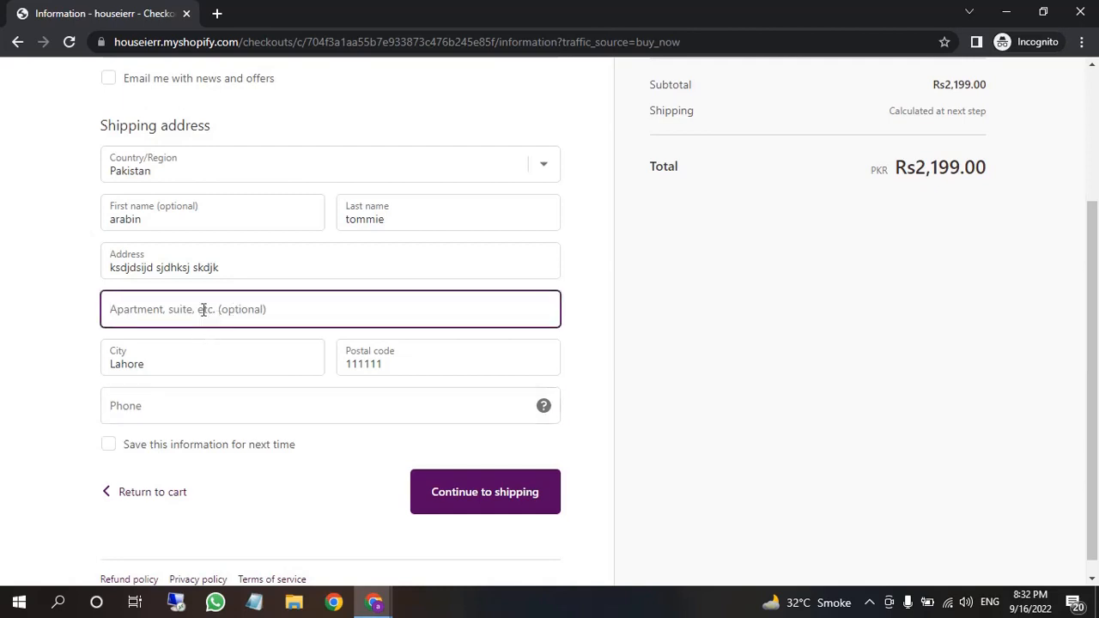
pyautogui.click(196, 410)
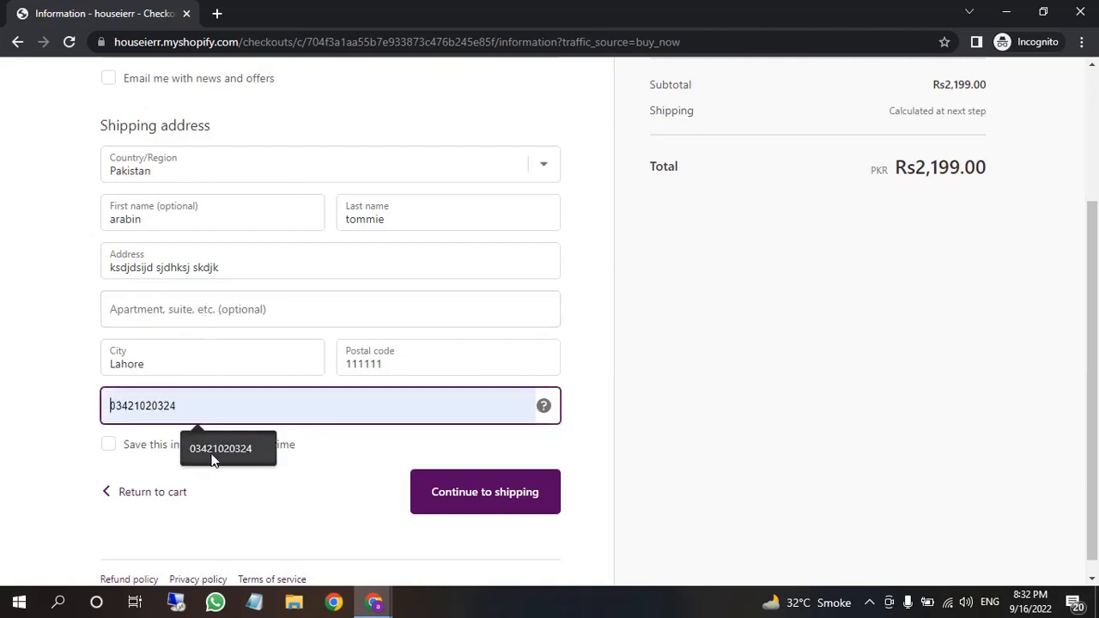
pyautogui.click(217, 450)
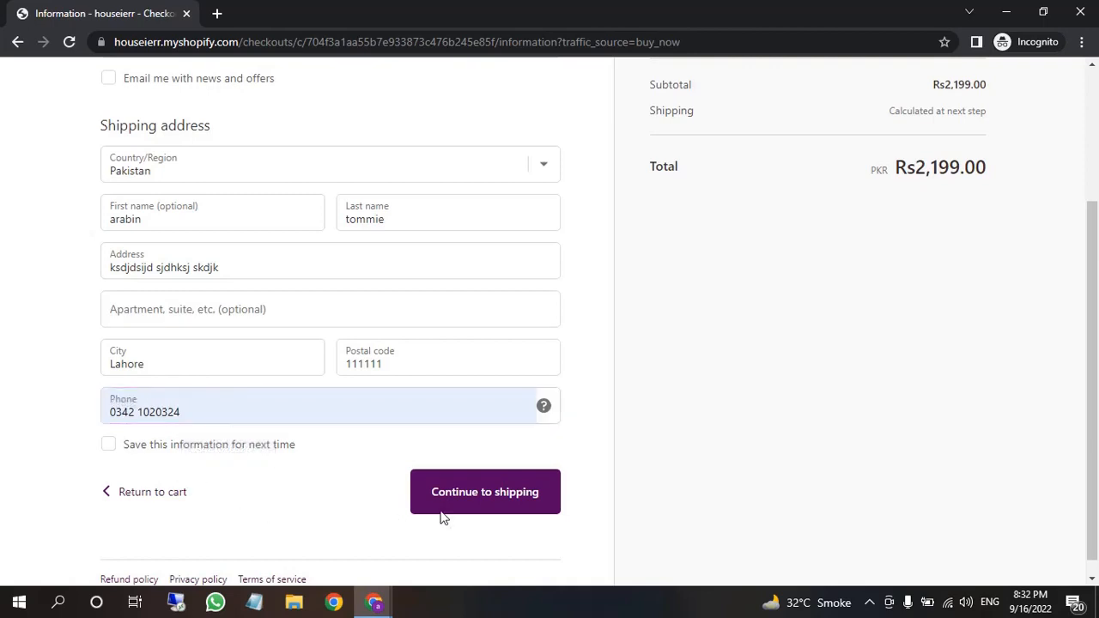
pyautogui.click(466, 507)
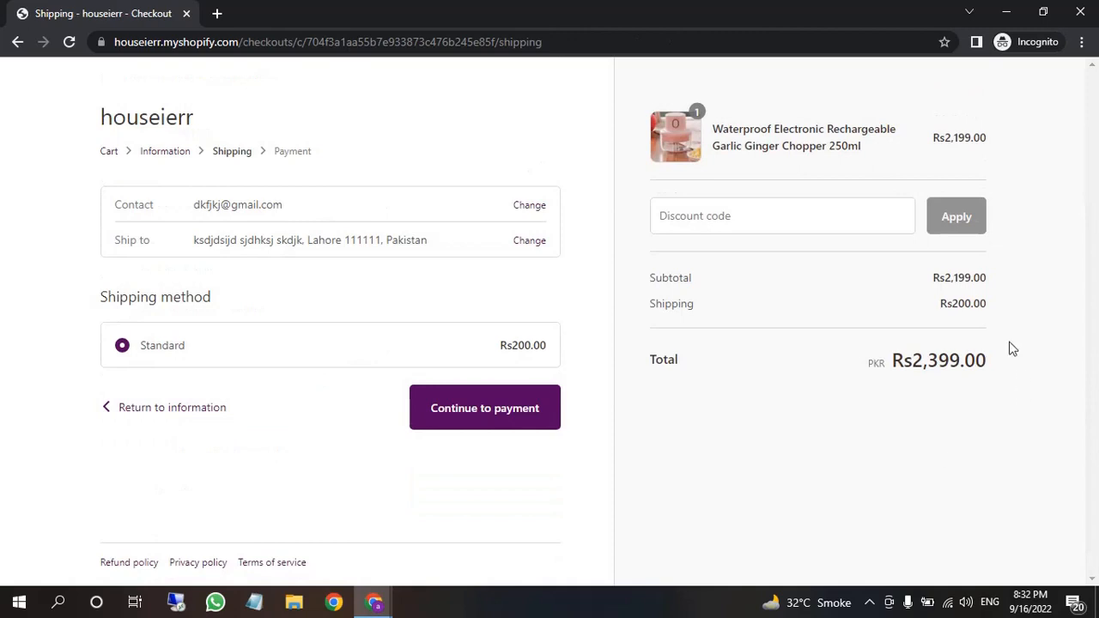
pyautogui.moveTo(954, 303); pyautogui.dragTo(1013, 309)
# Apply the shipping discount code so shipping is free, totalling Rs2,199.00, then continue to payment
pyautogui.click(827, 422)
pyautogui.click(778, 207)
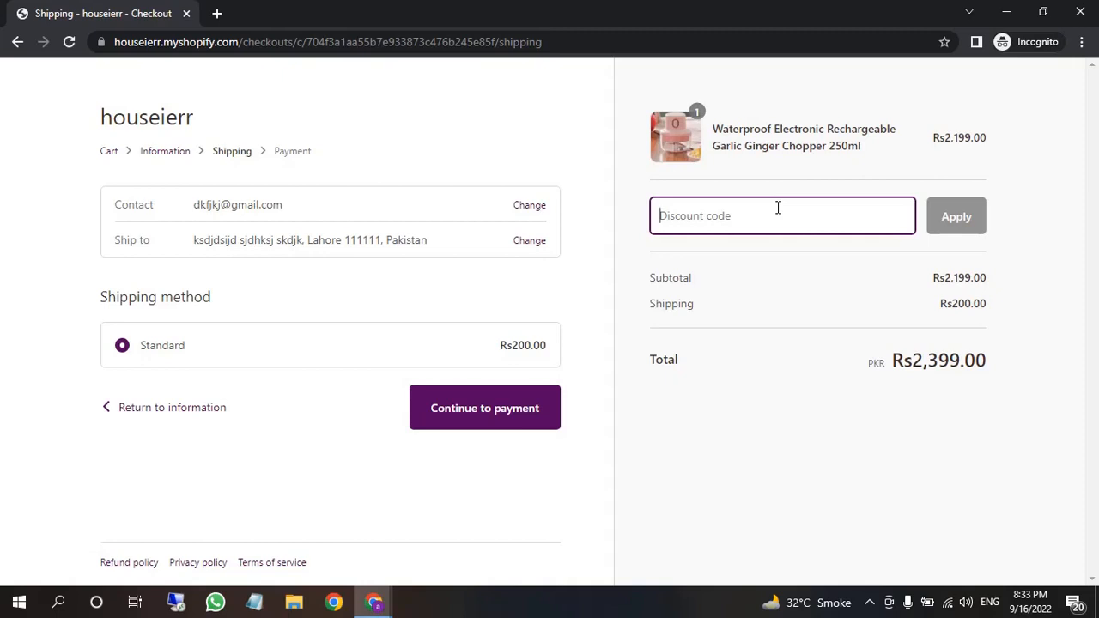
pyautogui.write('s')
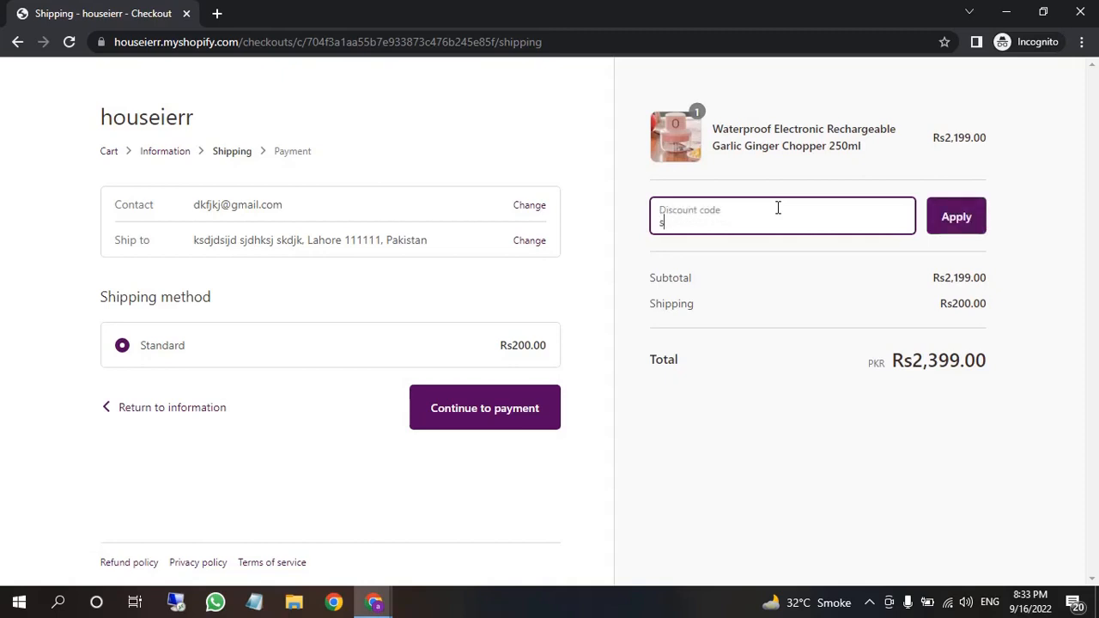
pyautogui.write('hipping')
pyautogui.click(957, 217)
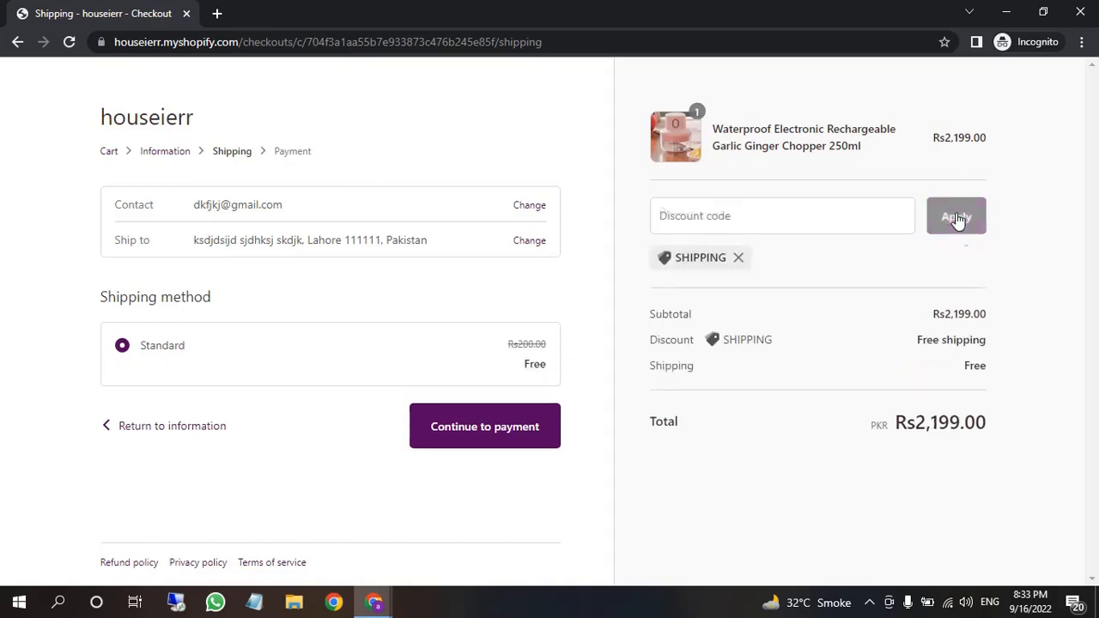
pyautogui.moveTo(991, 369); pyautogui.dragTo(1010, 345)
pyautogui.click(1022, 366)
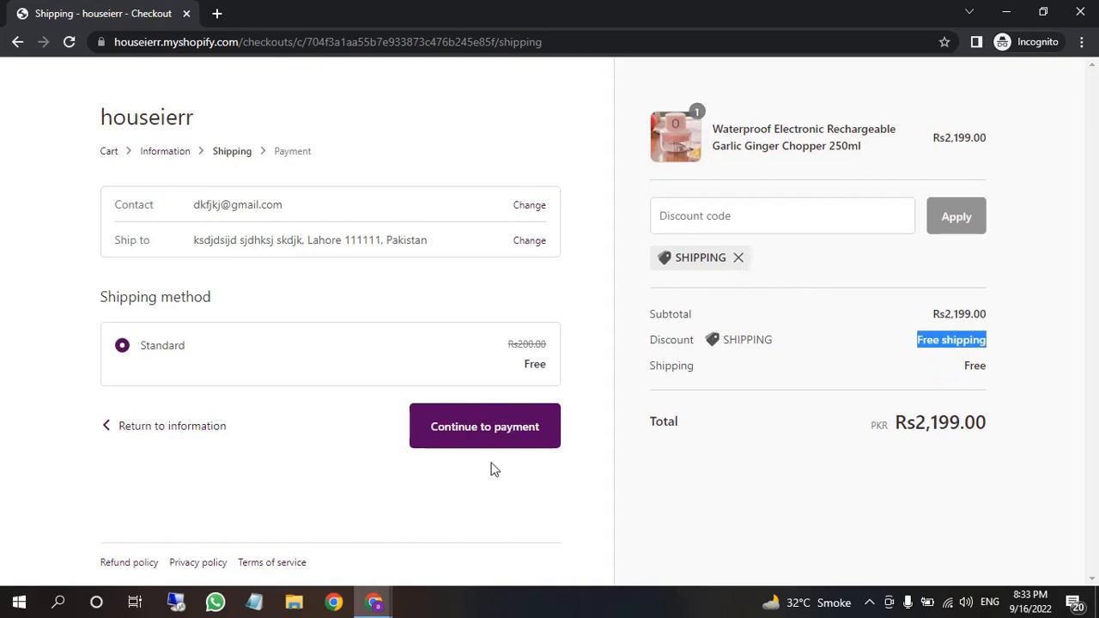
pyautogui.click(483, 415)
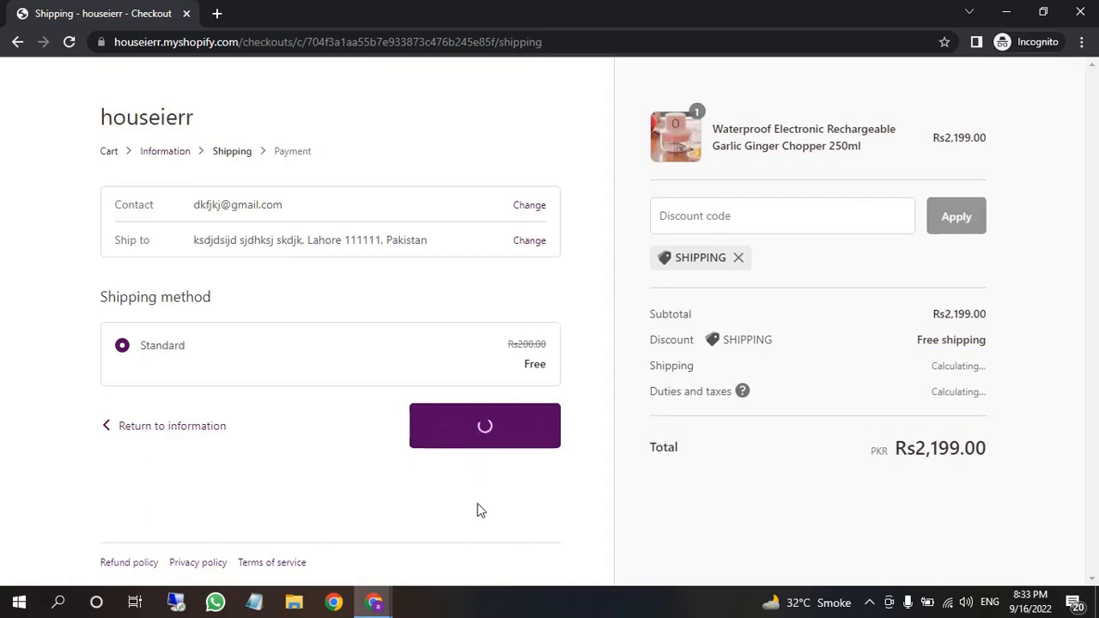
# Complete the Rs2,199.00 Cash on Delivery order and close the incognito checkout window
pyautogui.scroll(-1, 479, 512)
pyautogui.scroll(-2, 480, 512)
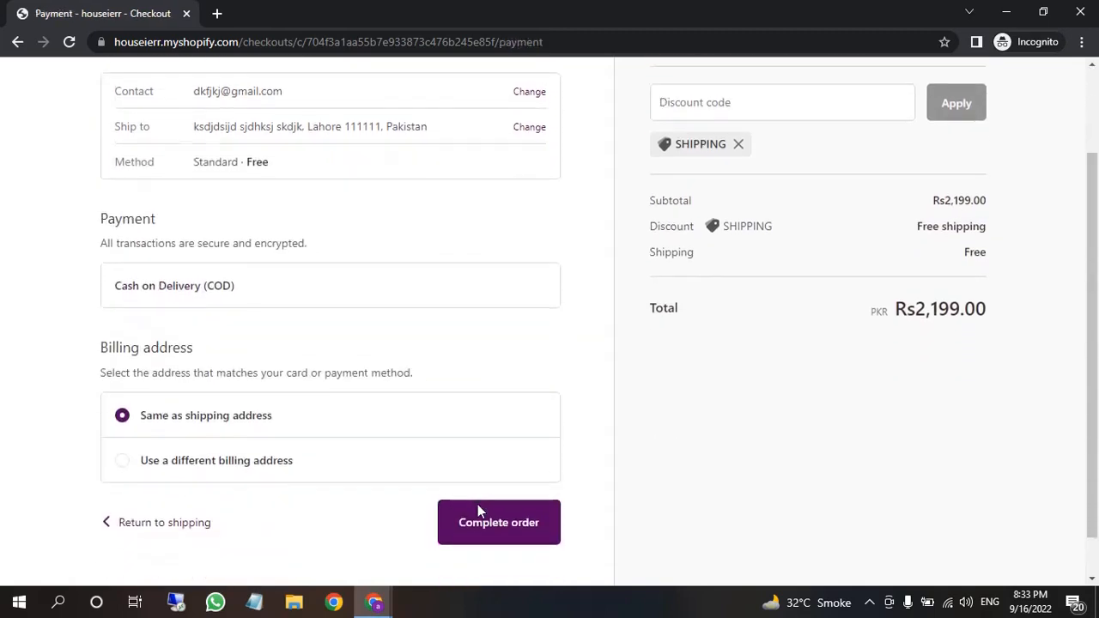
pyautogui.scroll(1, 332, 511)
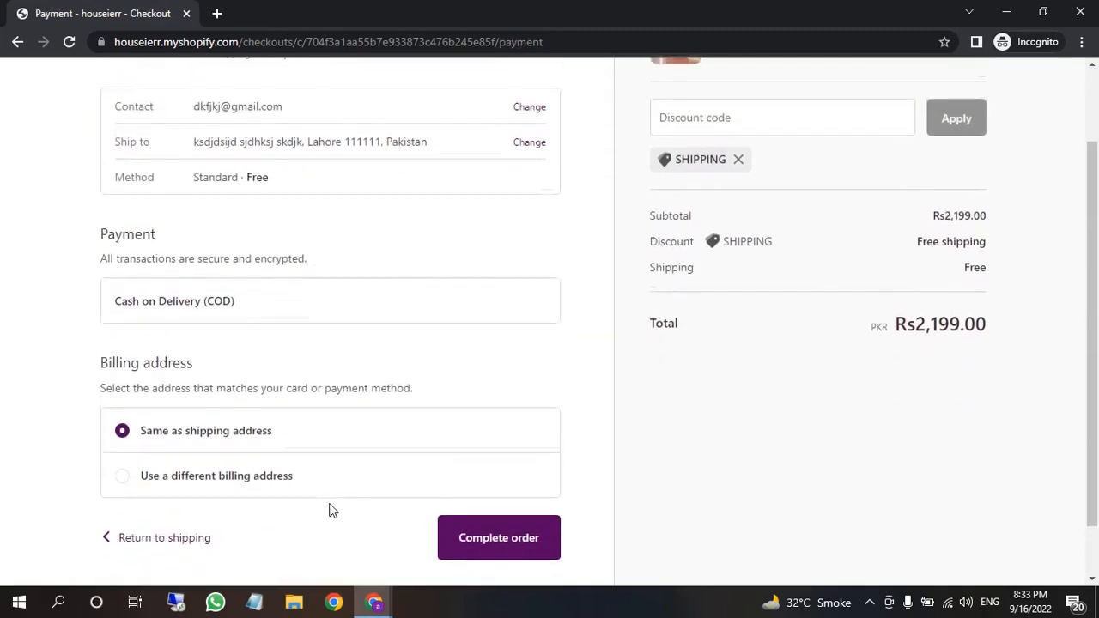
pyautogui.moveTo(243, 325); pyautogui.dragTo(105, 339)
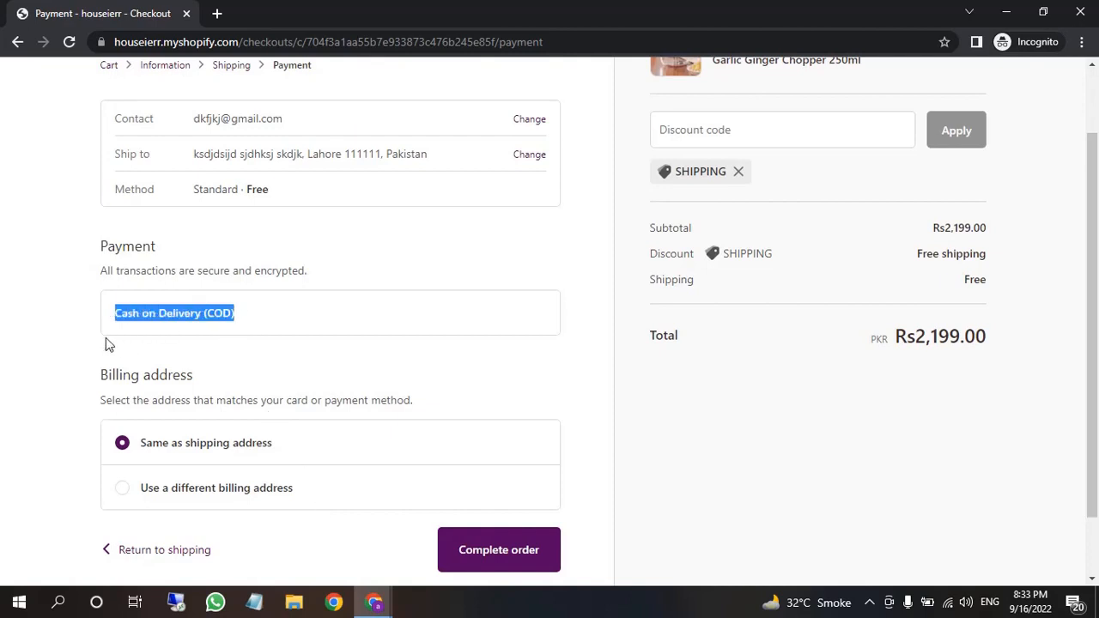
pyautogui.scroll(-1, 373, 439)
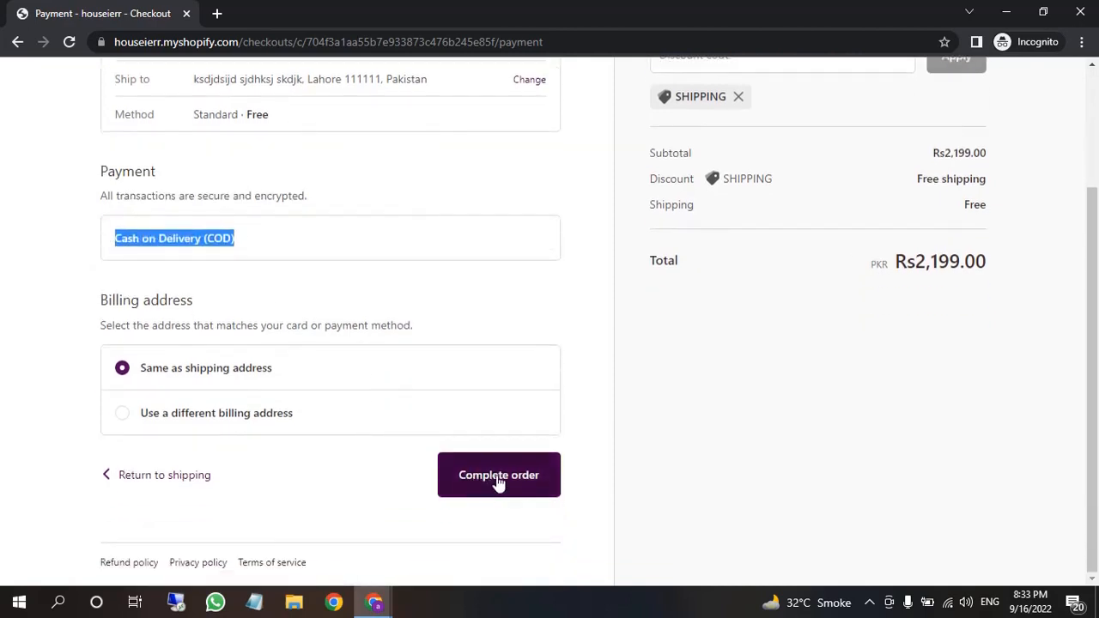
pyautogui.click(499, 482)
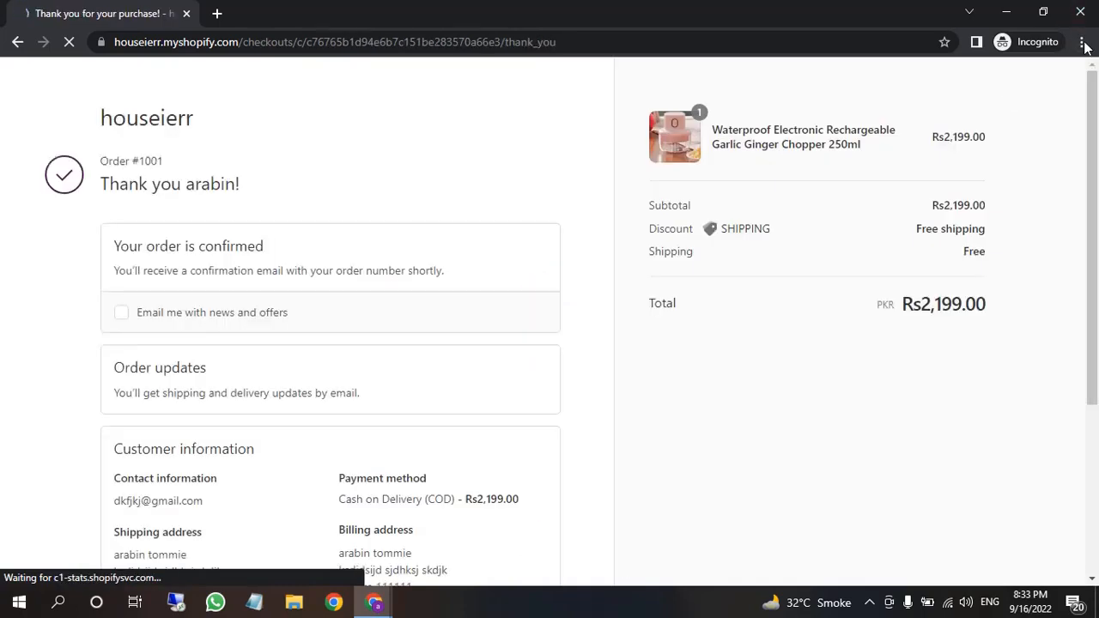
pyautogui.click(1091, 13)
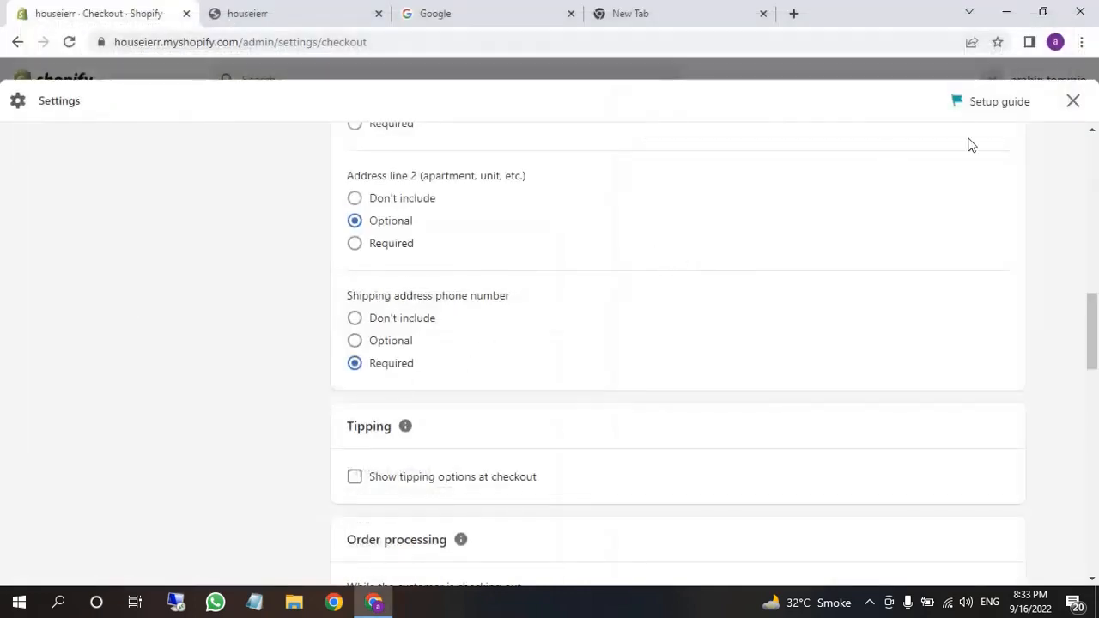
# Close the checkout settings and trim the address bar down to the store's base domain
pyautogui.click(1072, 102)
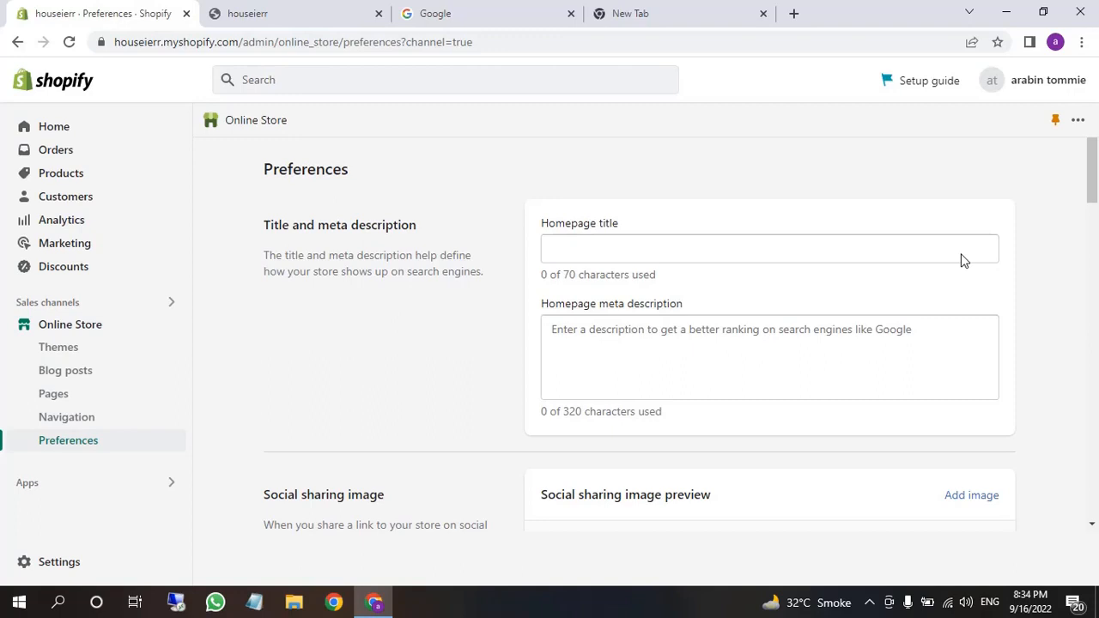
pyautogui.click(231, 43)
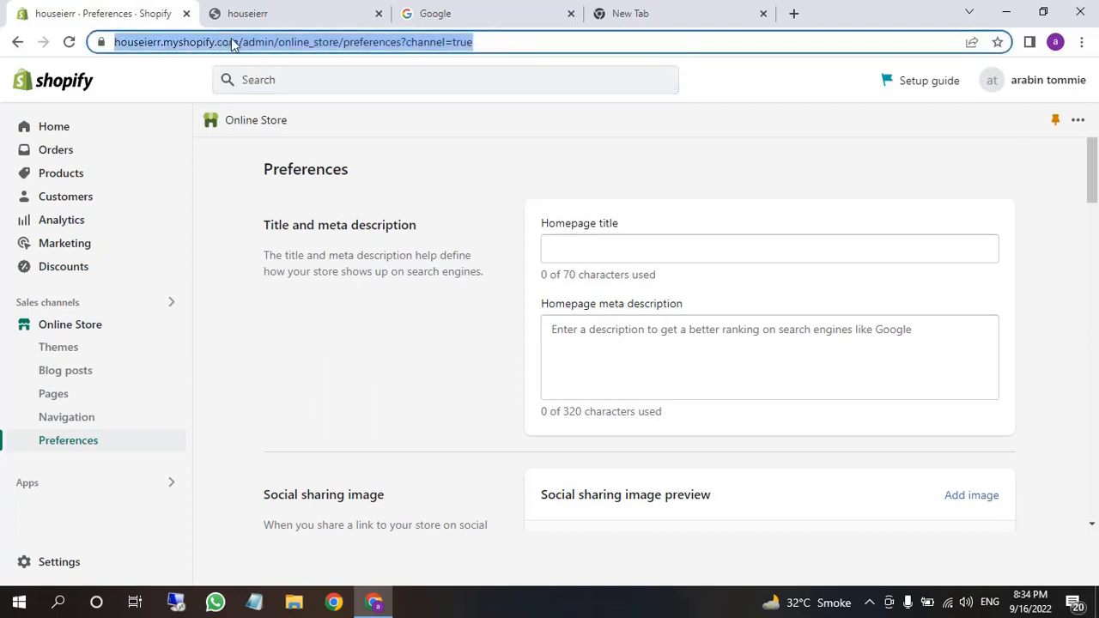
pyautogui.click(260, 43)
pyautogui.moveTo(264, 42); pyautogui.dragTo(104, 43)
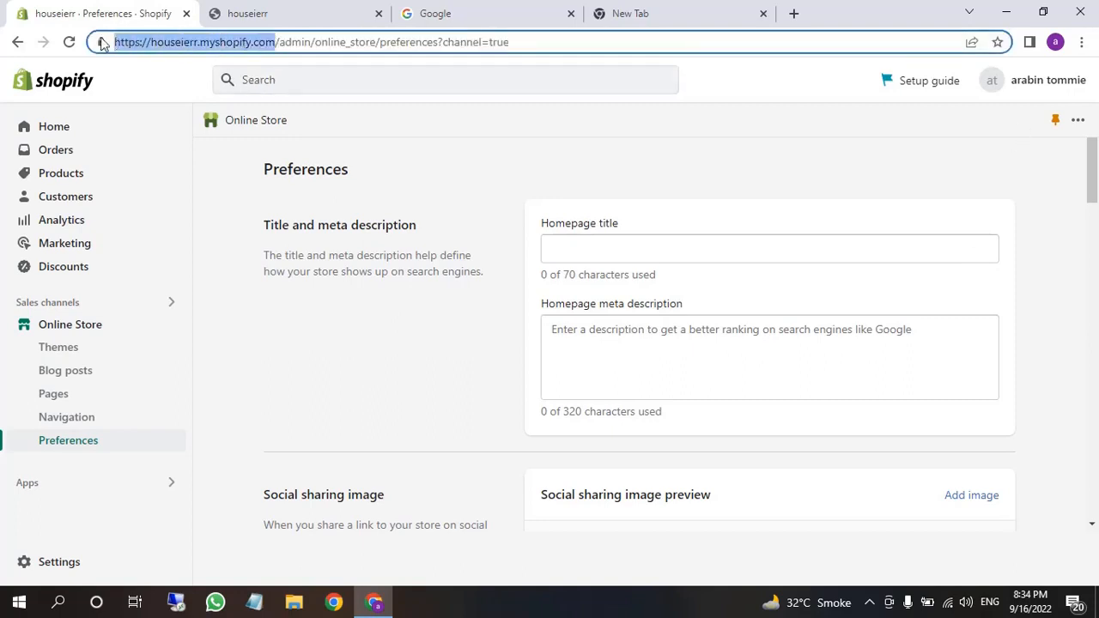
pyautogui.click(279, 43)
pyautogui.moveTo(279, 42); pyautogui.dragTo(640, 38)
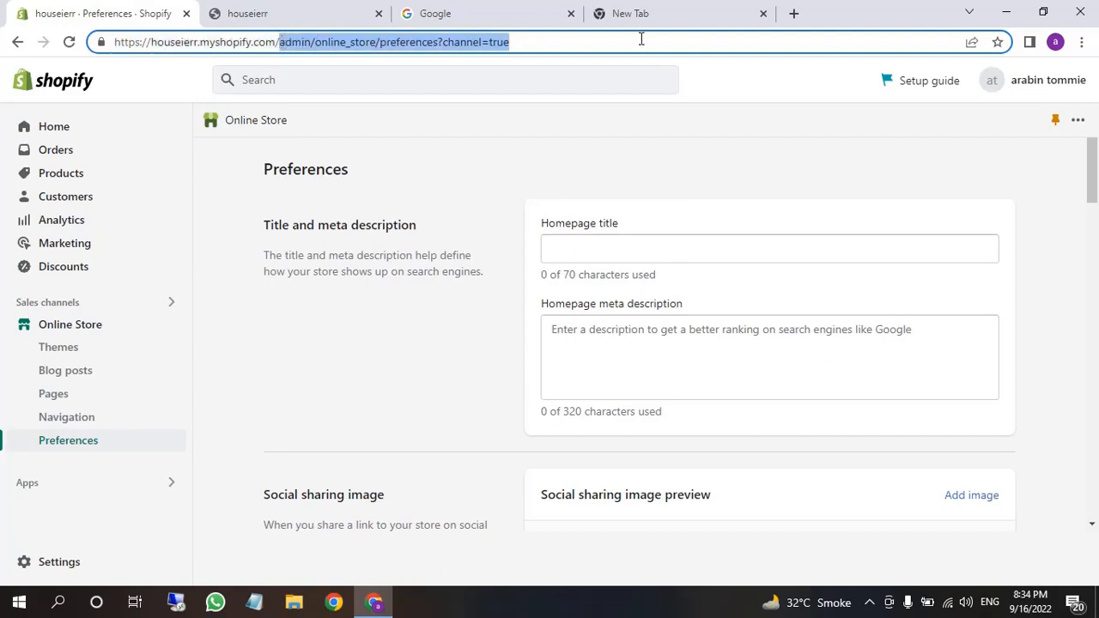
pyautogui.press('BackSpace')
pyautogui.click(330, 391)
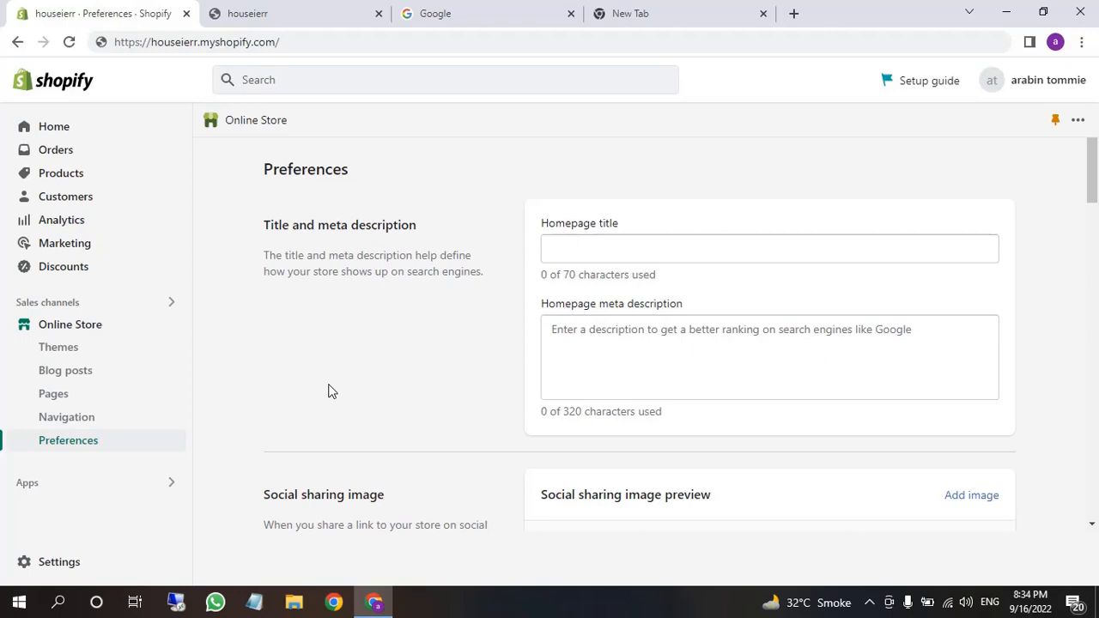
# Go to the admin Orders list showing order #1001
pyautogui.rightClick(328, 391)
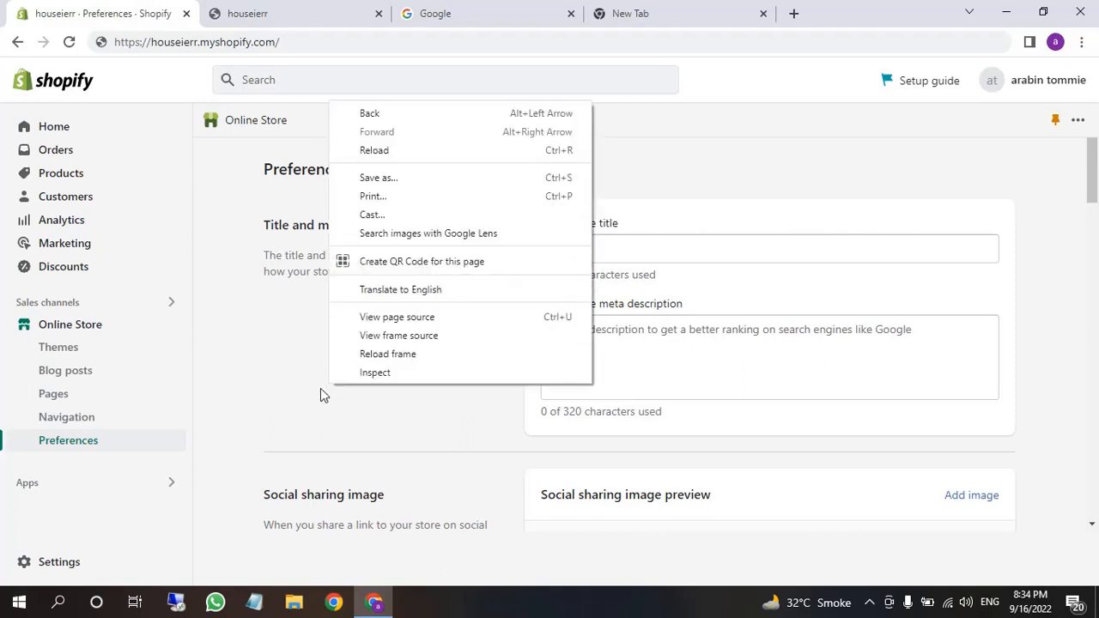
pyautogui.click(290, 399)
pyautogui.scroll(-1, 290, 406)
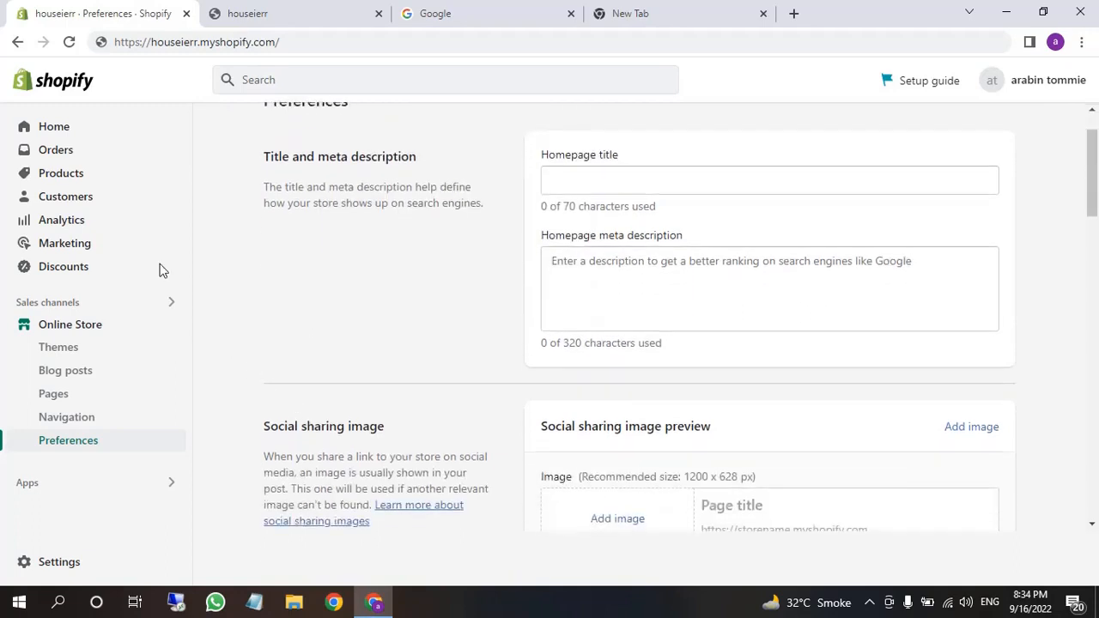
pyautogui.click(68, 157)
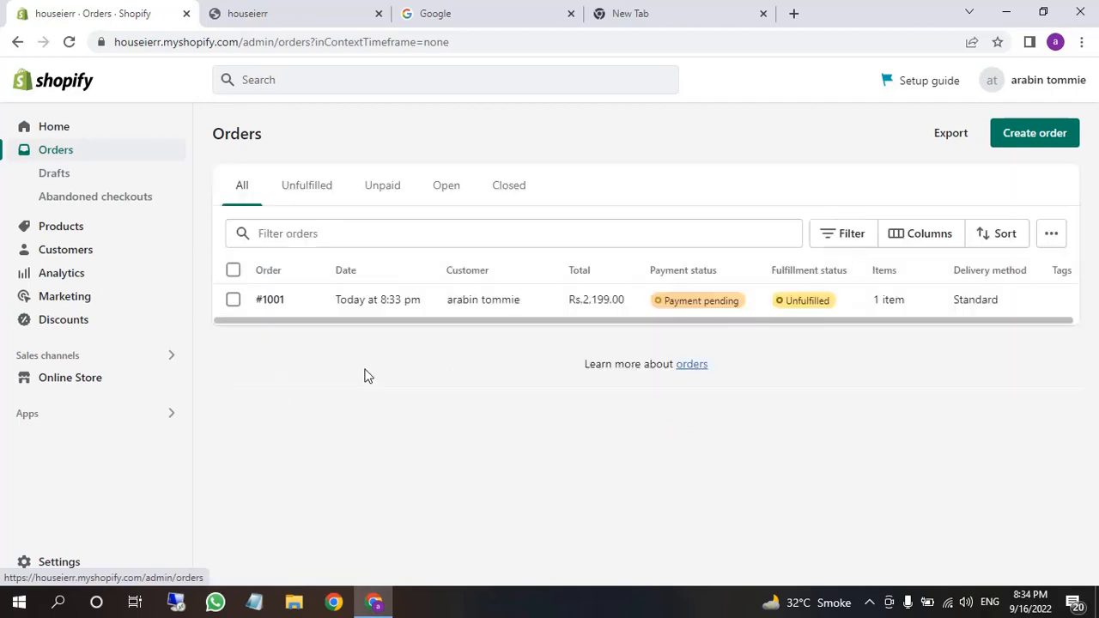
# Open order #1001 and review its shipping address name, street and city lines
pyautogui.click(364, 303)
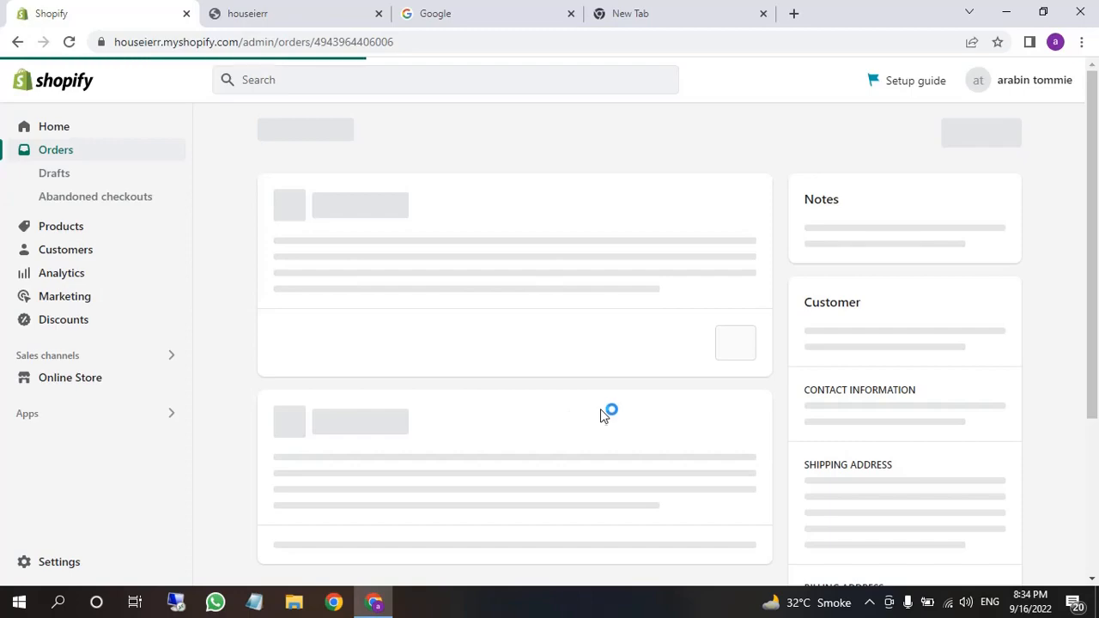
pyautogui.moveTo(1095, 233); pyautogui.dragTo(1097, 318)
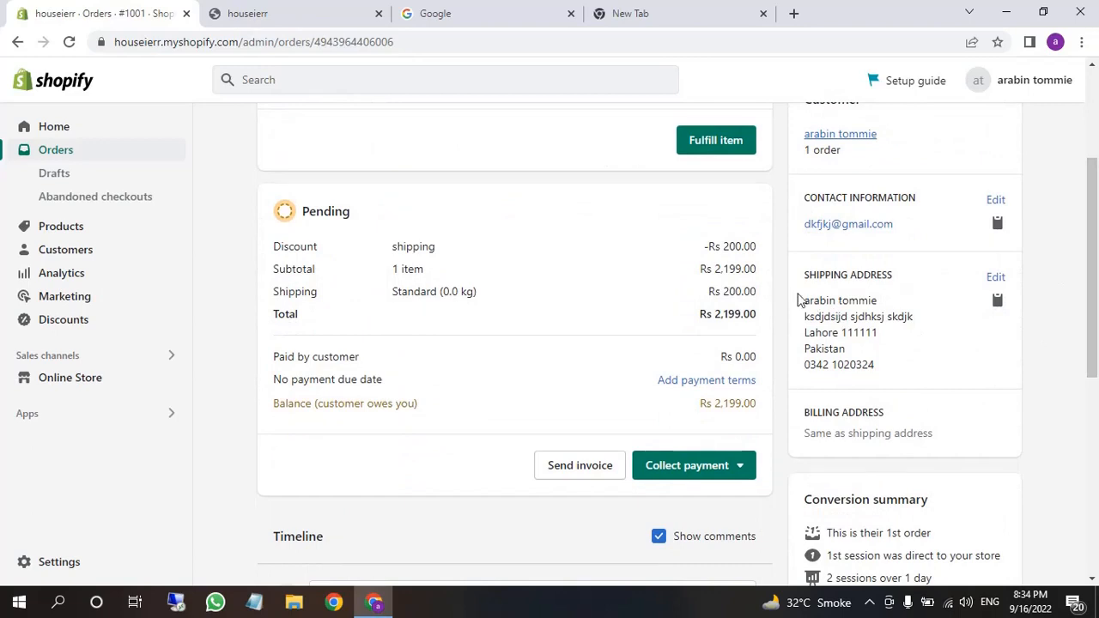
pyautogui.moveTo(797, 299); pyautogui.dragTo(883, 368)
pyautogui.click(883, 364)
pyautogui.tripleClick(823, 302)
pyautogui.doubleClick(820, 318)
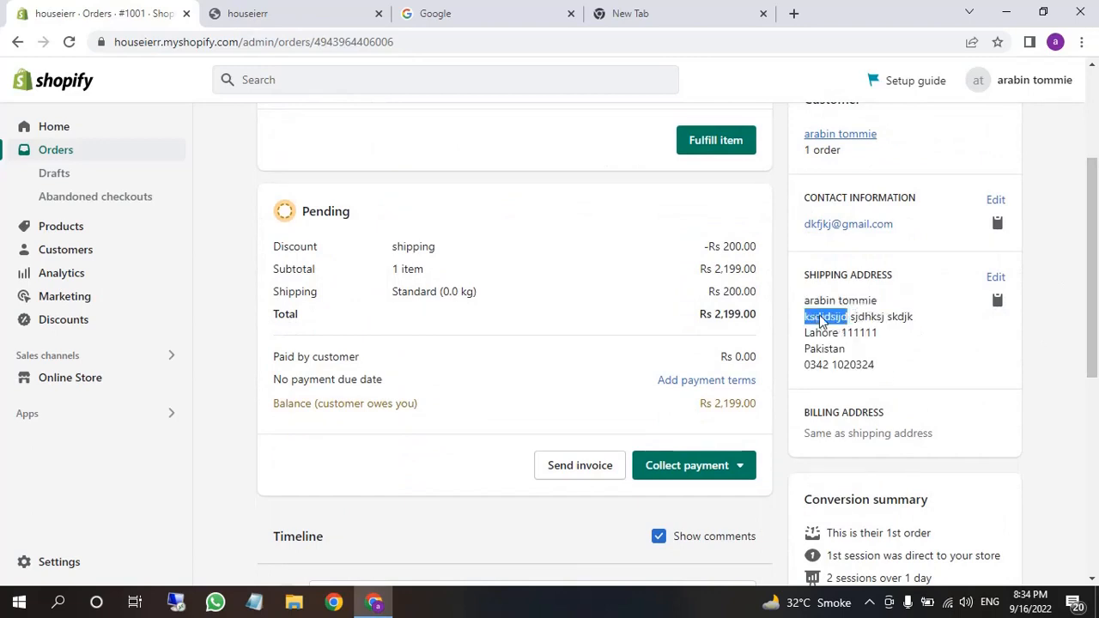
pyautogui.moveTo(820, 318); pyautogui.dragTo(878, 333)
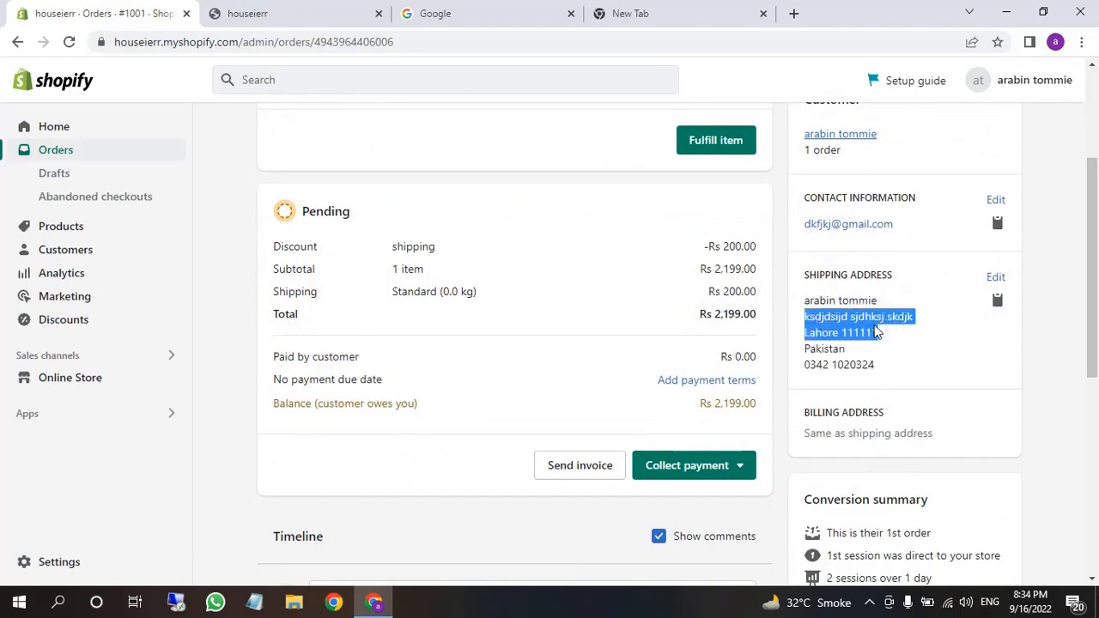
# Check the shipping phone number, then start fulfilling the order's item
pyautogui.doubleClick(818, 367)
pyautogui.moveTo(818, 367); pyautogui.dragTo(870, 370)
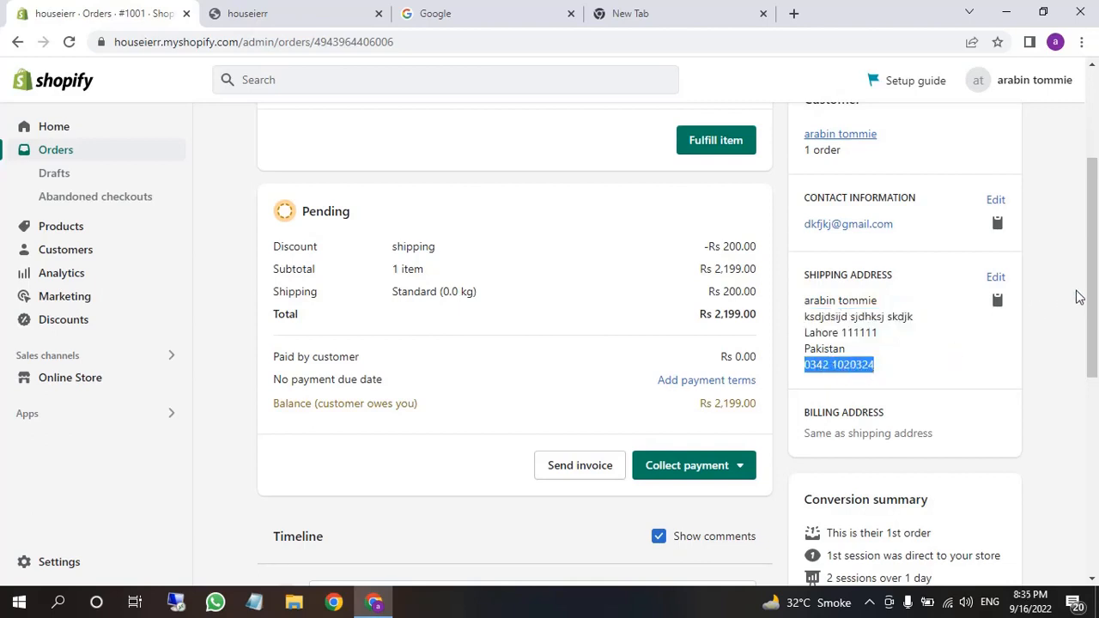
pyautogui.scroll(1, 1094, 299)
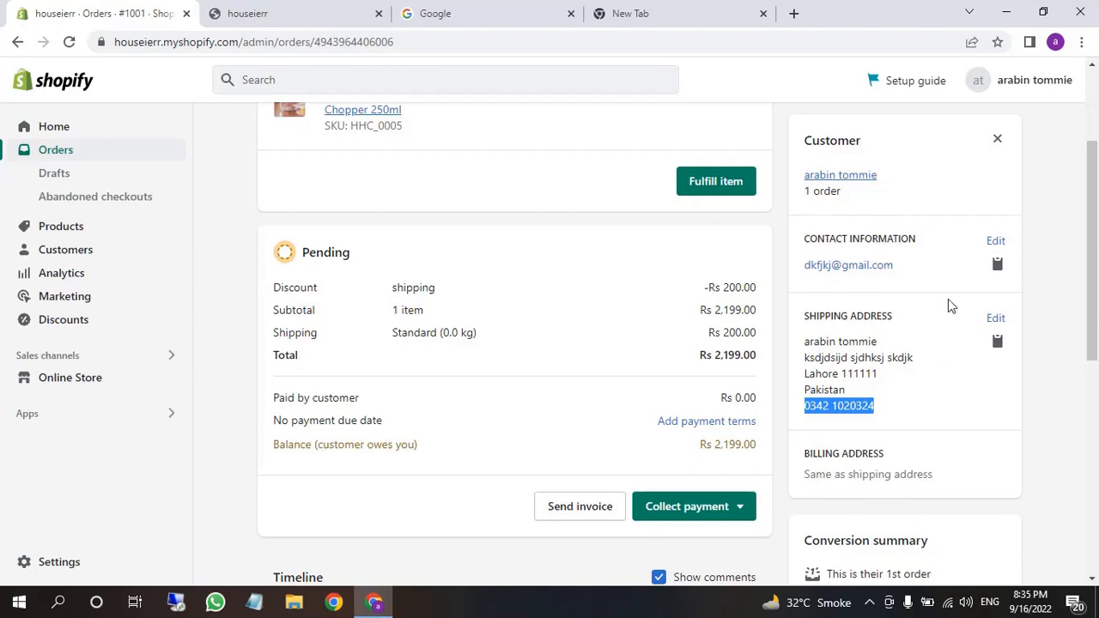
pyautogui.click(713, 184)
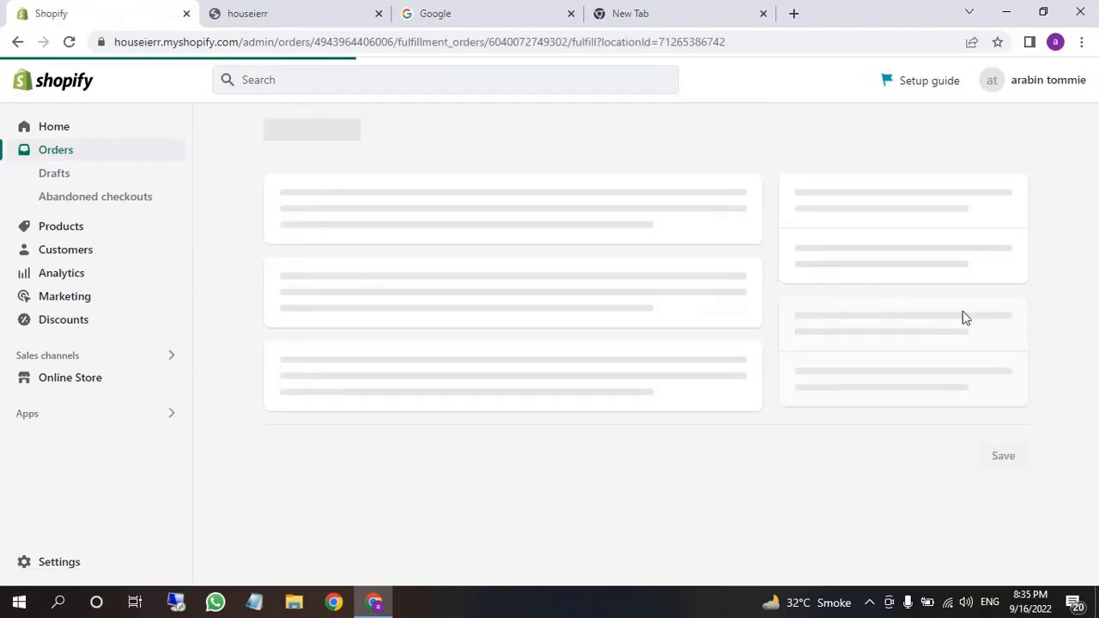
# Mark order #1001's item as fulfilled, then view the Return items form and leave without returning
pyautogui.scroll(-3, 1063, 319)
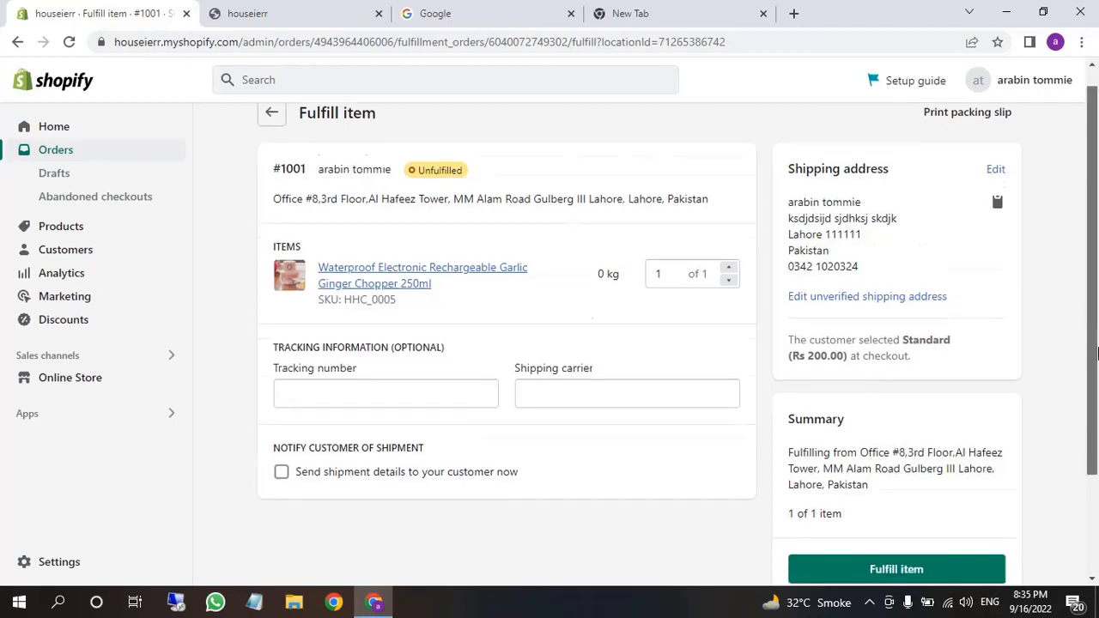
pyautogui.click(856, 443)
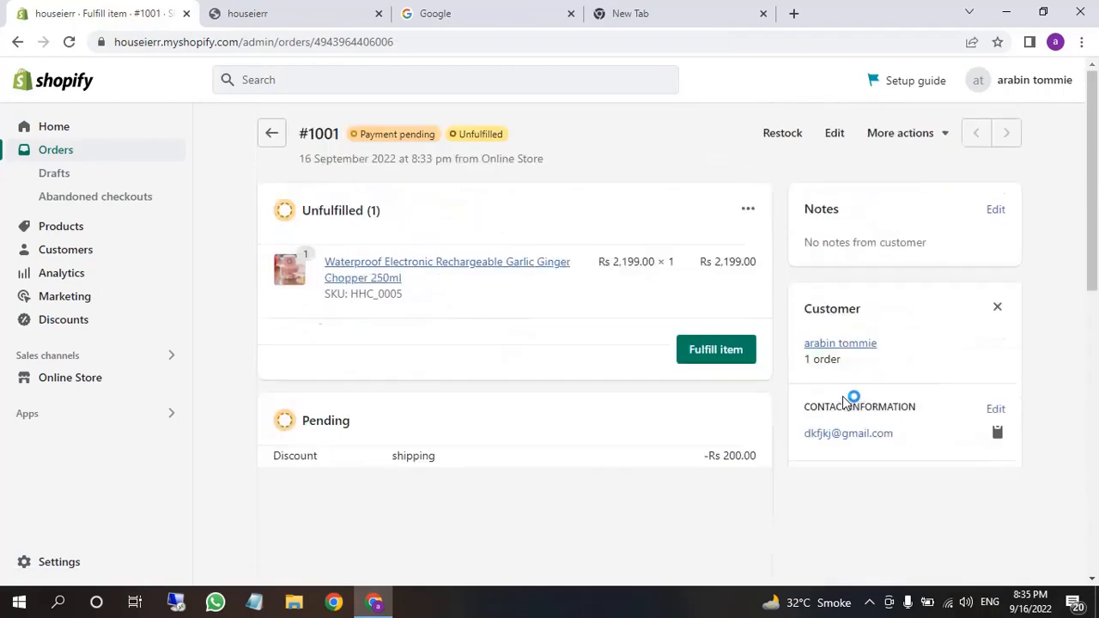
pyautogui.scroll(-2, 848, 401)
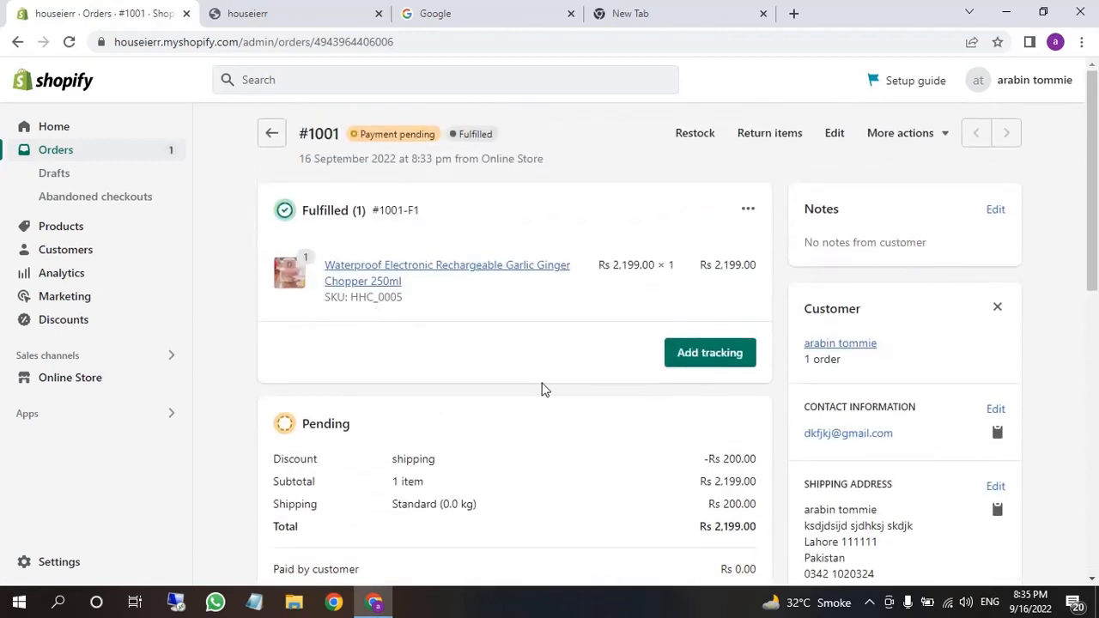
pyautogui.click(755, 140)
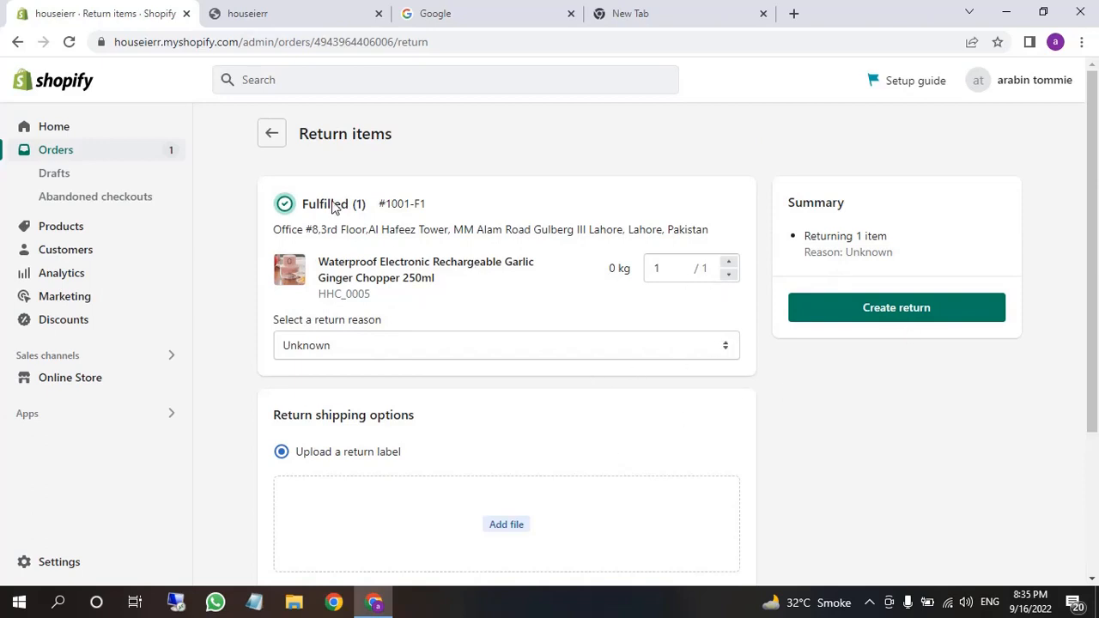
pyautogui.click(269, 138)
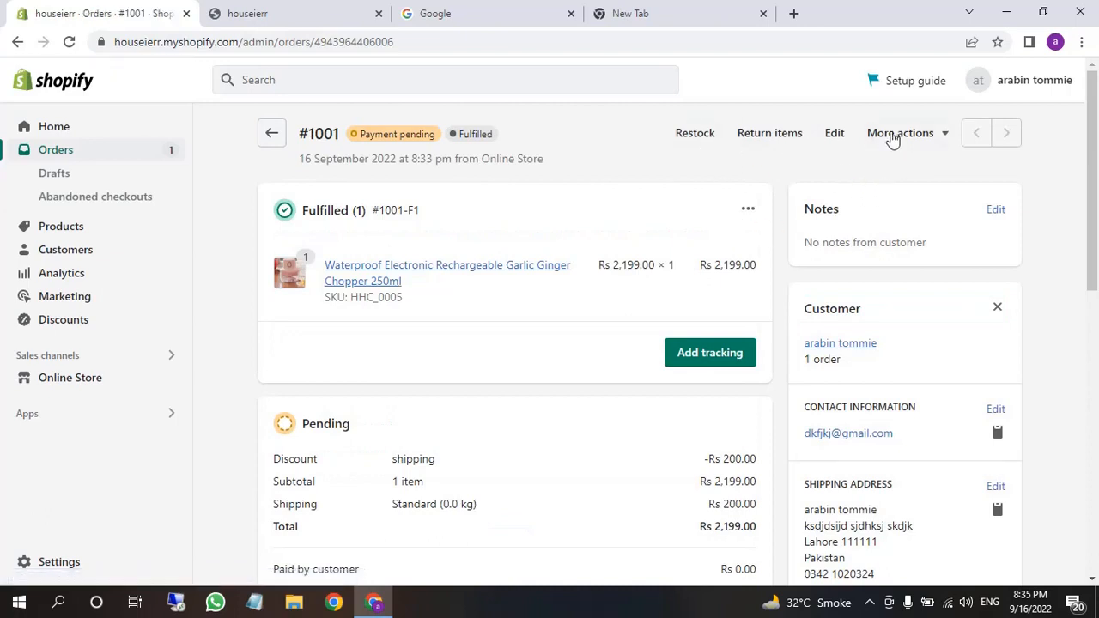
# Cancel order #1001 from More actions and confirm the cancellation
pyautogui.click(912, 134)
pyautogui.click(919, 205)
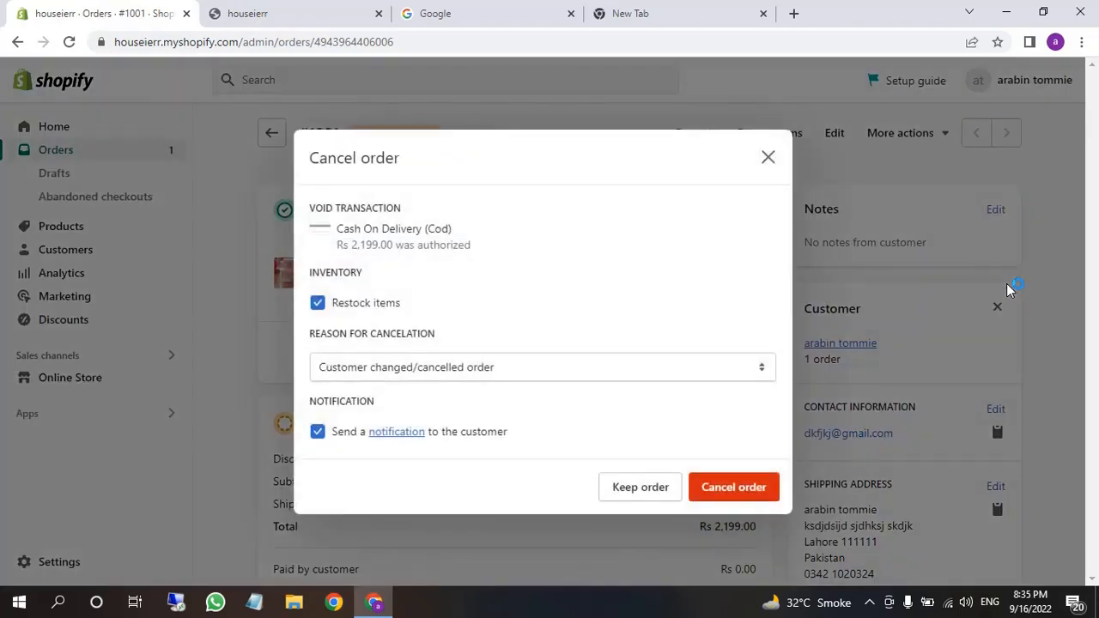
pyautogui.click(735, 486)
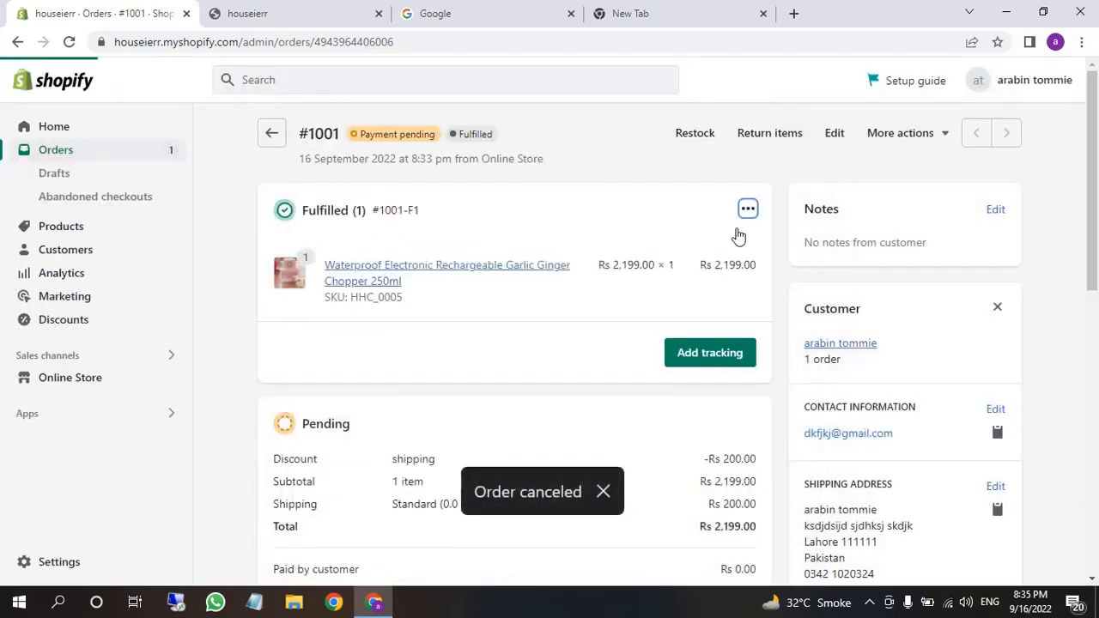
# Switch to the houseierr storefront tab and reload its home page
pyautogui.click(697, 14)
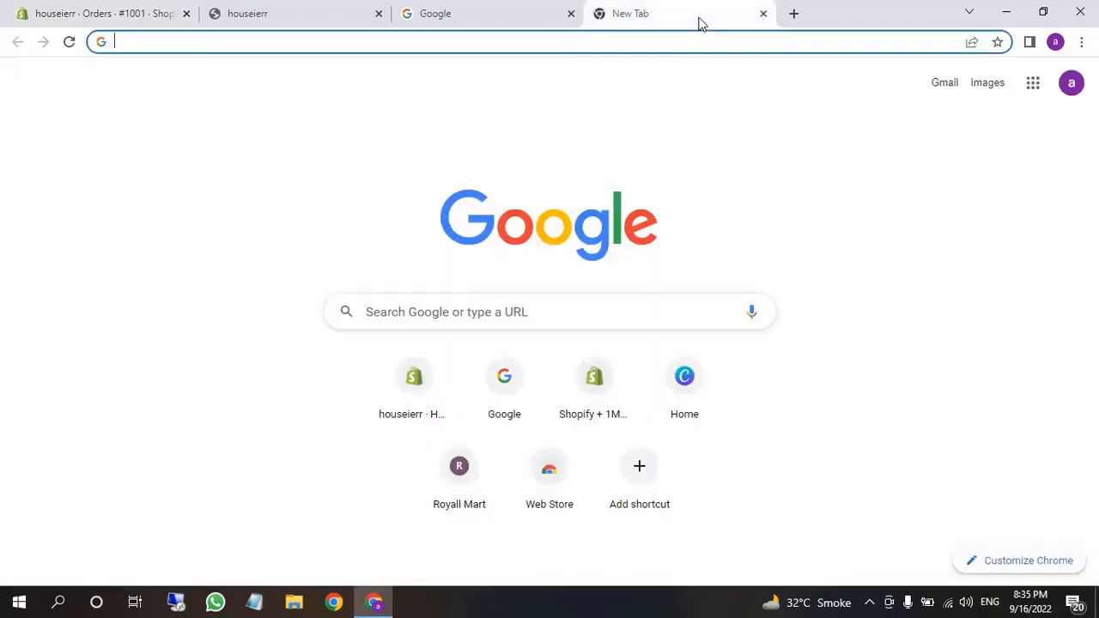
pyautogui.click(90, 9)
pyautogui.click(266, 11)
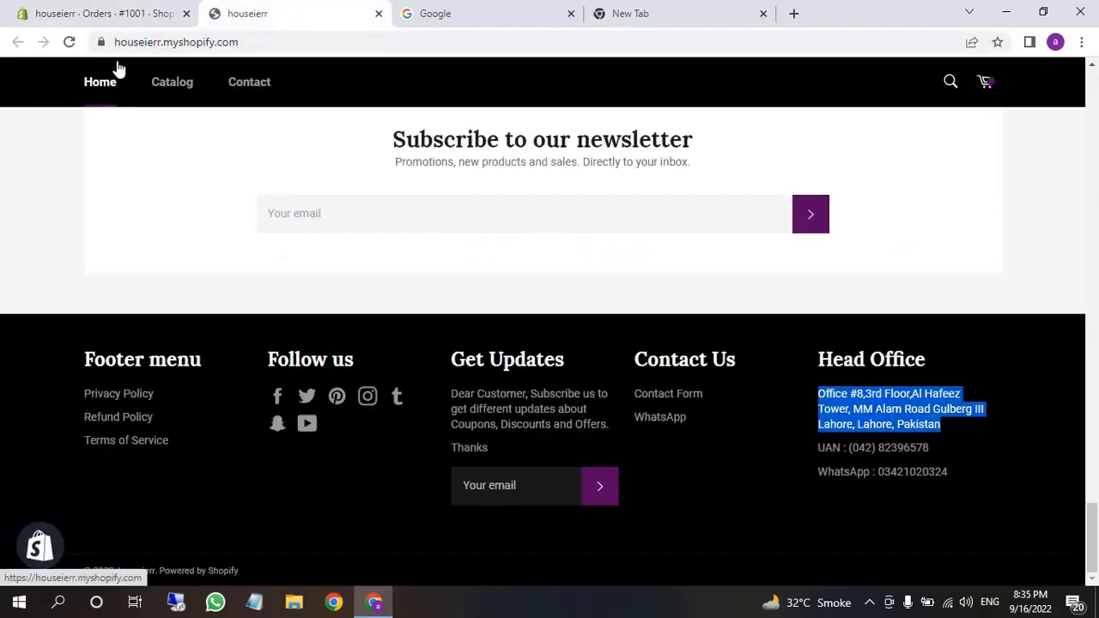
pyautogui.click(69, 41)
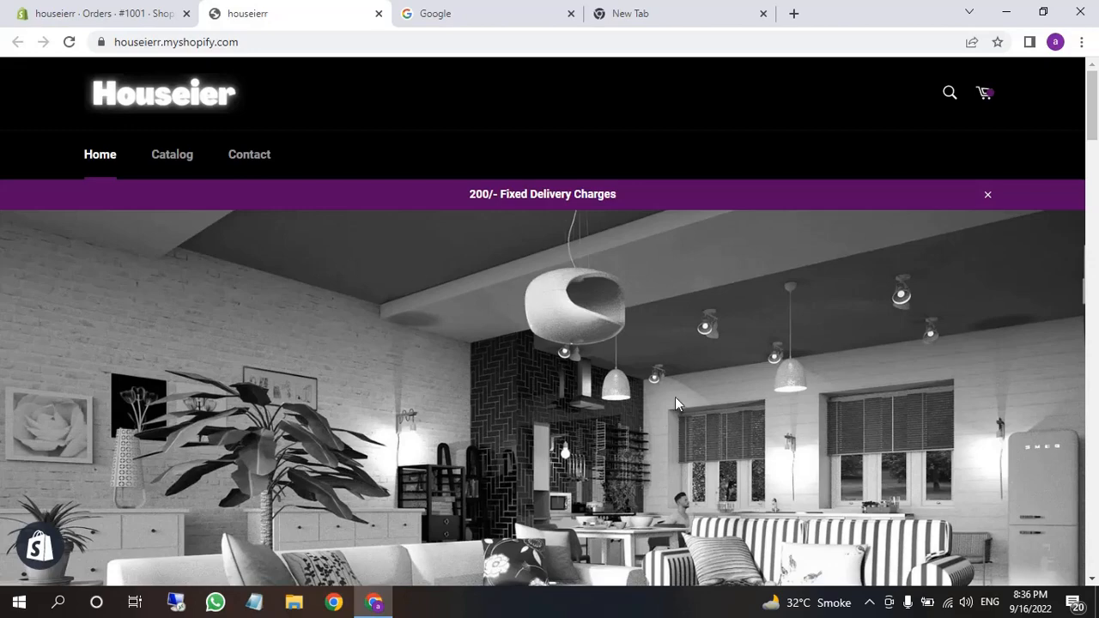
pyautogui.click(870, 603)
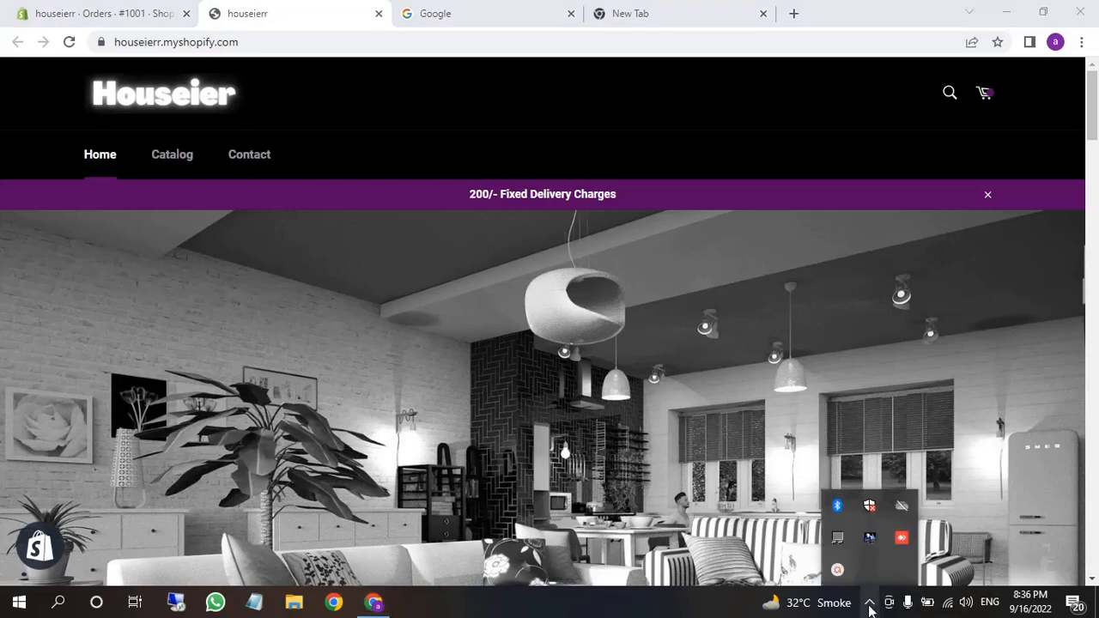